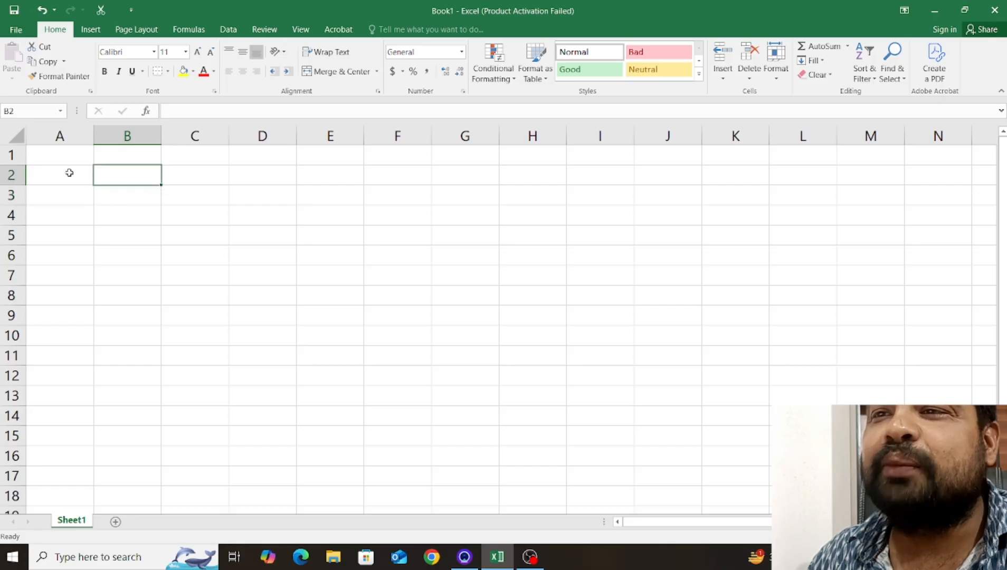
left_click(70, 172)
left_click(128, 160)
left_click(206, 208)
left_click(241, 279)
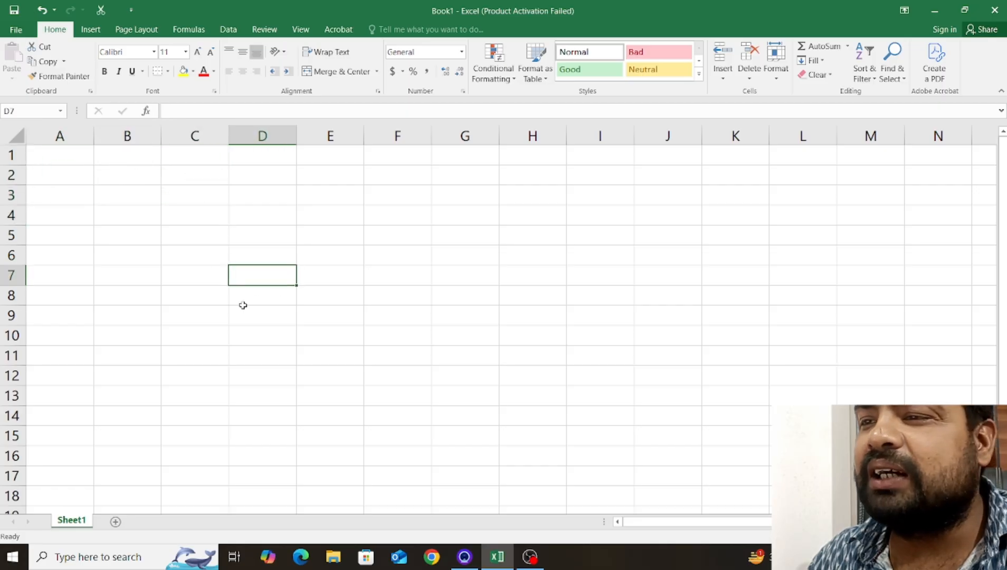
left_click(210, 319)
left_click(126, 336)
left_click(43, 333)
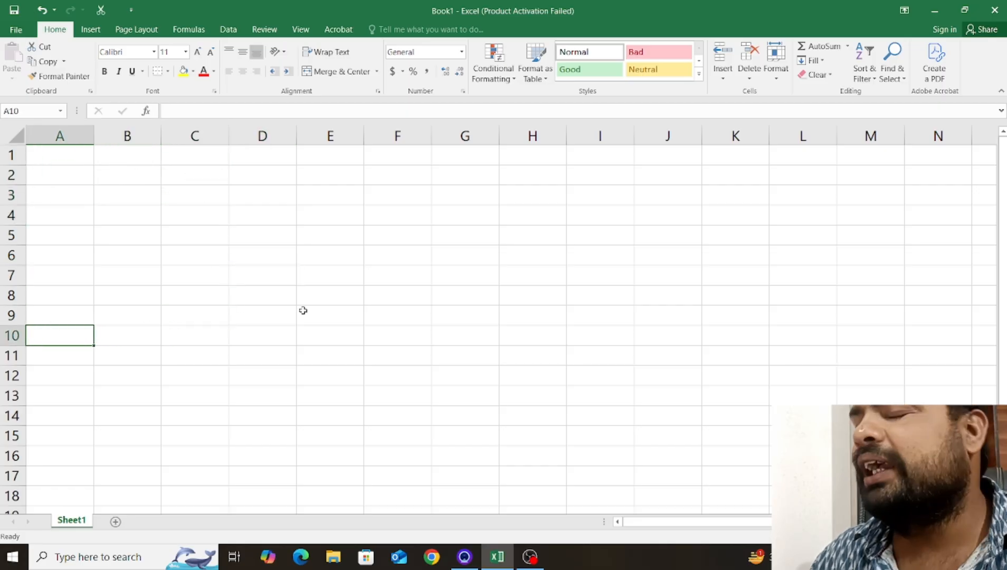
left_click(284, 374)
left_click(213, 289)
left_click(179, 213)
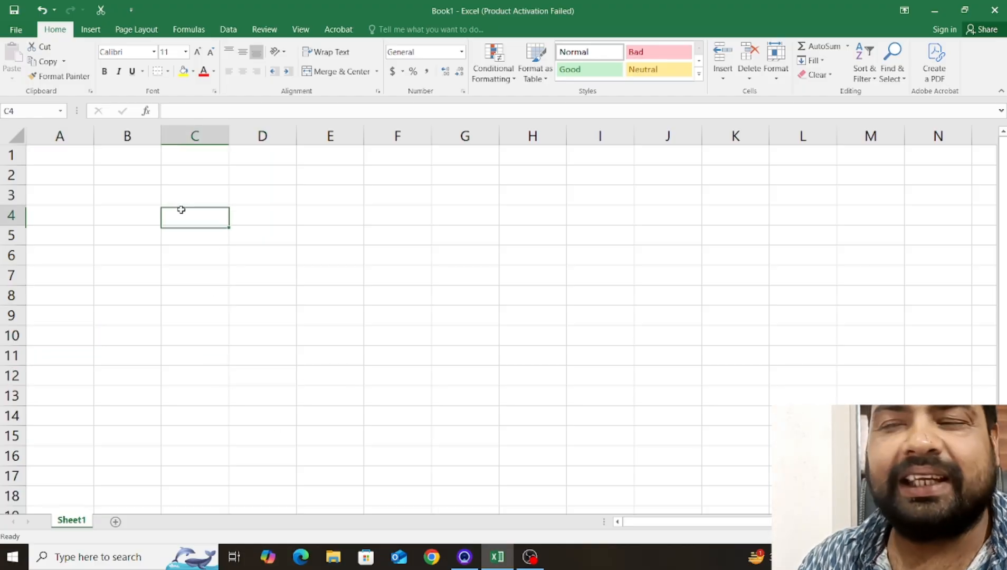
left_click(78, 204)
left_click(214, 211)
left_click(277, 203)
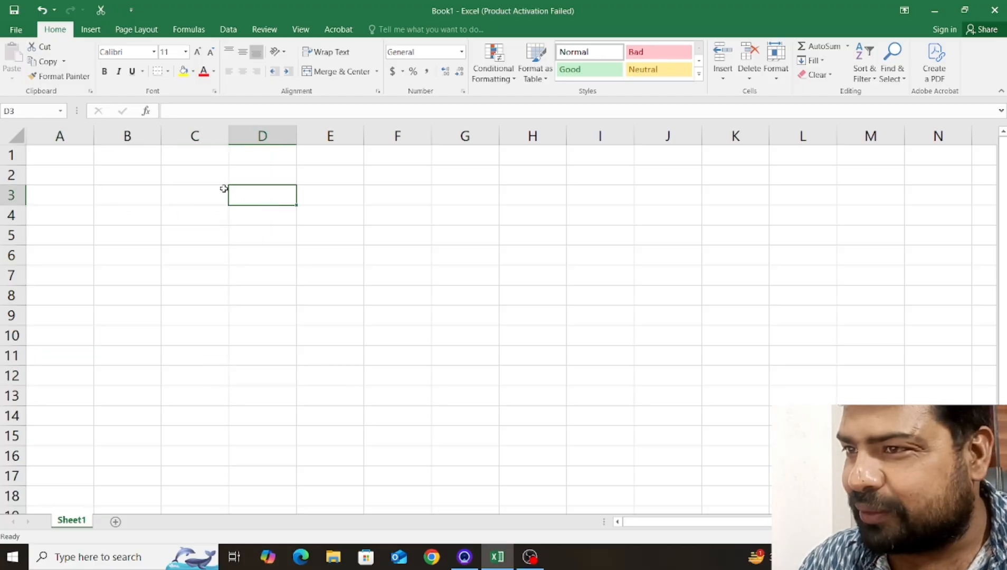
left_click(219, 183)
left_click(144, 197)
left_click(199, 199)
left_click(155, 220)
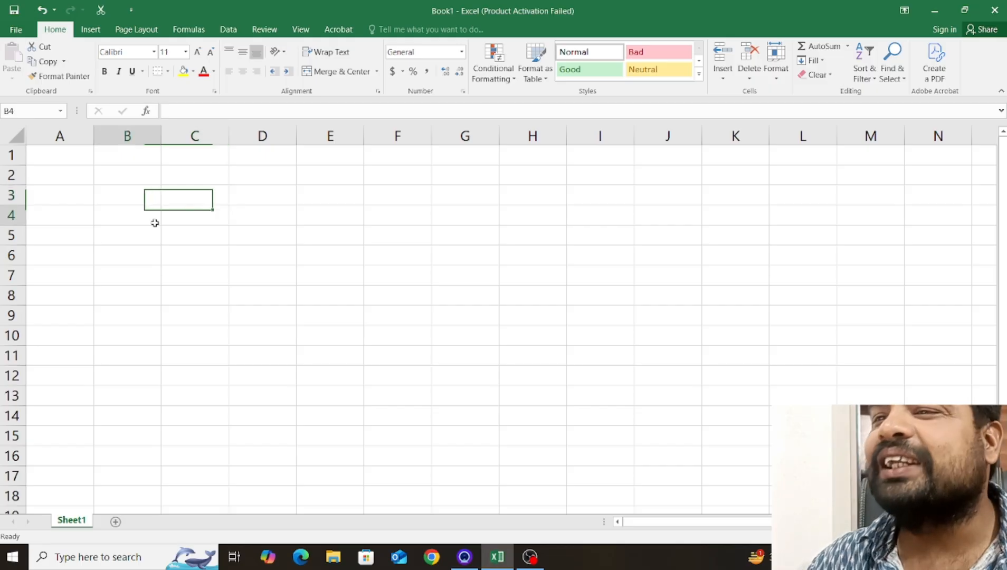
left_click(200, 214)
left_click(128, 239)
left_click(221, 239)
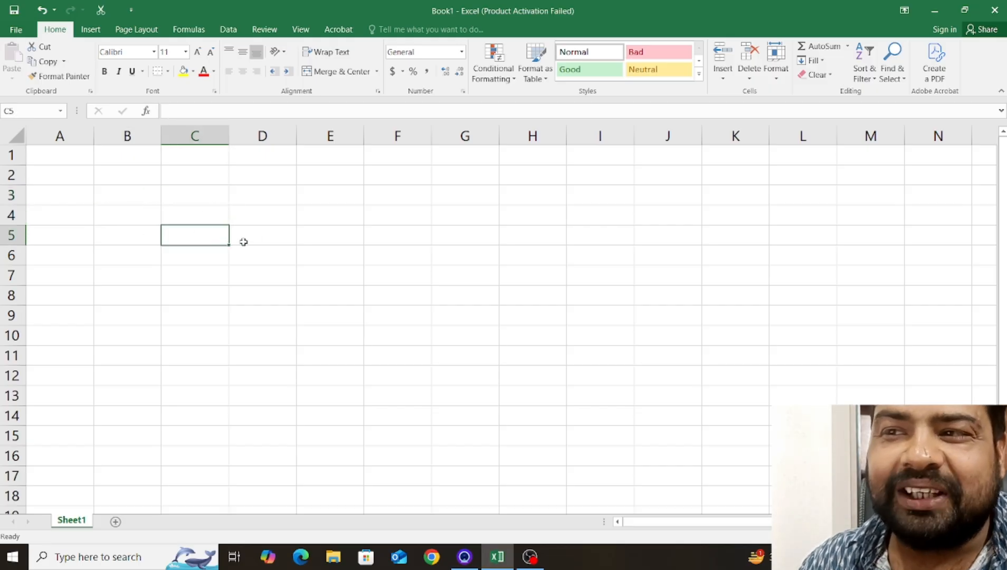
left_click(256, 244)
left_click(184, 254)
left_click(114, 259)
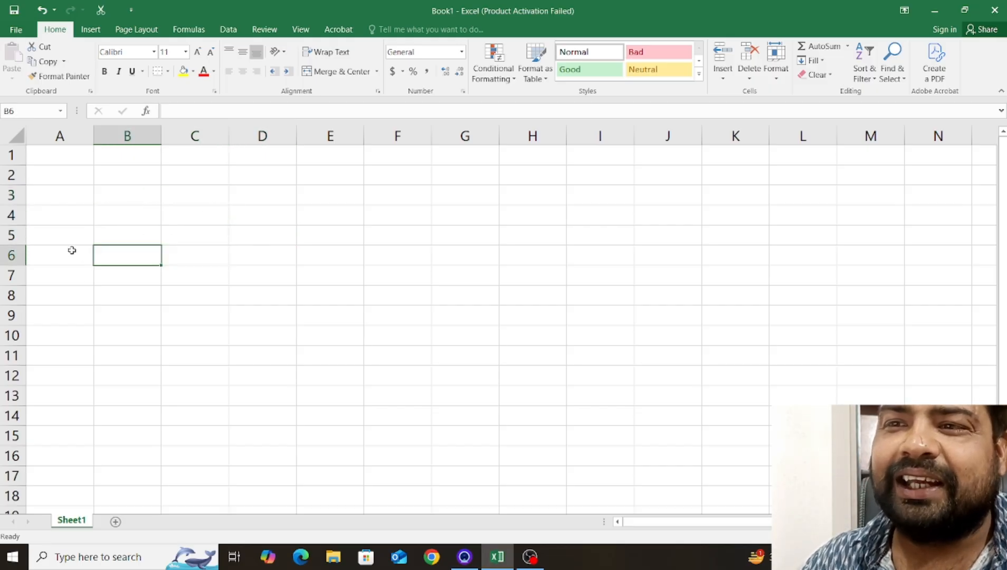
left_click(73, 251)
left_click(74, 238)
left_click(125, 239)
left_click(165, 220)
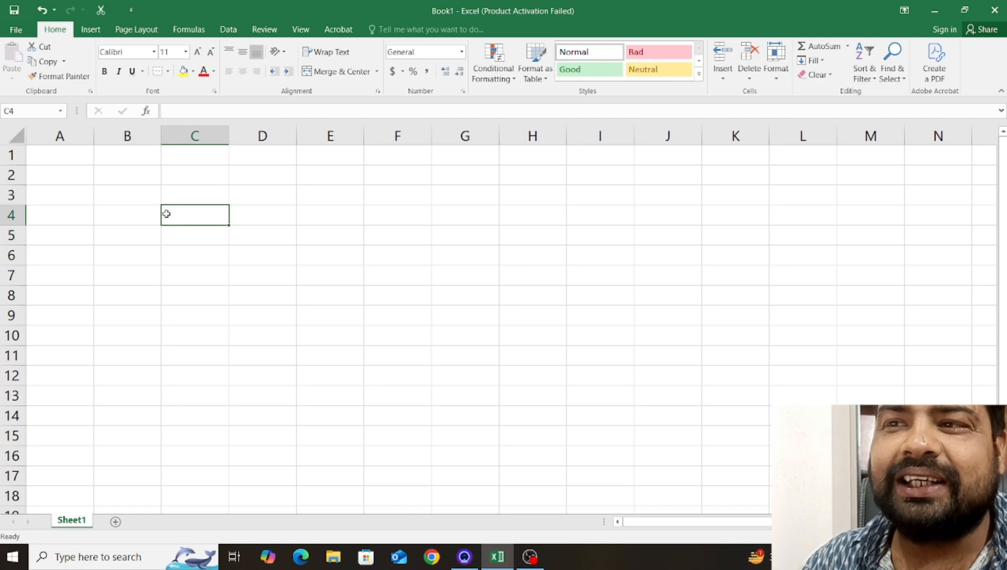
left_click(249, 216)
left_click(213, 220)
left_click(119, 219)
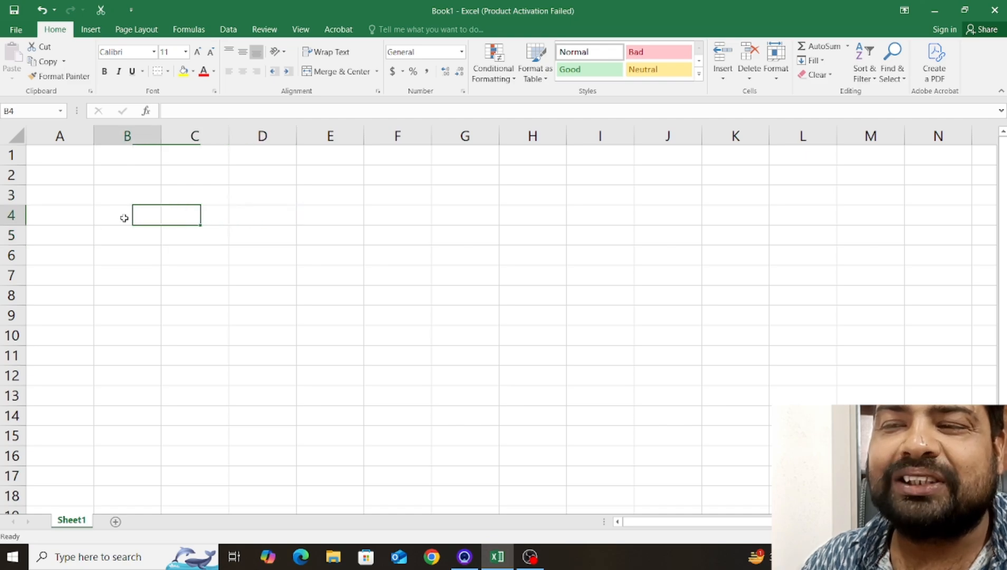
left_click(201, 235)
left_click(148, 233)
left_click(142, 252)
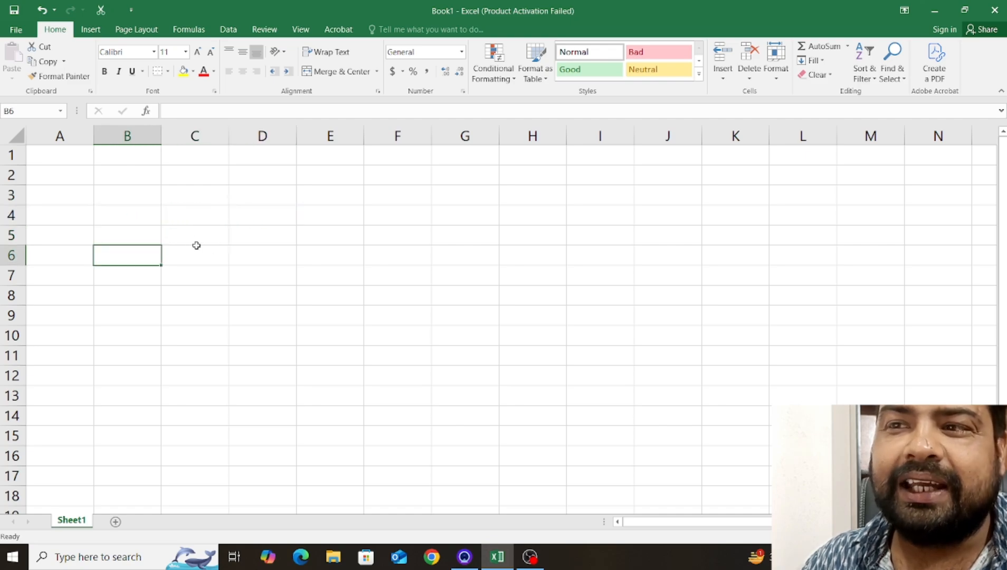
left_click(198, 252)
left_click(202, 234)
left_click(135, 233)
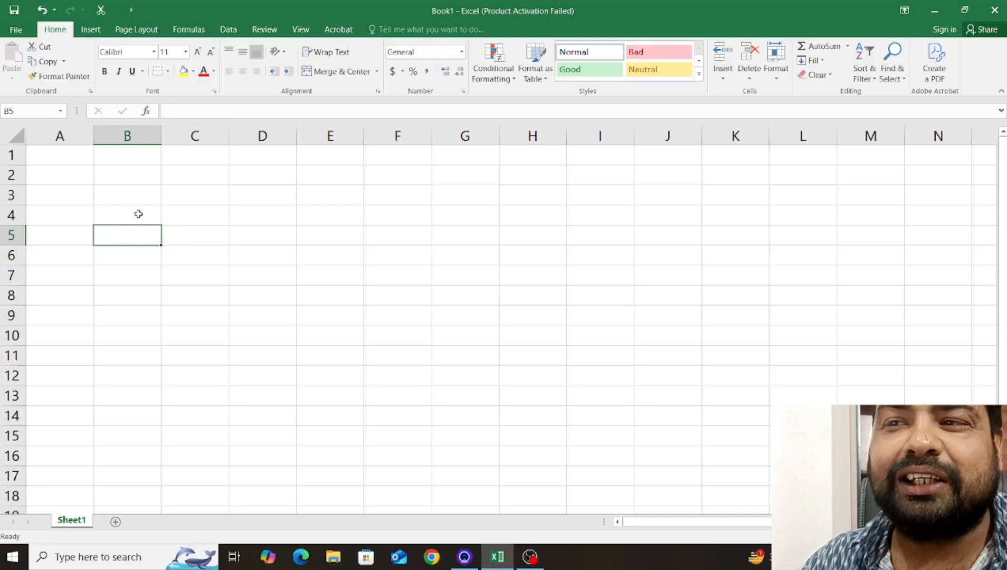
left_click(139, 213)
left_click(200, 218)
left_click(206, 196)
Enter the column headings Name in cell B3 and Age in cell C3.
left_click(150, 199)
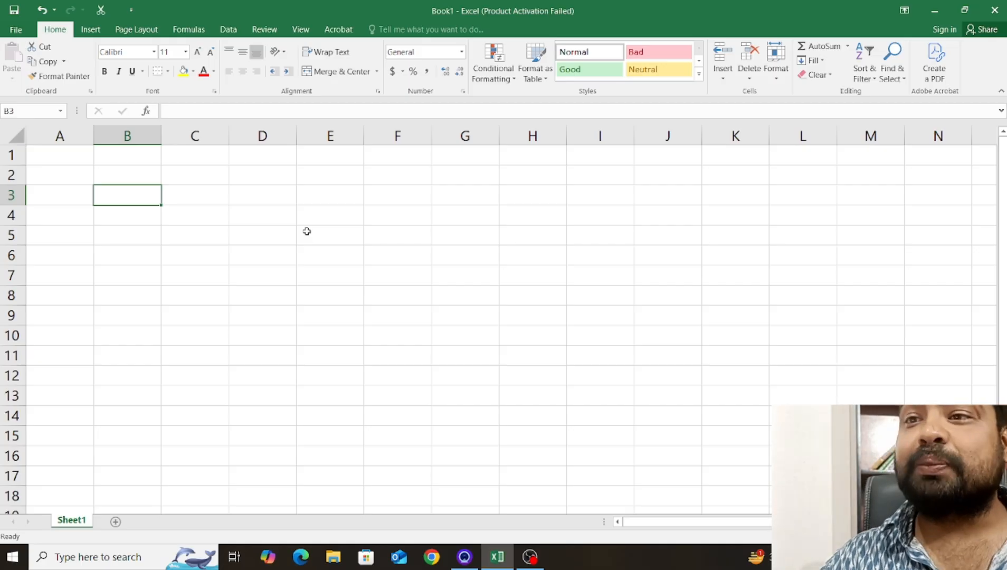
type("Name")
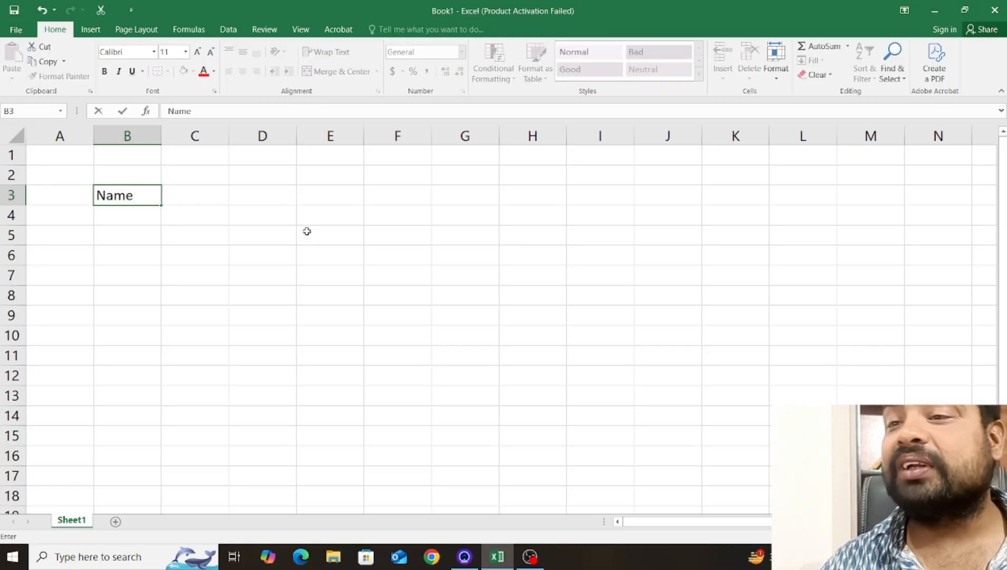
key("Tab")
type("Age")
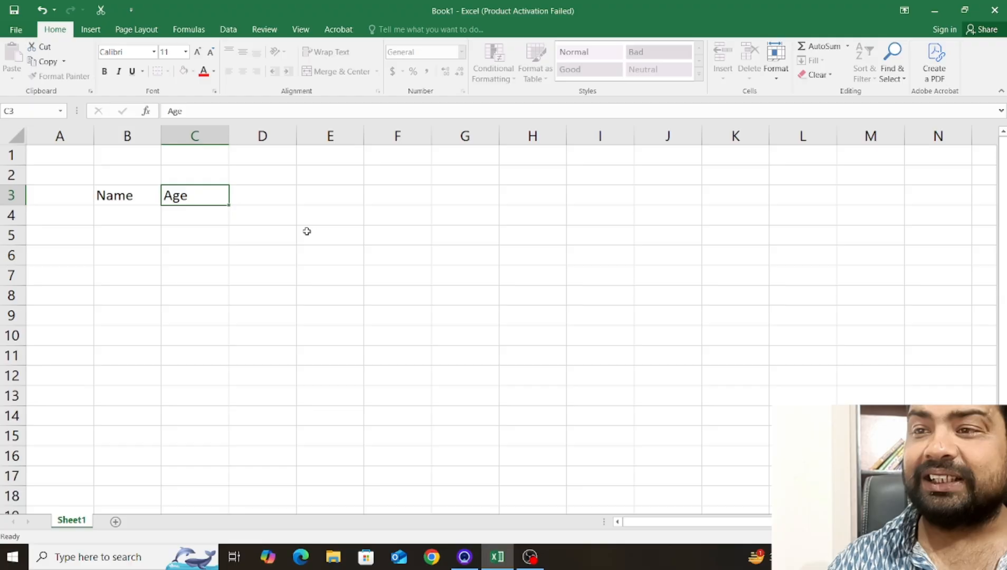
key("Return")
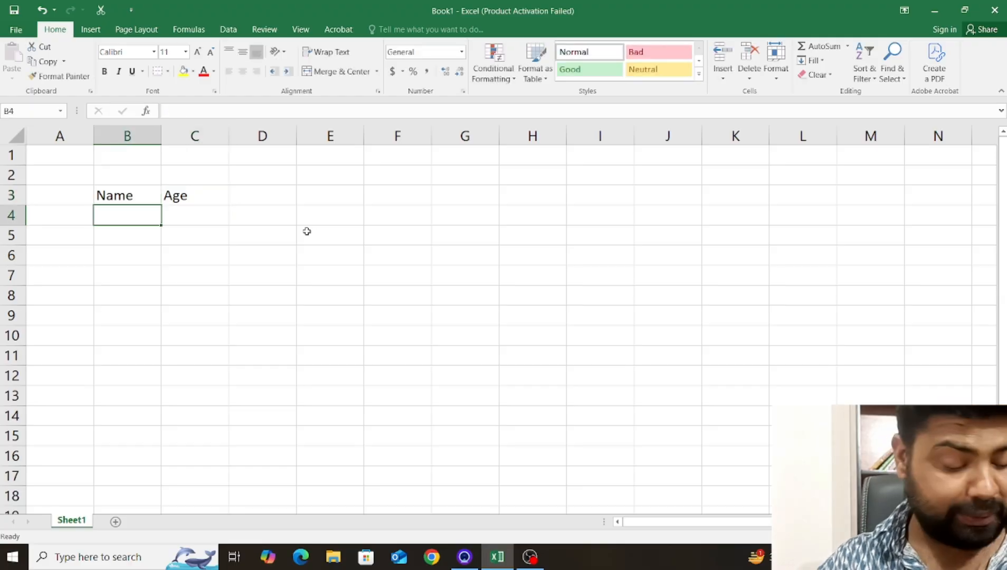
Enter the person's first name in B4 and the age 35 in C4.
key("Tab")
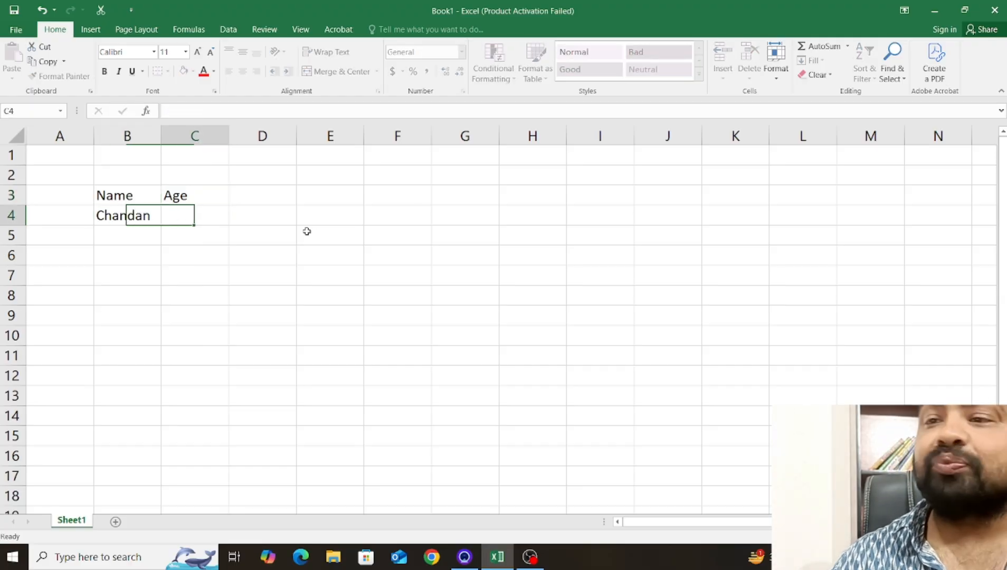
type("35")
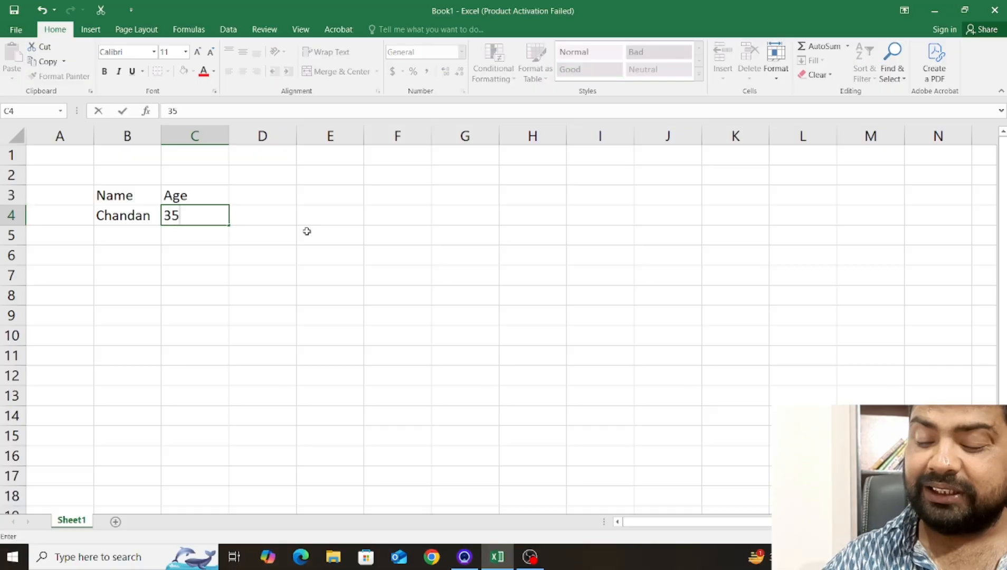
key("Return")
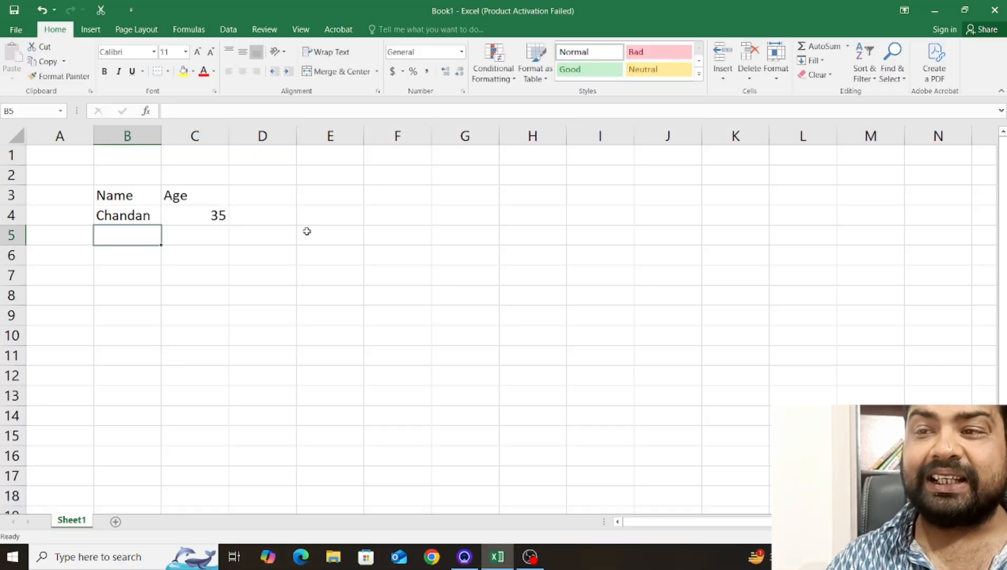
key("Up")
key("Right")
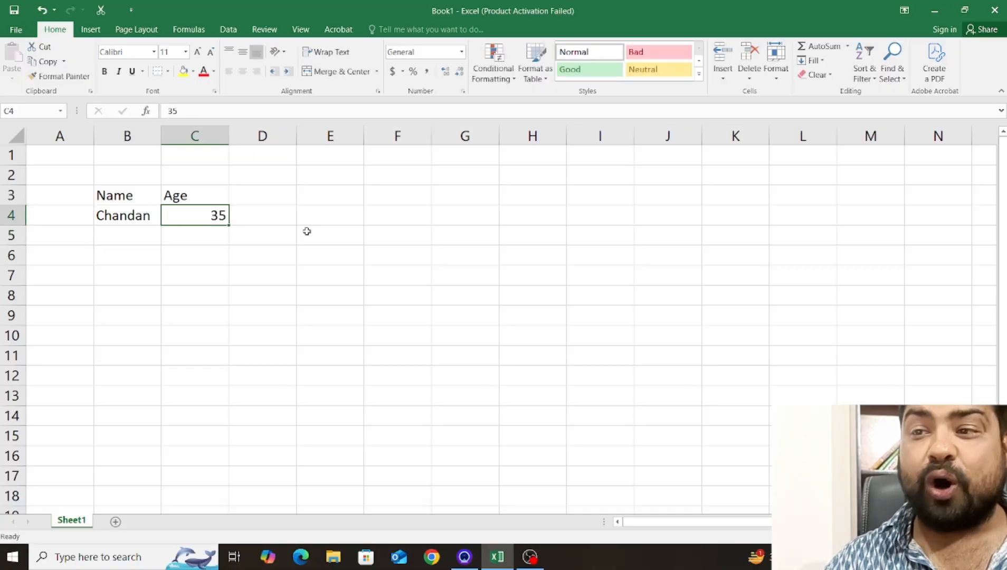
key("Left")
key("Right")
key("Left")
key("Right")
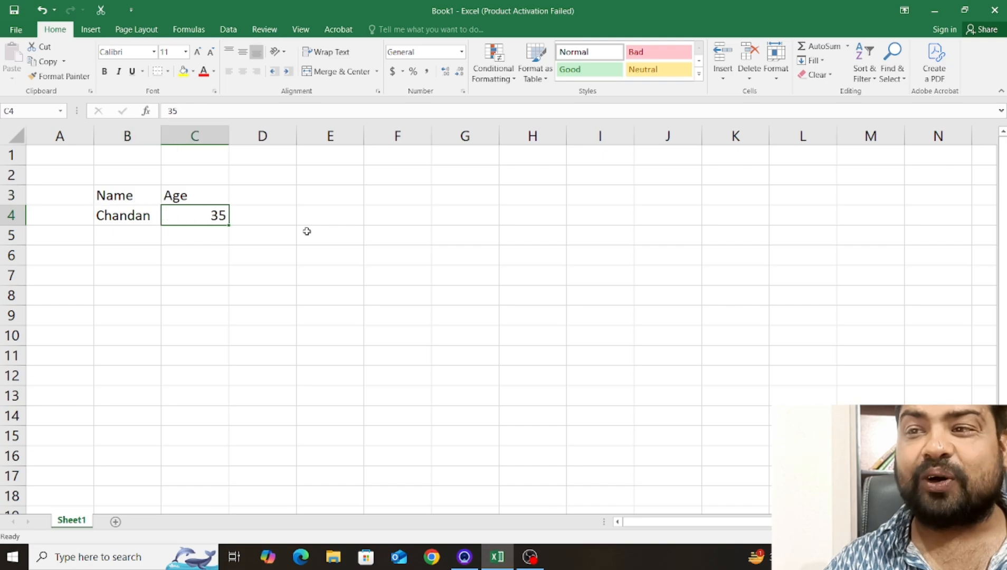
key("Left")
key("Up")
key("Right")
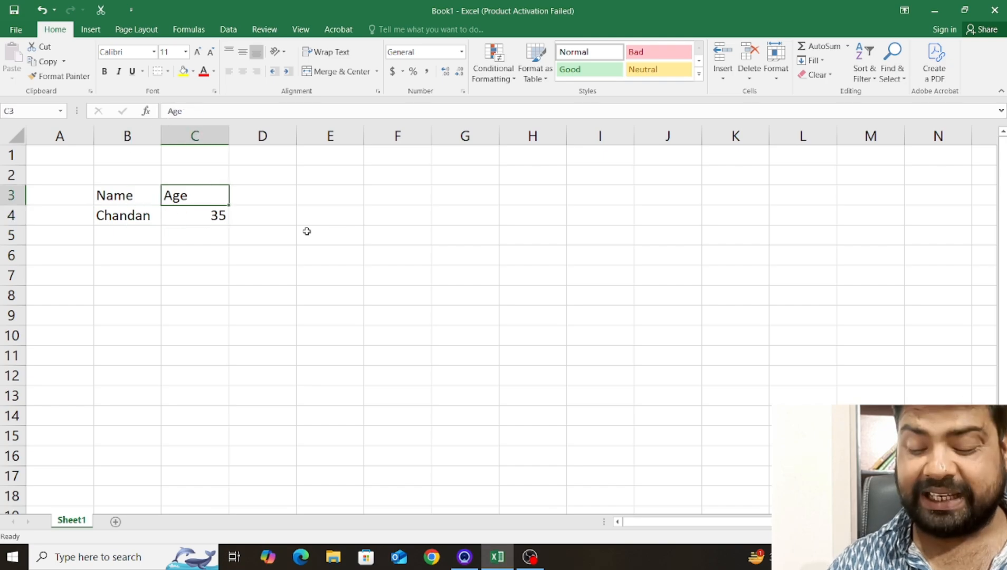
key("Left")
key("Up")
key("Right")
key("Left")
key("Down")
key("Left")
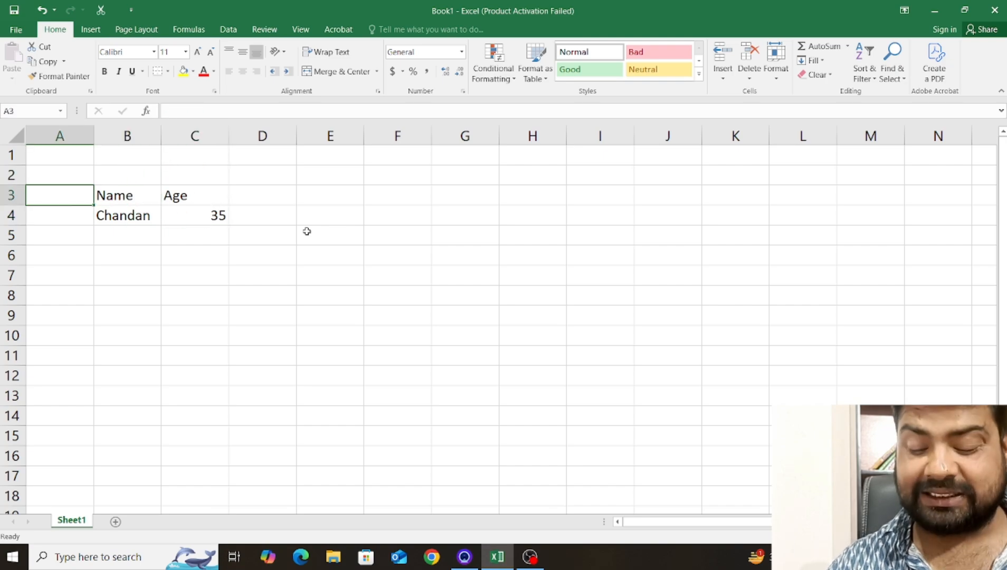
key("Right")
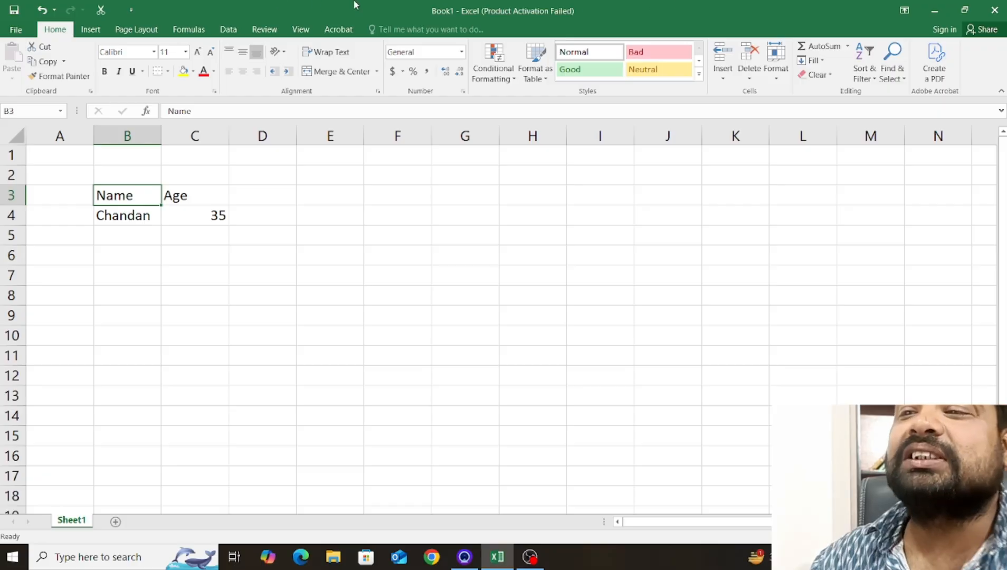
Try centre, left, right and middle alignment on the Age heading in C3, and finish with top vertical and centre horizontal alignment.
key("Right")
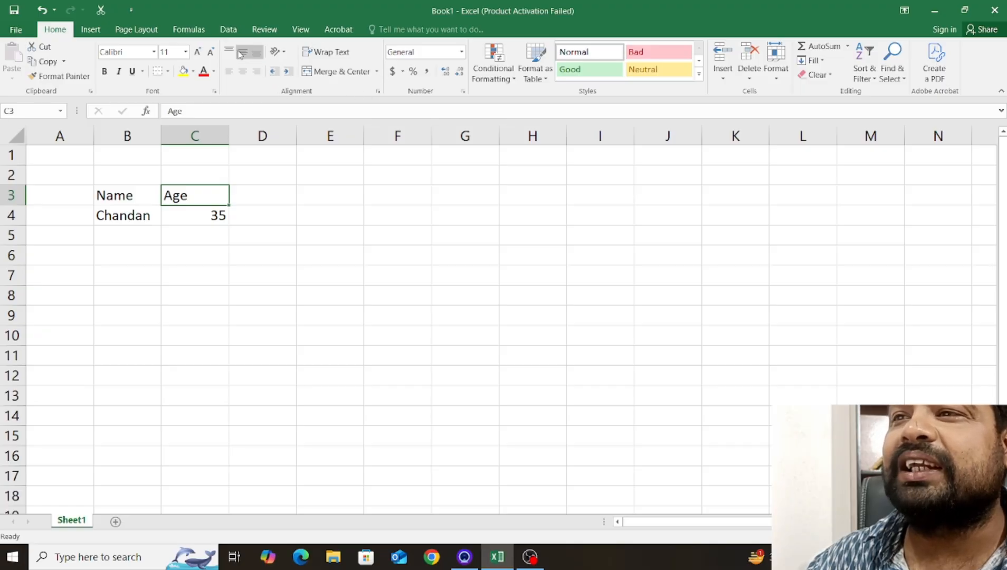
left_click(242, 76)
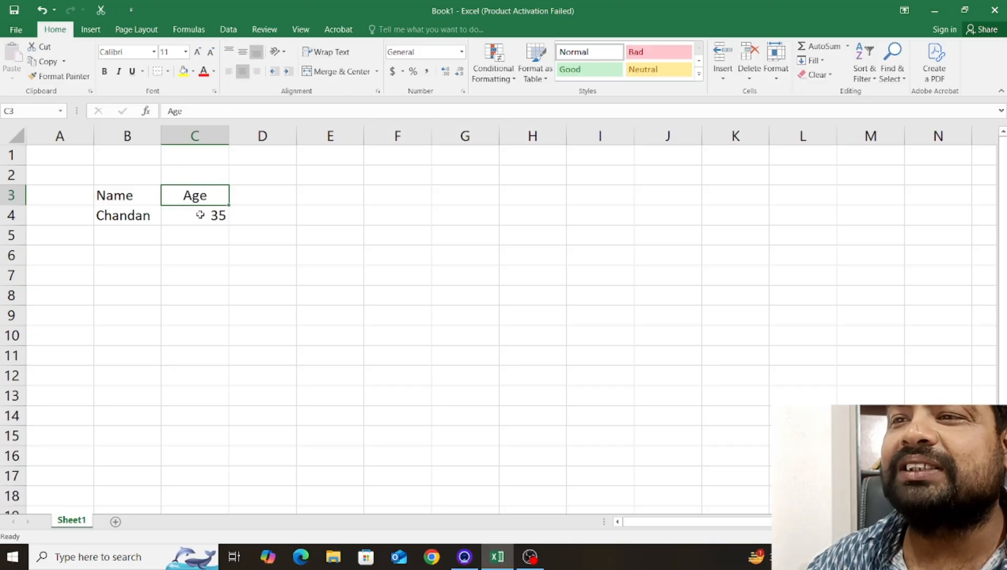
left_click(228, 76)
left_click(256, 71)
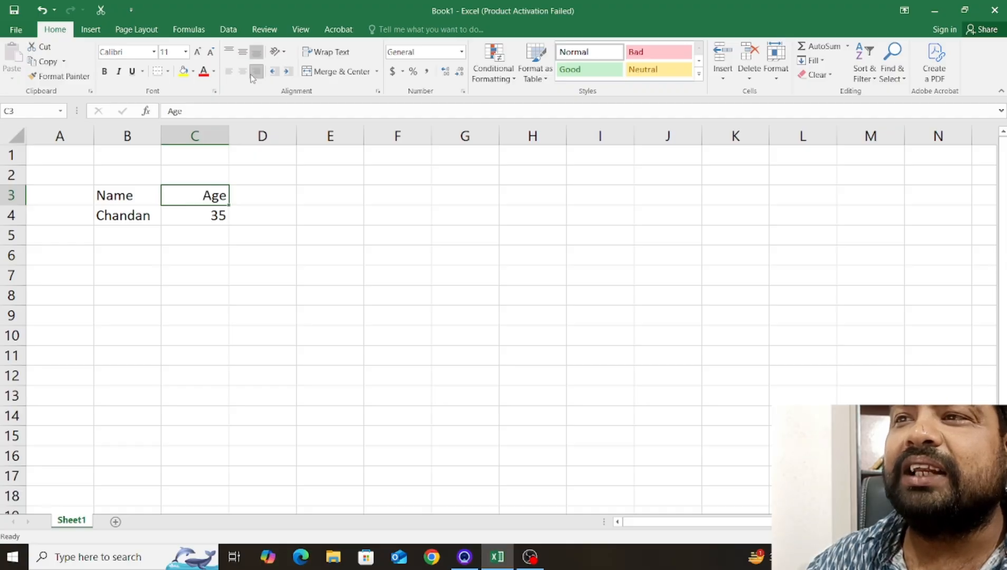
left_click(244, 57)
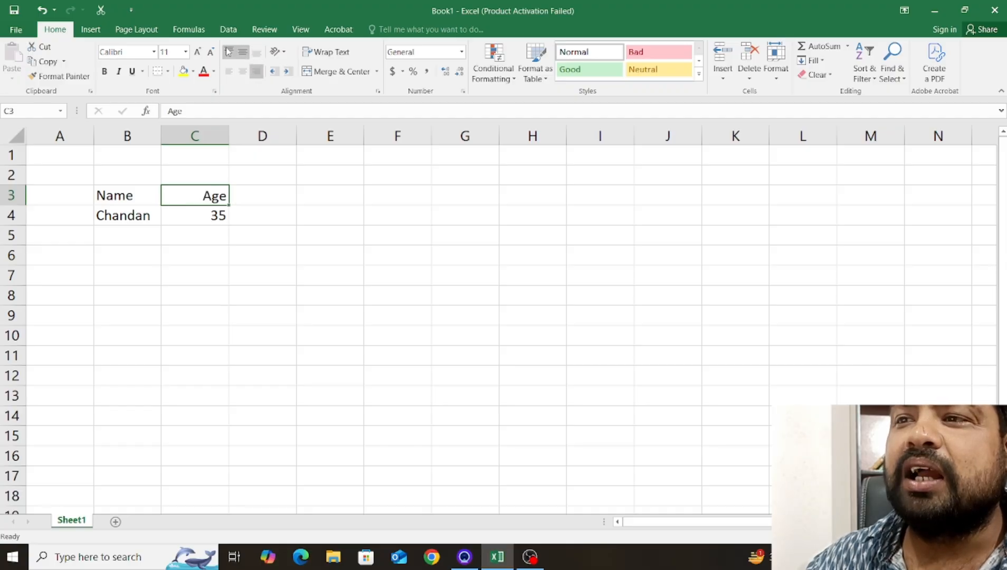
left_click(230, 54)
left_click(243, 72)
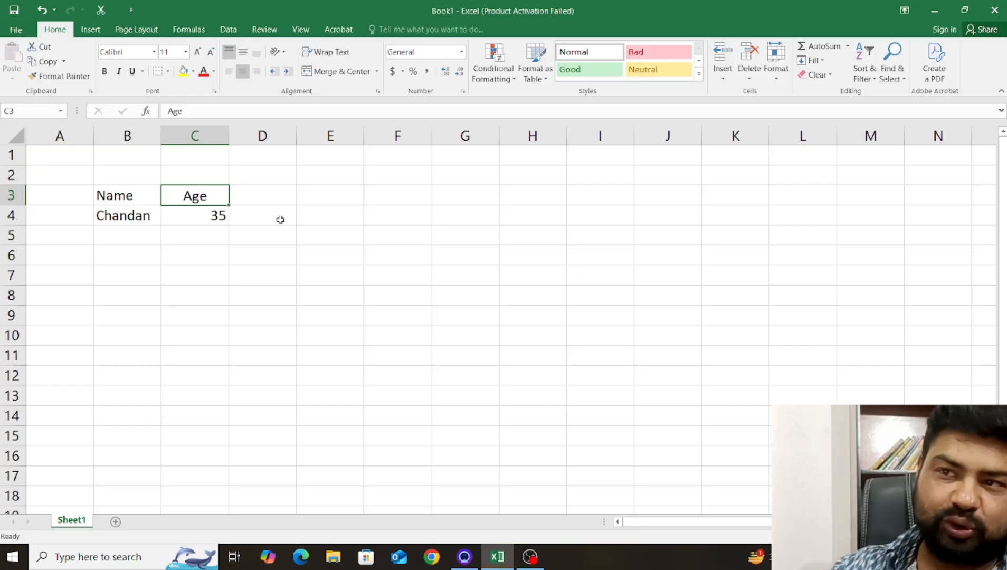
Add the person's surname after the first name in cell B4.
left_click(121, 214)
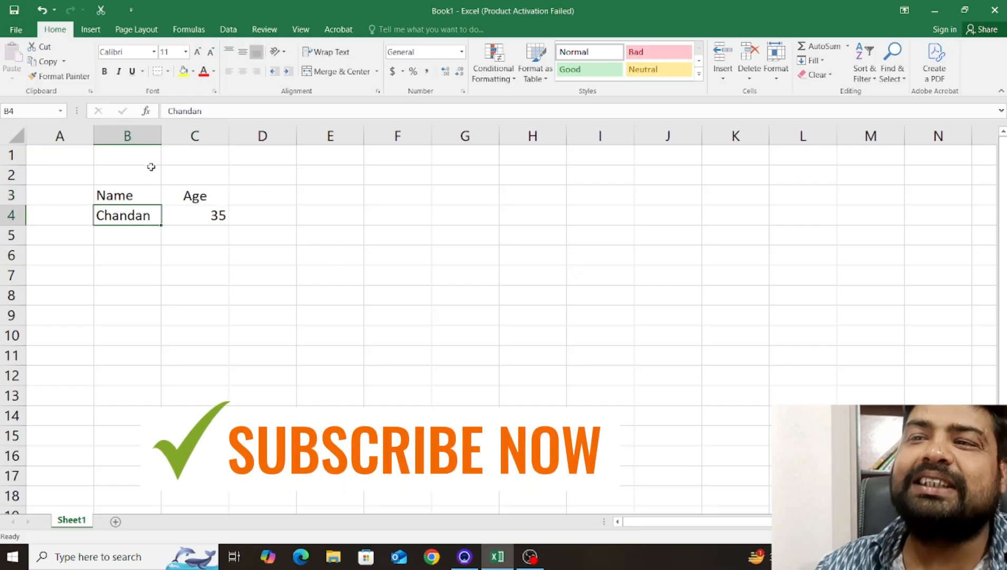
double_click(158, 215)
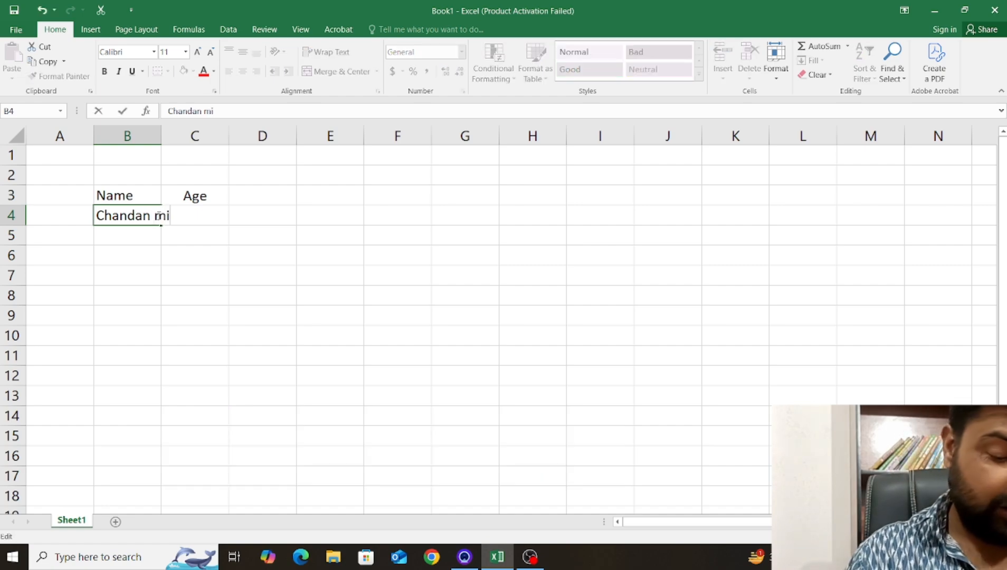
left_click(232, 289)
Widen column B to 17.44, and narrow it back to slightly more than its original width.
left_click(151, 219)
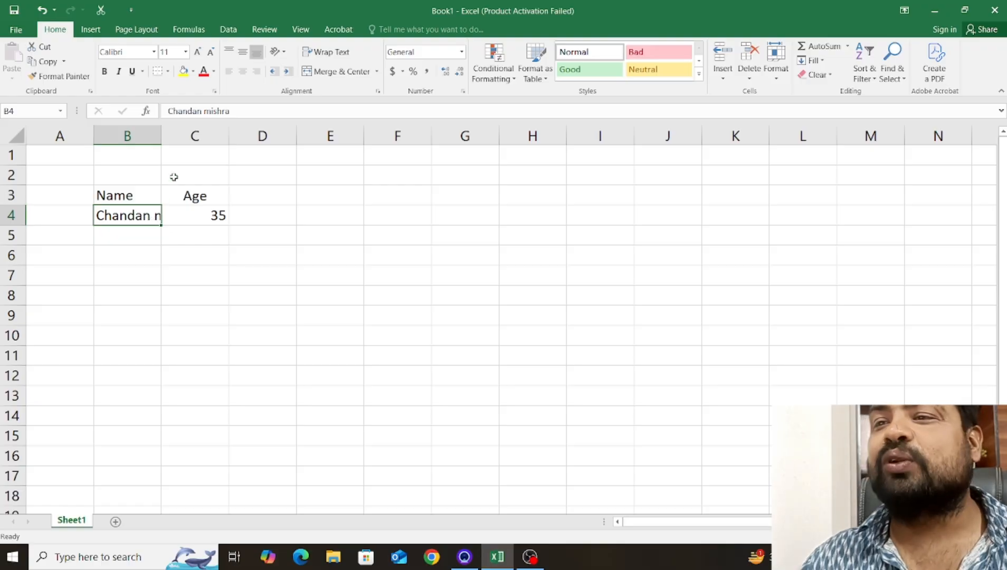
left_click_drag(161, 136, 237, 137)
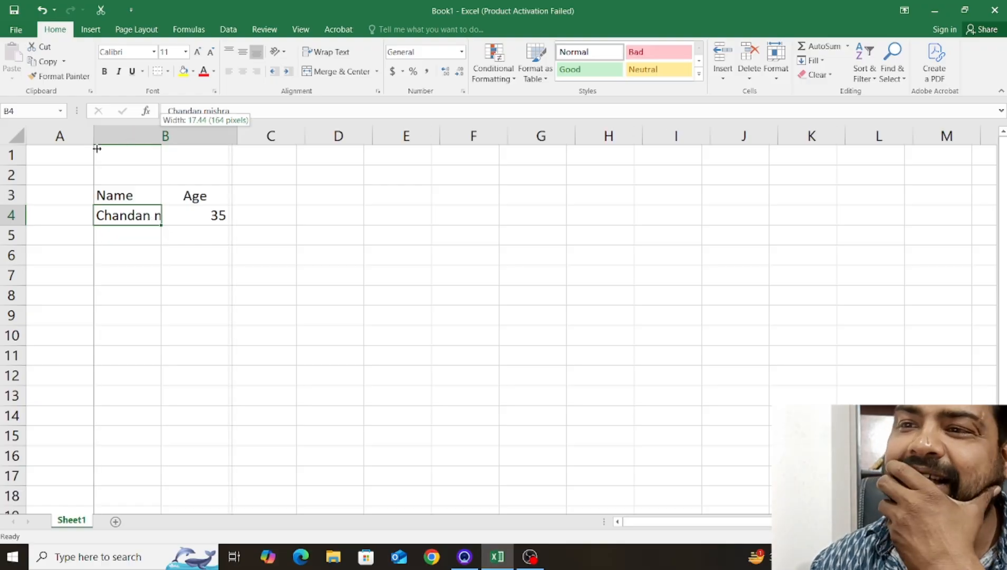
left_click_drag(97, 148, 175, 147)
left_click_drag(244, 136, 165, 136)
left_click(203, 216)
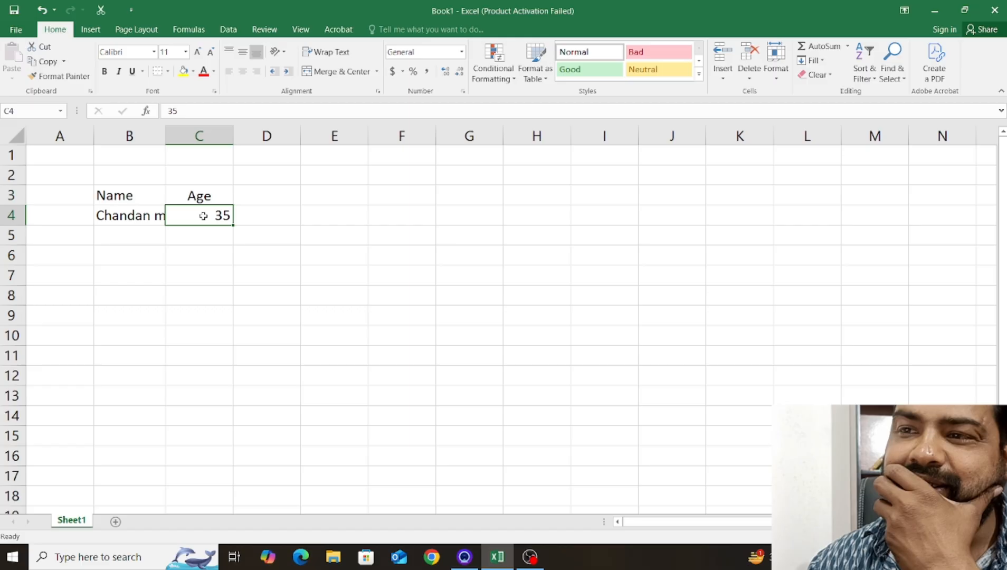
left_click(247, 212)
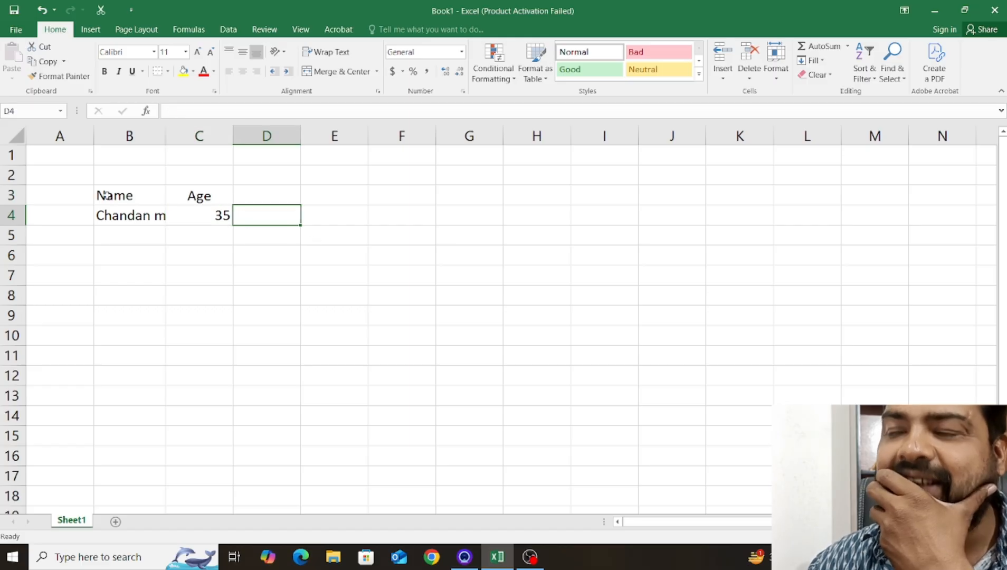
left_click(155, 217)
left_click(178, 209)
left_click(239, 215)
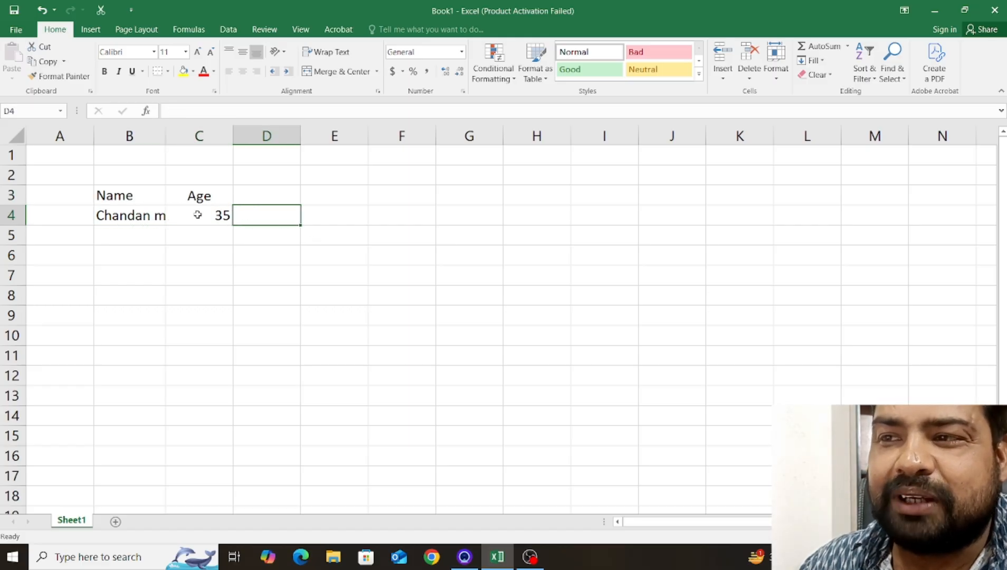
left_click(183, 213)
left_click(158, 213)
left_click(185, 215)
left_click(154, 222)
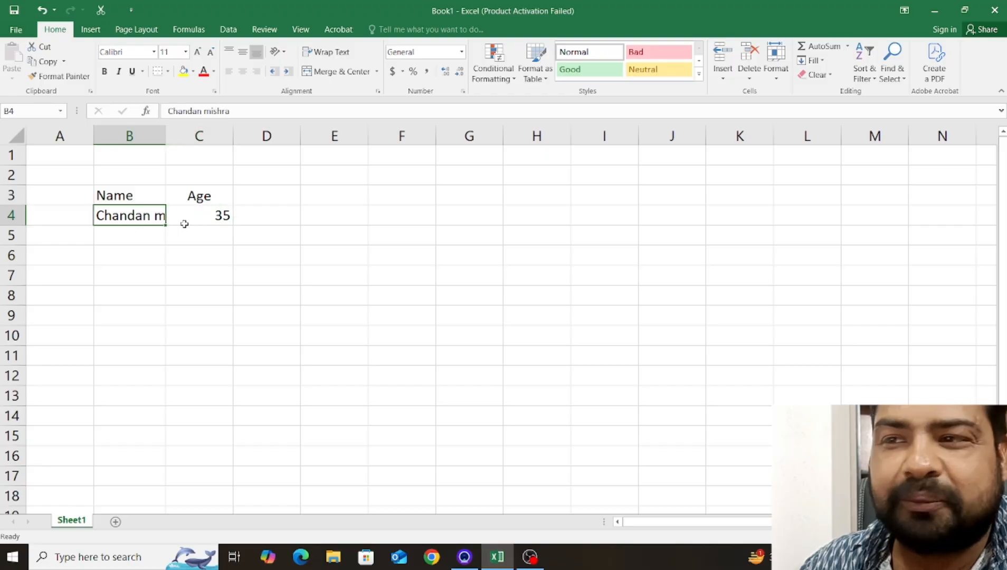
left_click(195, 220)
left_click(259, 218)
left_click(200, 215)
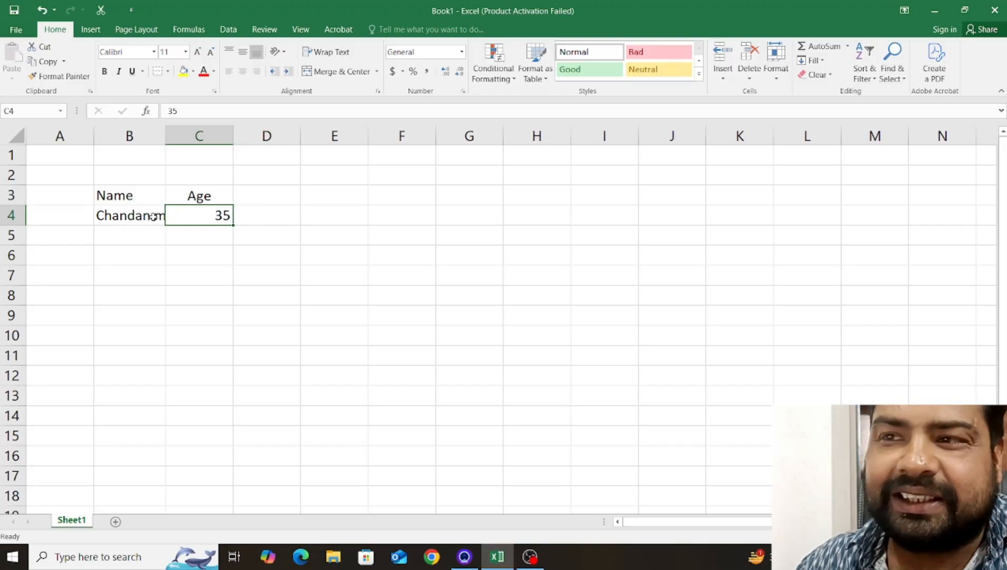
left_click(154, 217)
left_click(181, 215)
left_click(141, 215)
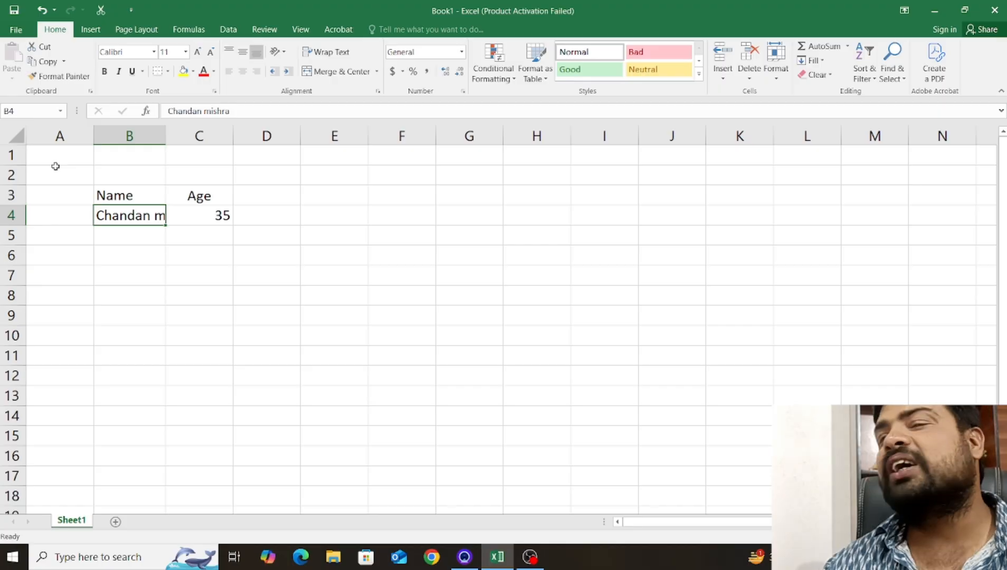
left_click(182, 210)
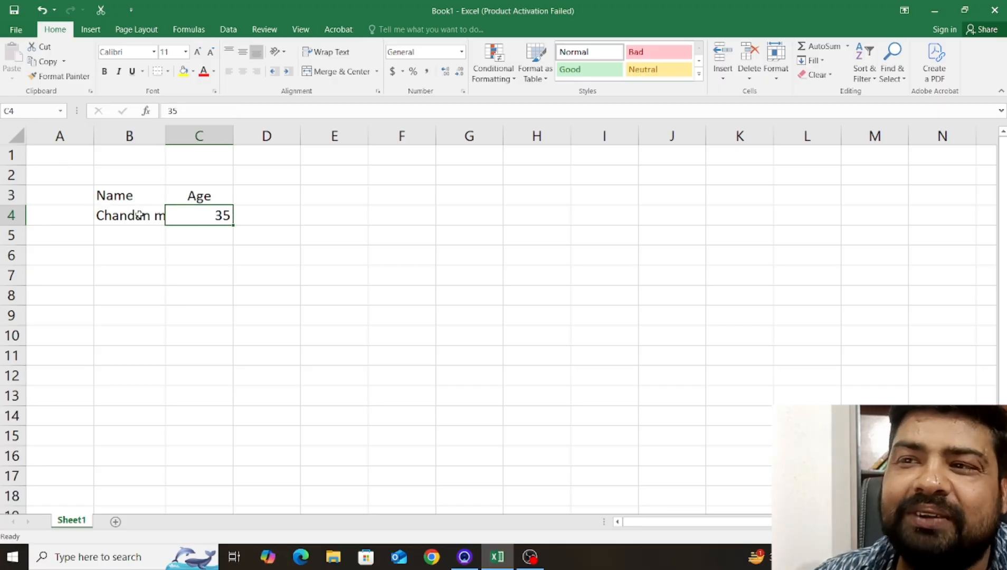
left_click(140, 213)
left_click(191, 217)
AutoFit column B to the full name in B4.
left_click(140, 217)
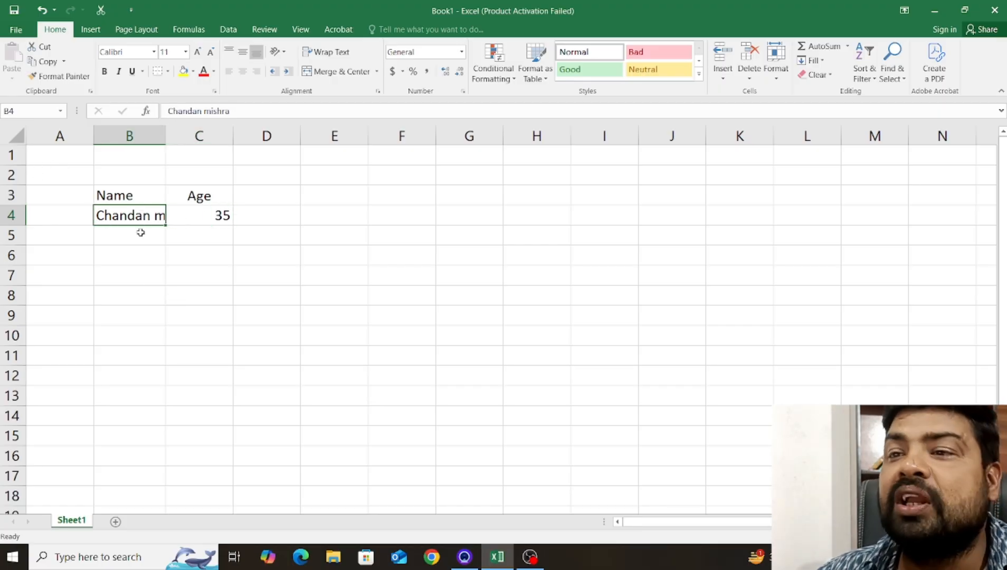
double_click(165, 137)
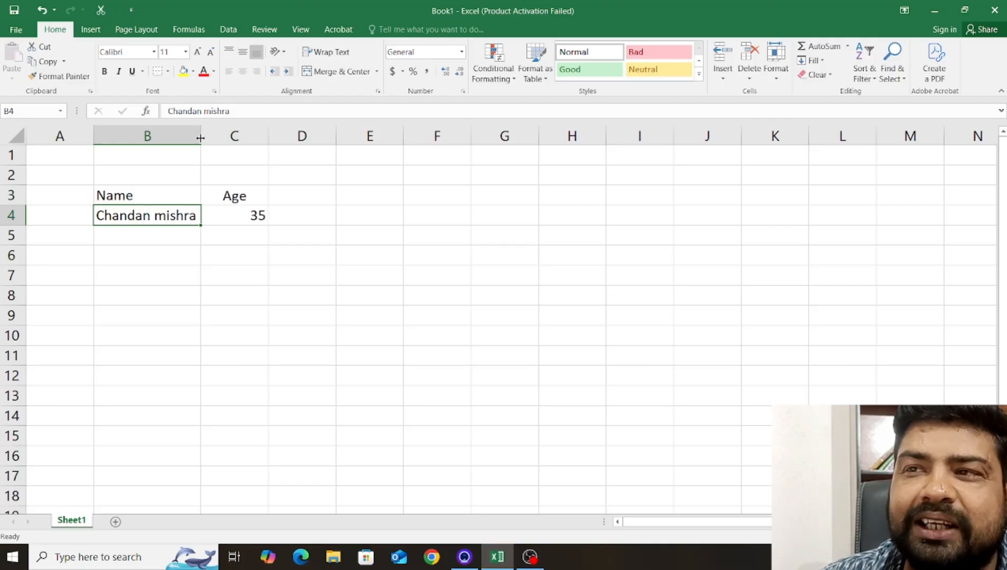
left_click(276, 269)
left_click(180, 232)
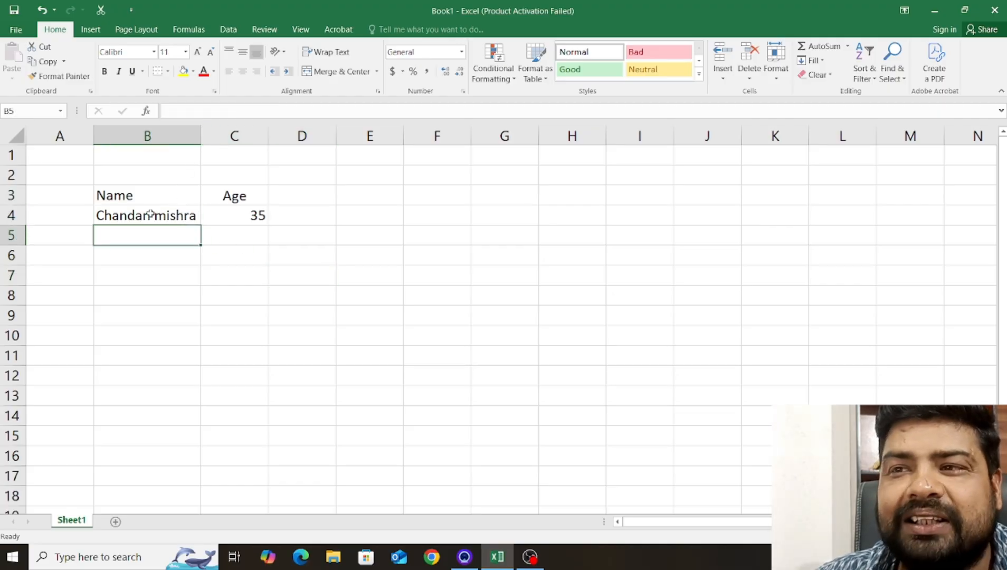
left_click(142, 214)
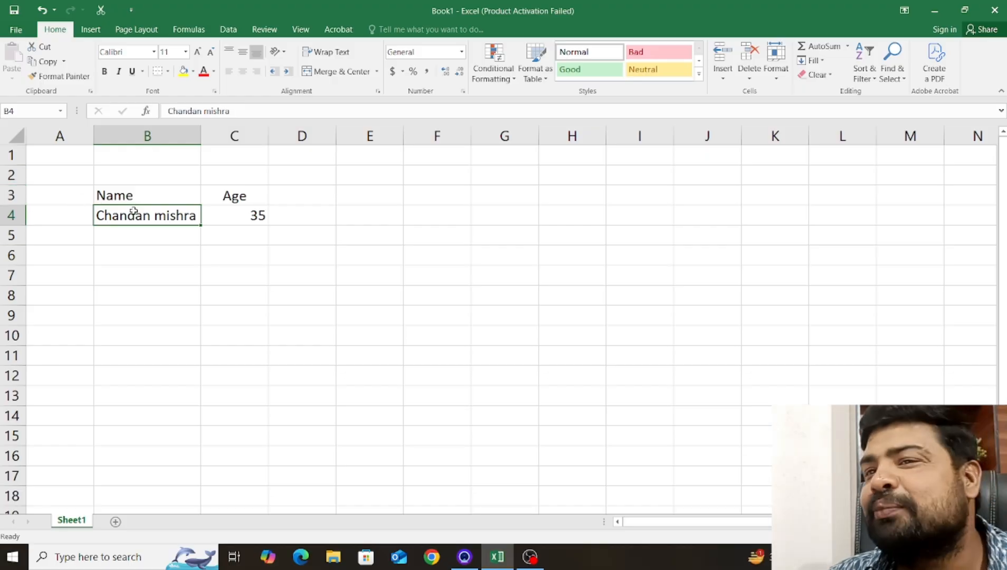
left_click(236, 215)
left_click(175, 216)
left_click(232, 216)
left_click(185, 214)
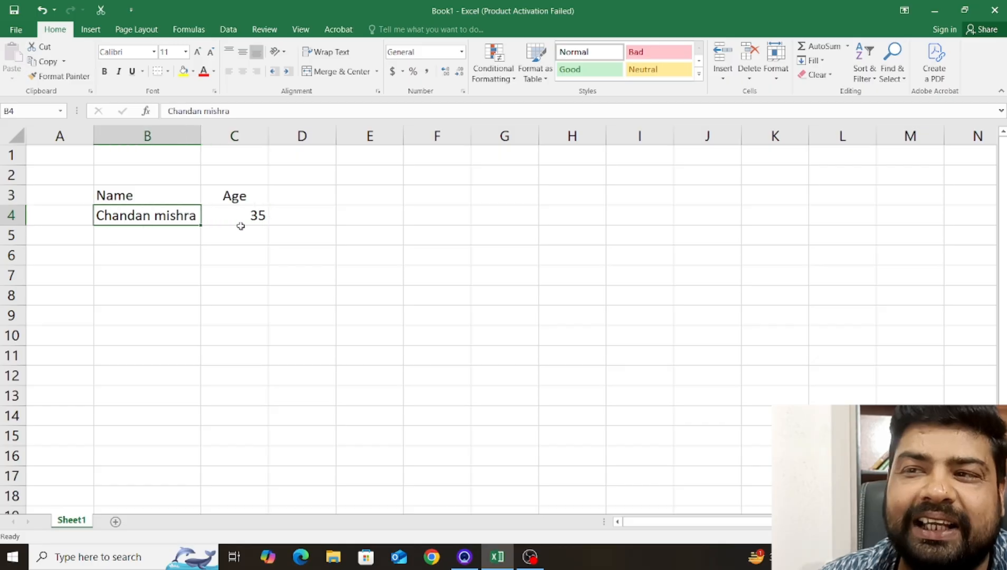
left_click(239, 228)
left_click(238, 218)
left_click(179, 222)
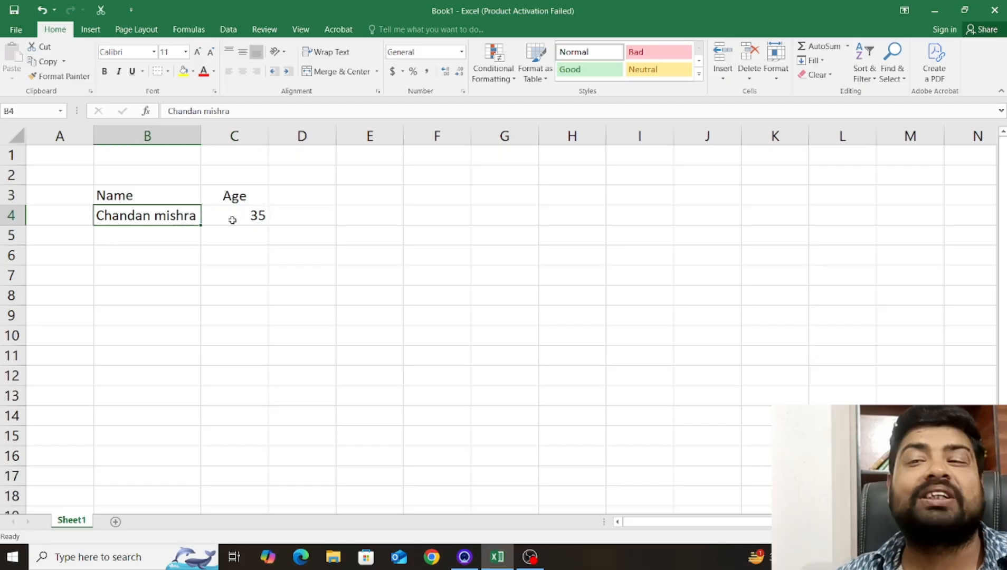
left_click(232, 218)
left_click(184, 210)
left_click(248, 212)
left_click(191, 214)
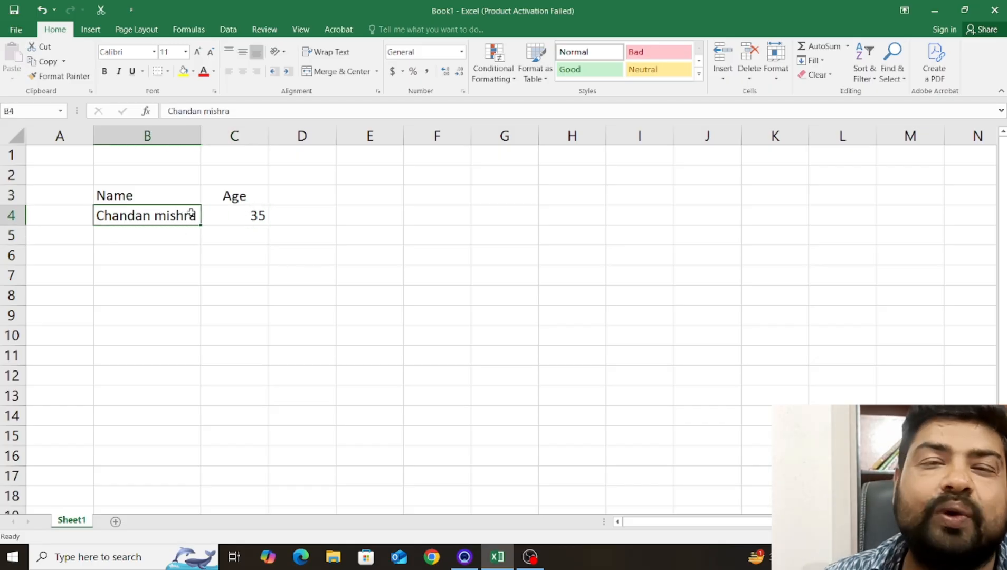
left_click(229, 220)
left_click(176, 215)
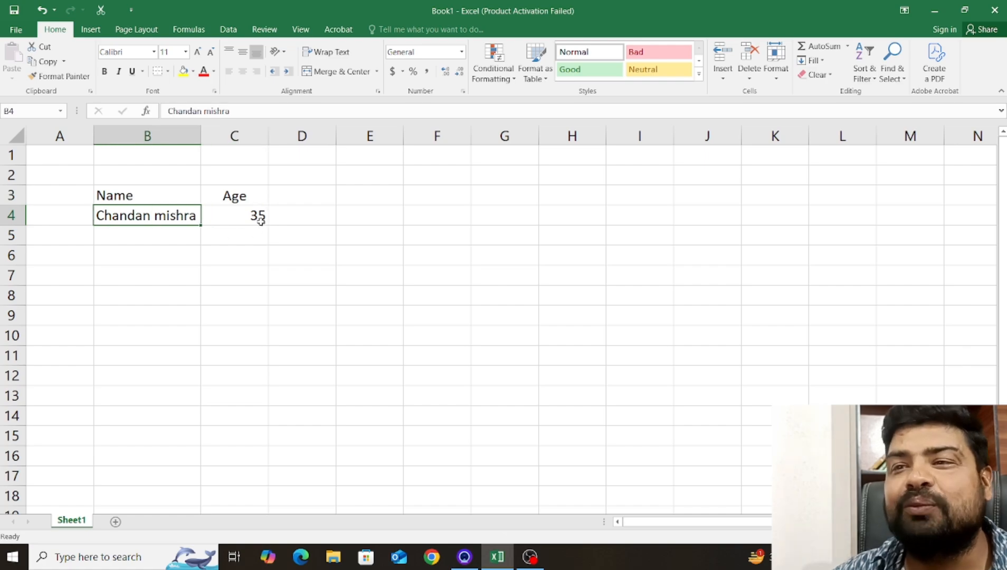
left_click(249, 217)
left_click(185, 215)
left_click(232, 215)
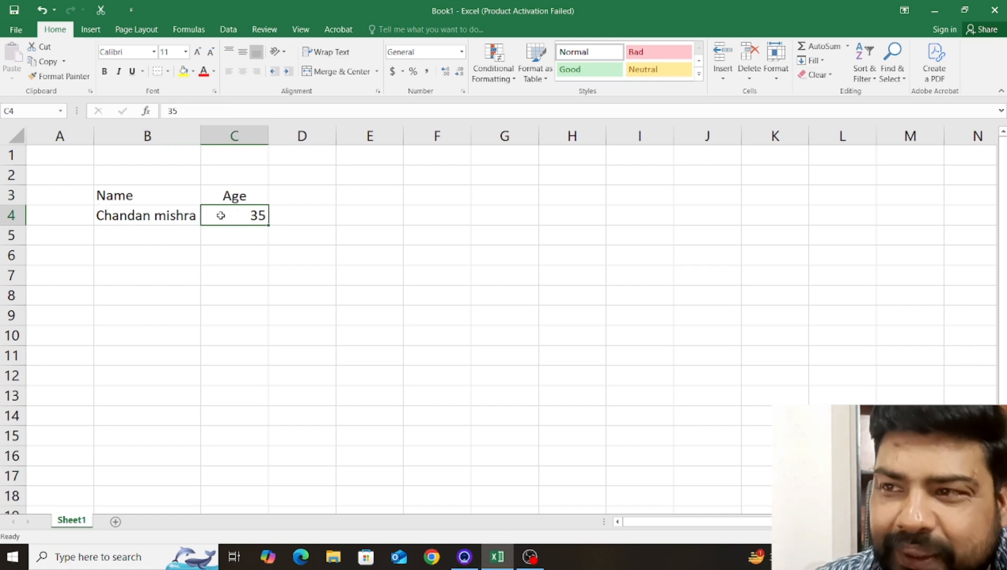
left_click(187, 211)
left_click(229, 213)
left_click(186, 216)
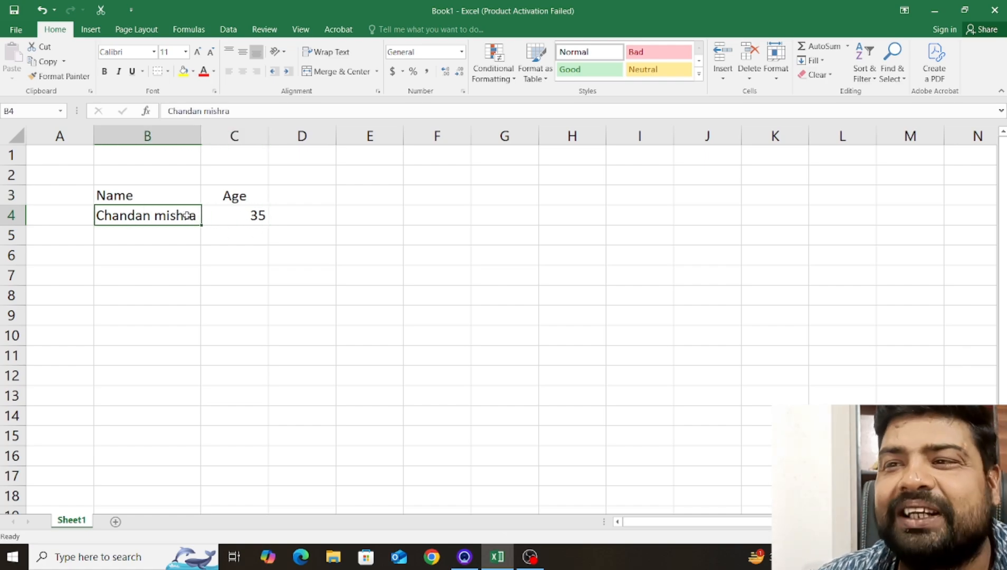
left_click(242, 219)
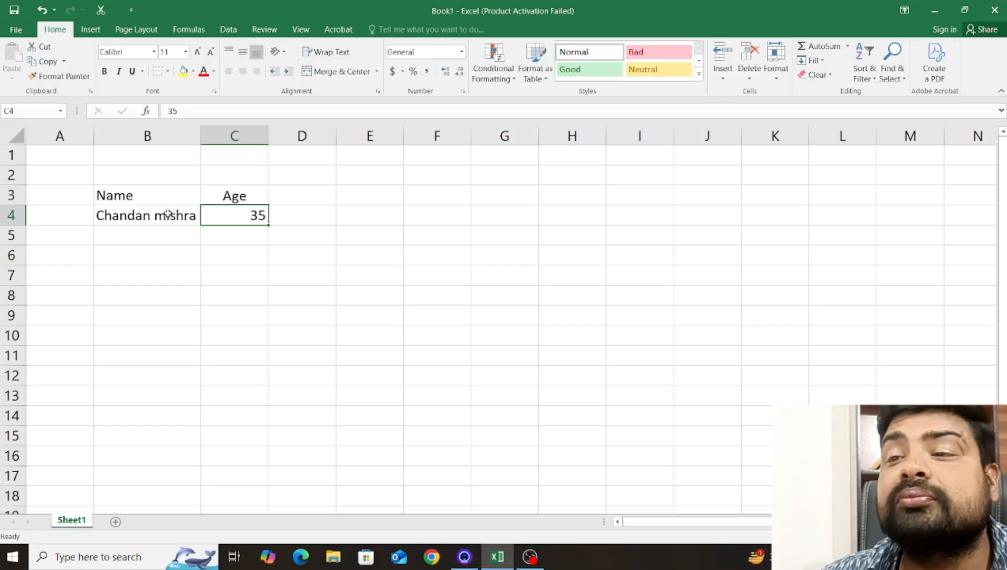
Enter the second person's first name in B5 and the age 32 in C5.
left_click(151, 238)
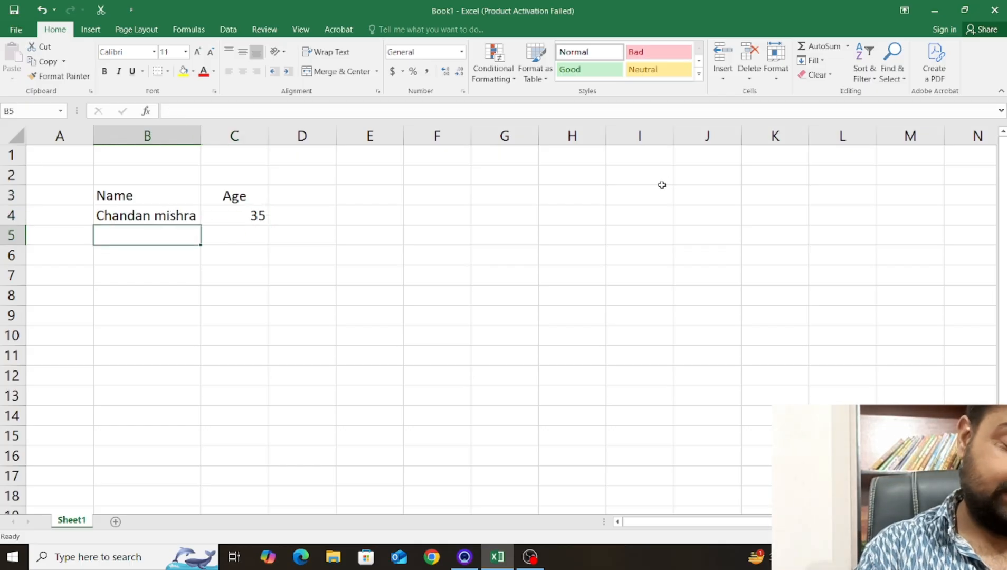
type("B")
key("BackSpace")
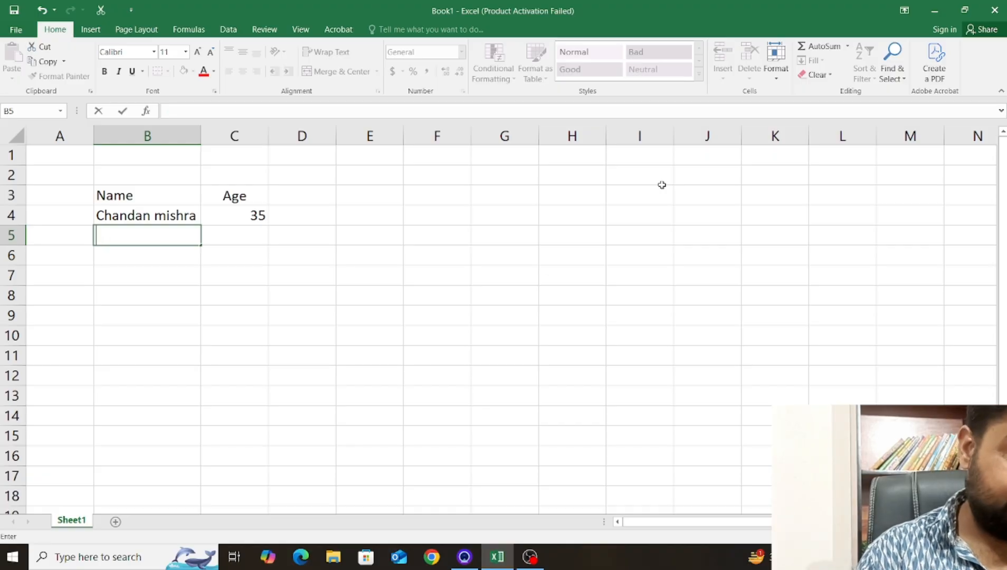
type("Yamini")
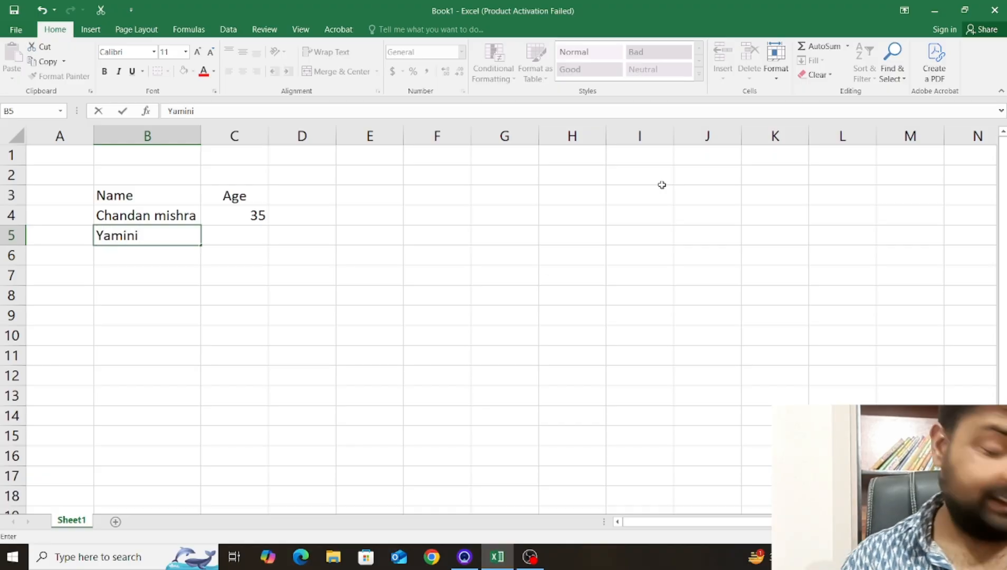
key("Tab")
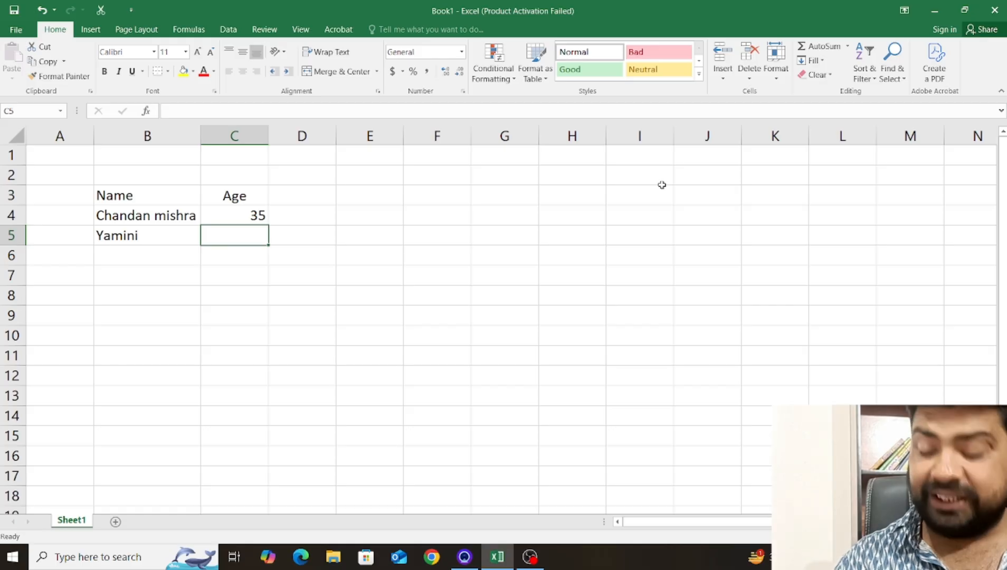
type("32")
key("Tab")
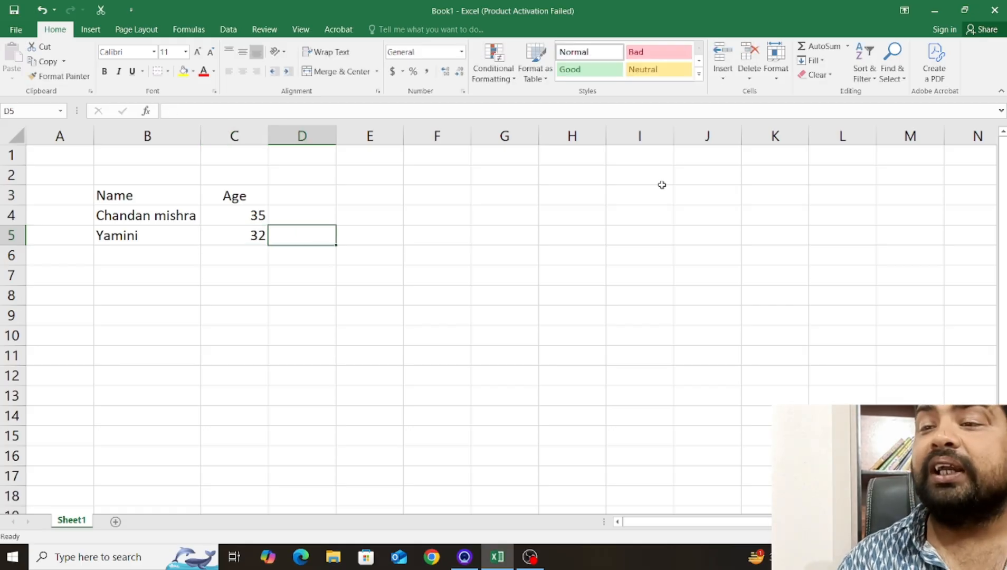
Enter the third person's first name in B6 and the age 28 in C6.
key("Down")
key("Left")
key("Left")
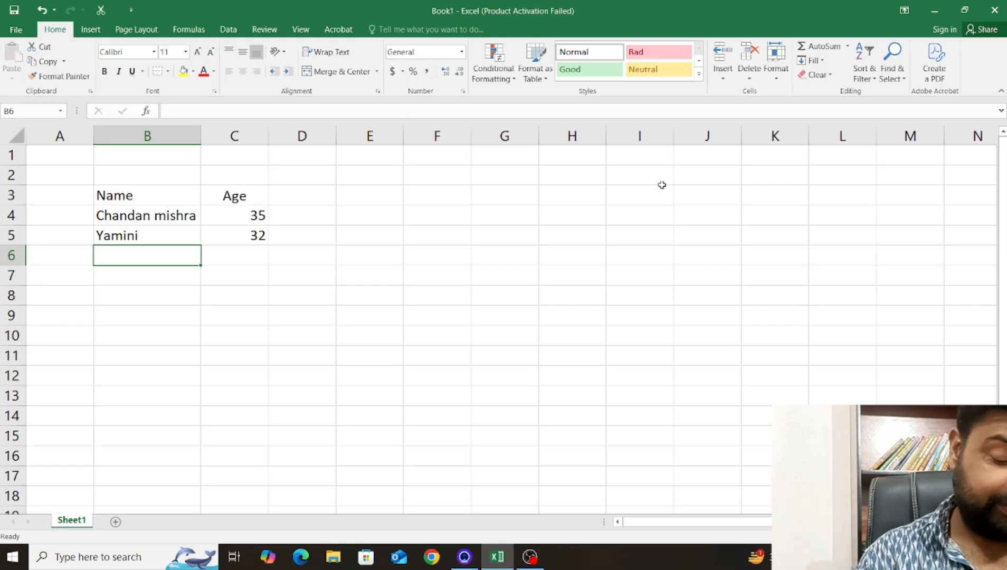
type("Shiva")
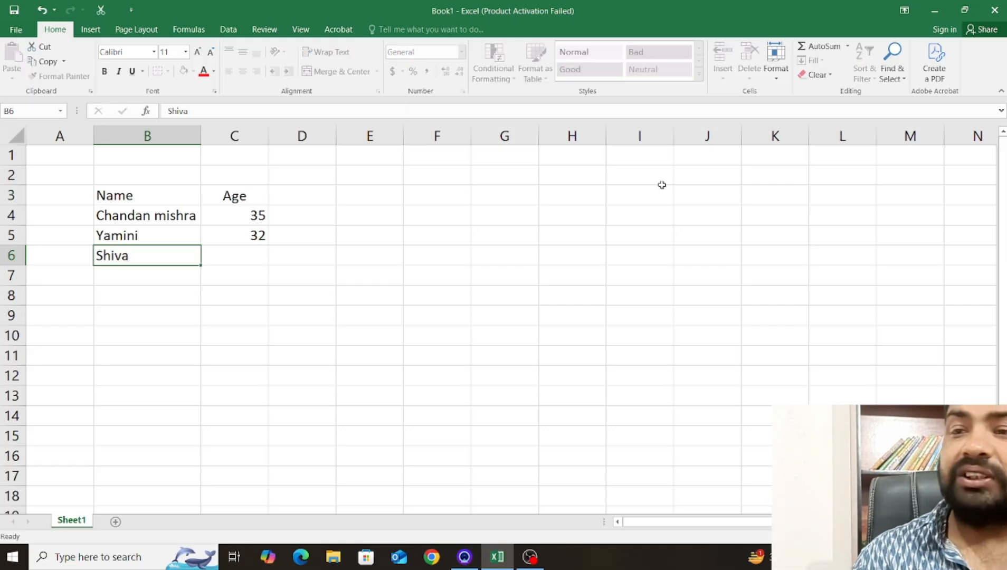
key("Tab")
type("28")
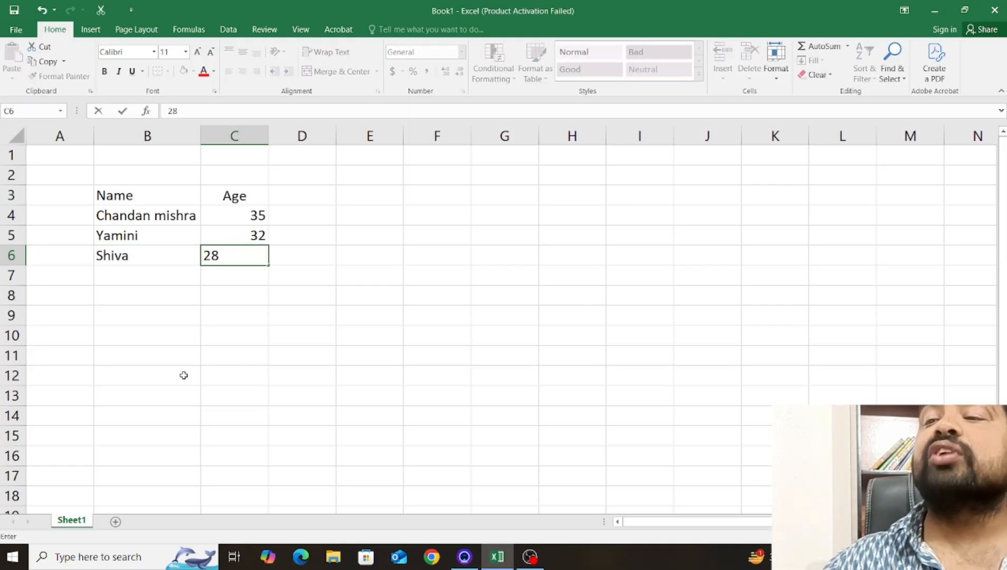
left_click(237, 318)
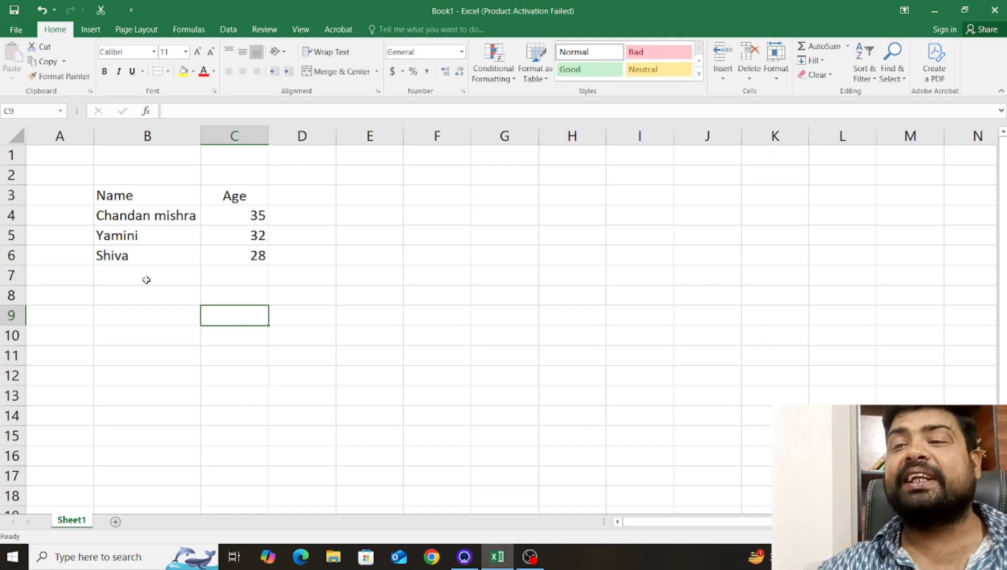
Clear the full name from cell B4, and undo the clearing.
left_click(136, 252)
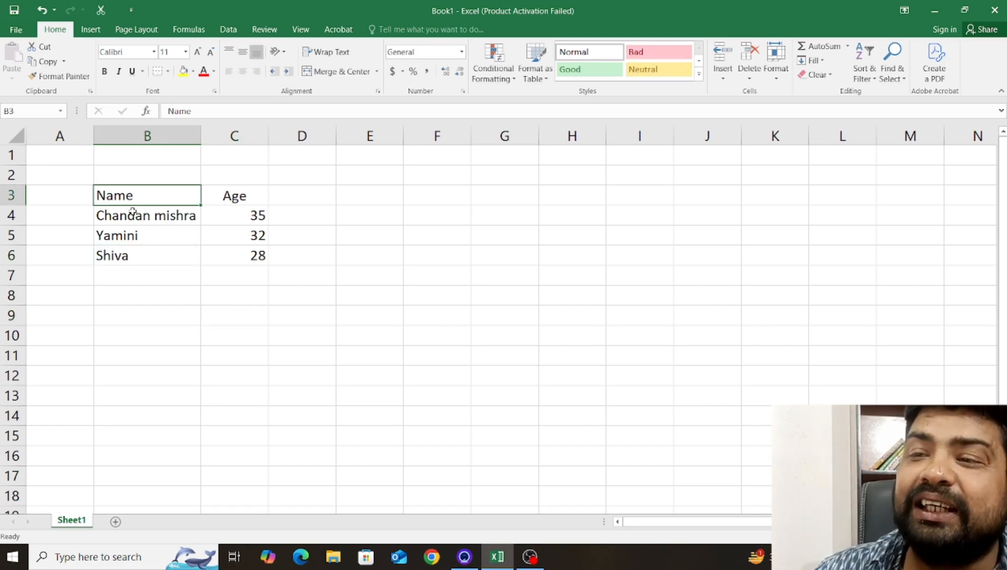
left_click(128, 217)
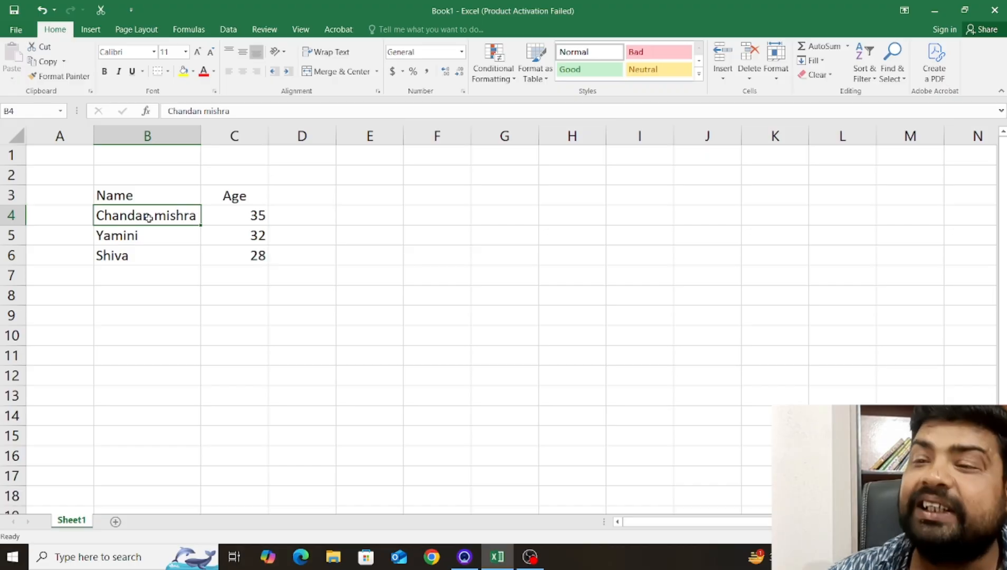
left_click(160, 278)
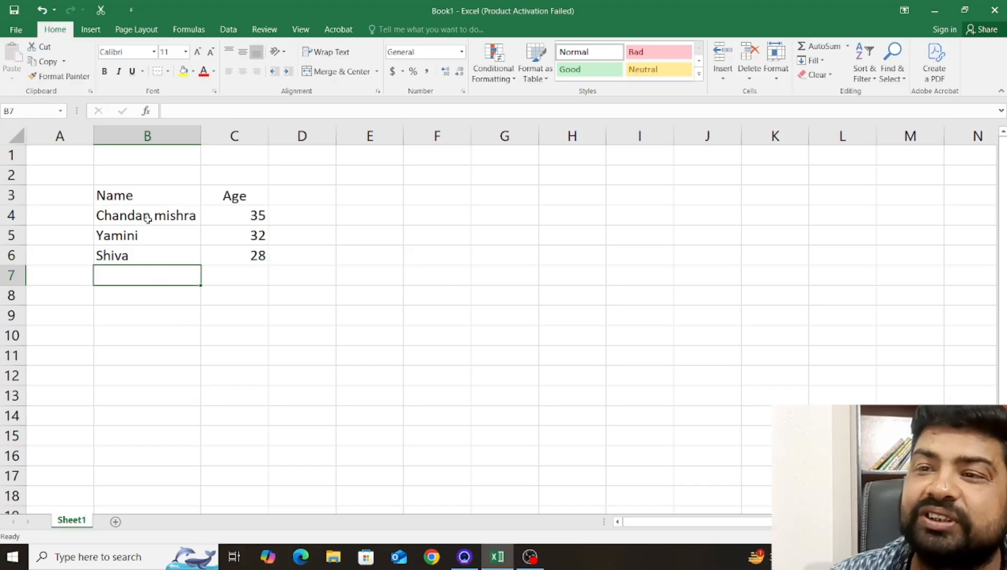
left_click(147, 217)
key("Delete")
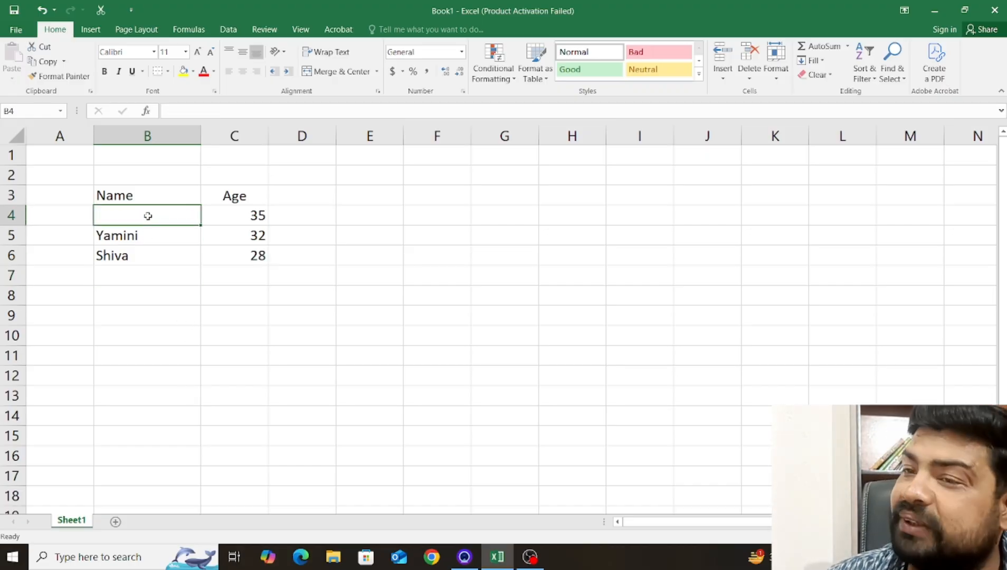
key("ctrl+z")
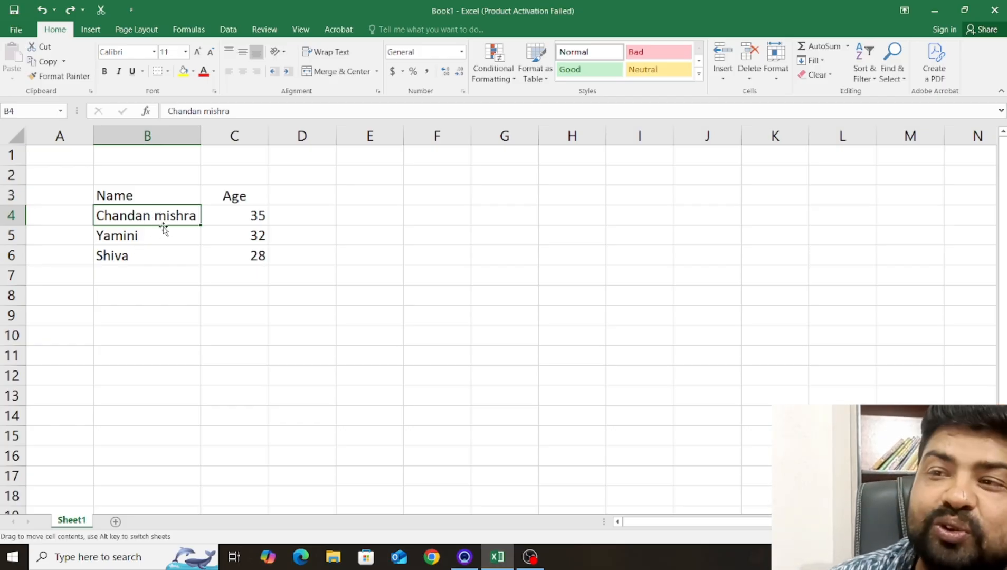
Review the Delete options for cell B4, including shifting cells and removing the entire row or column, and cancel without deleting.
left_click(158, 236)
left_click(164, 215)
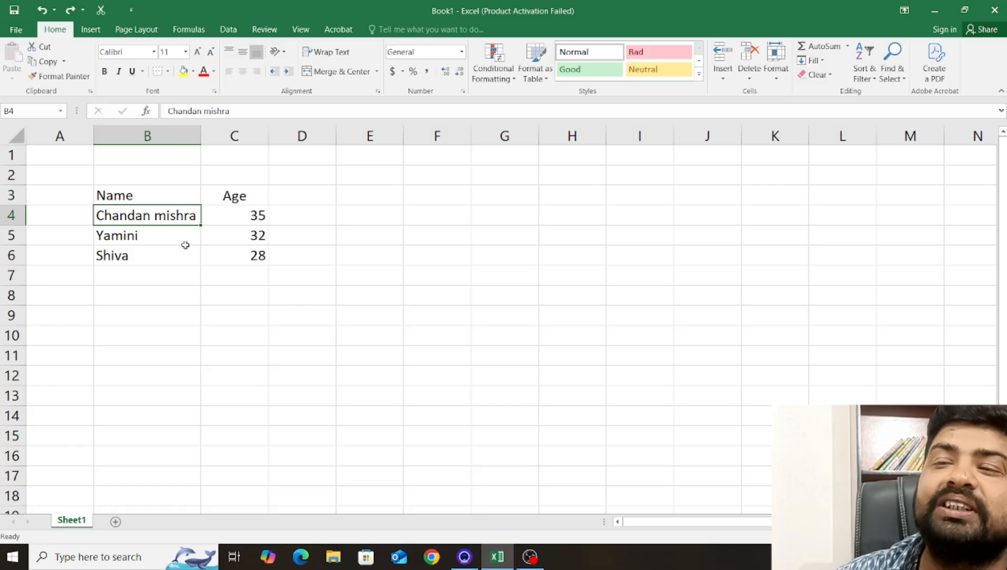
right_click(135, 214)
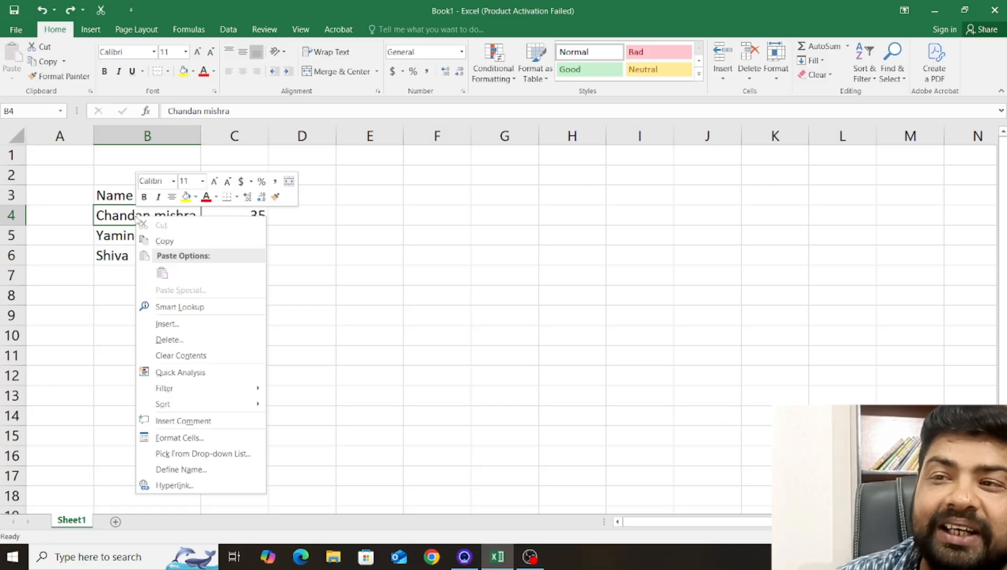
left_click(166, 340)
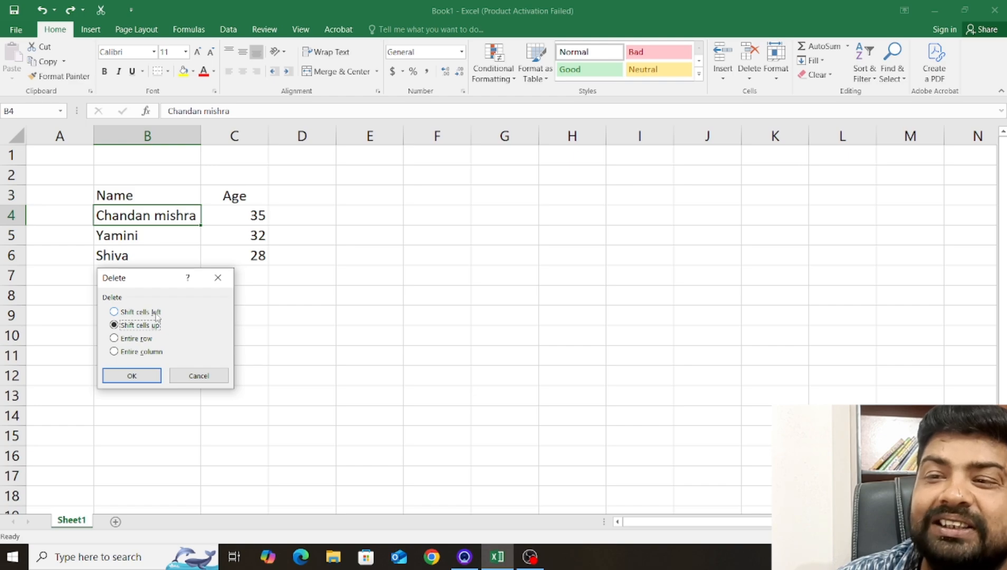
left_click(137, 340)
left_click(117, 323)
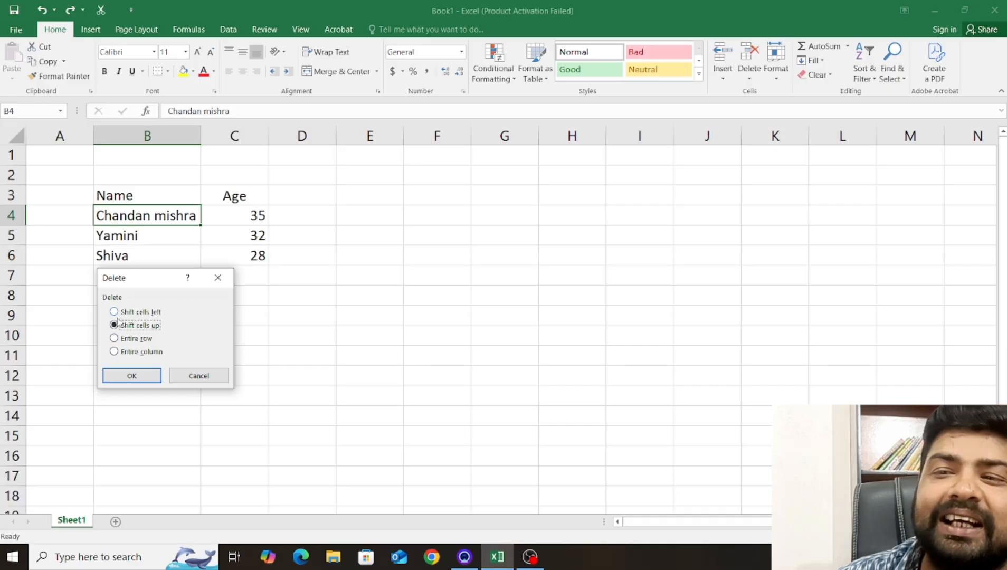
left_click(192, 375)
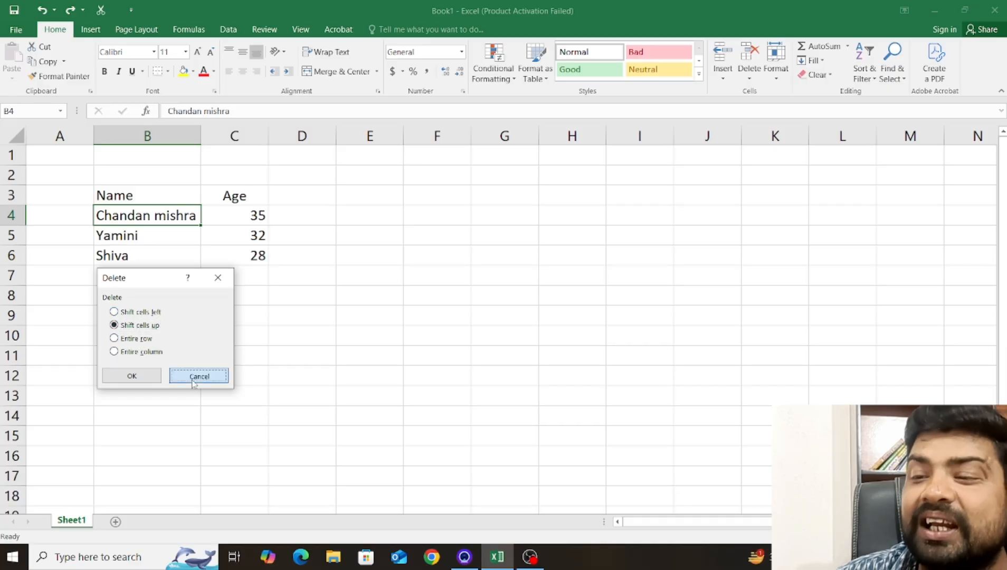
left_click(249, 274)
left_click(150, 217)
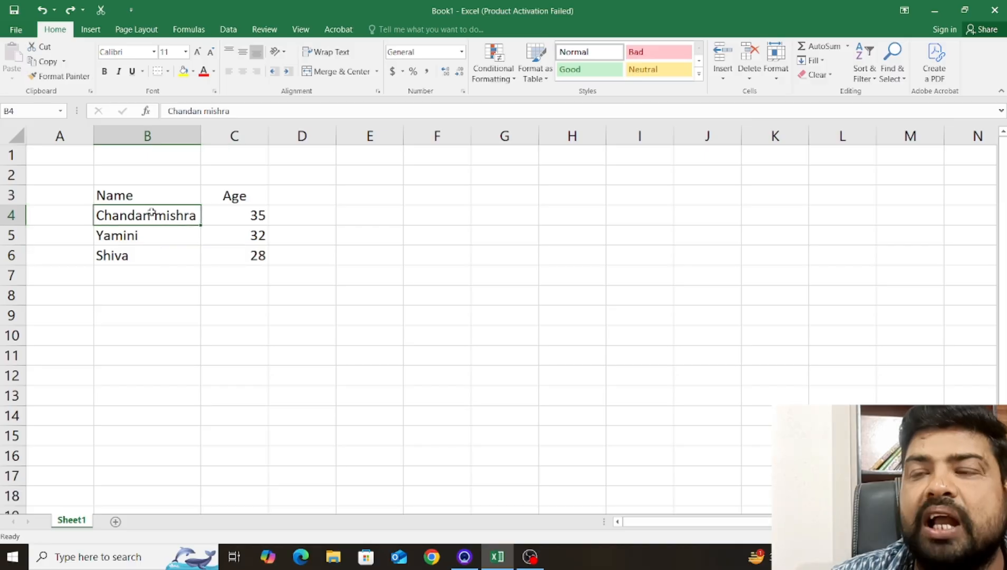
Apply a yellow fill to the age cell C4.
left_click(215, 217)
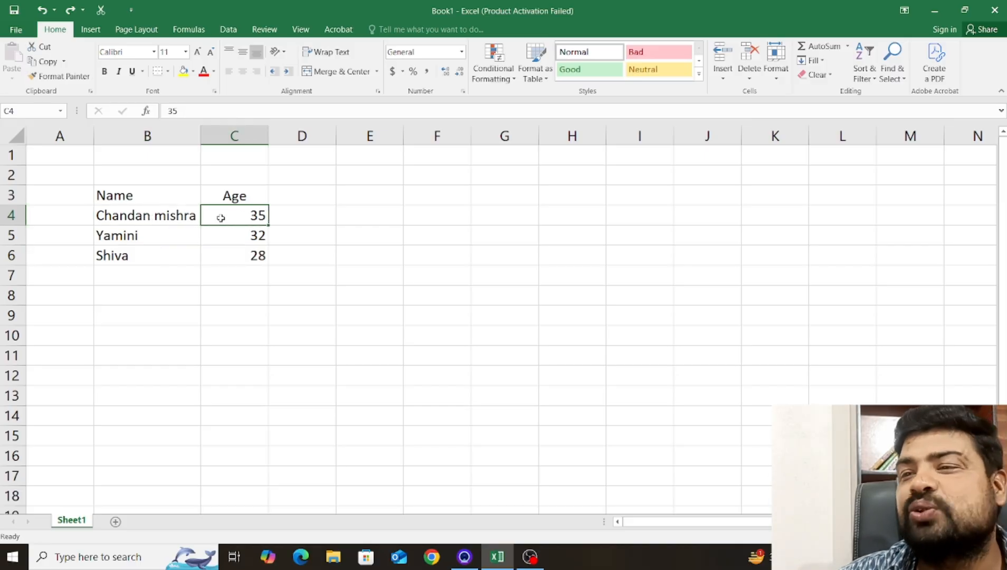
left_click(184, 73)
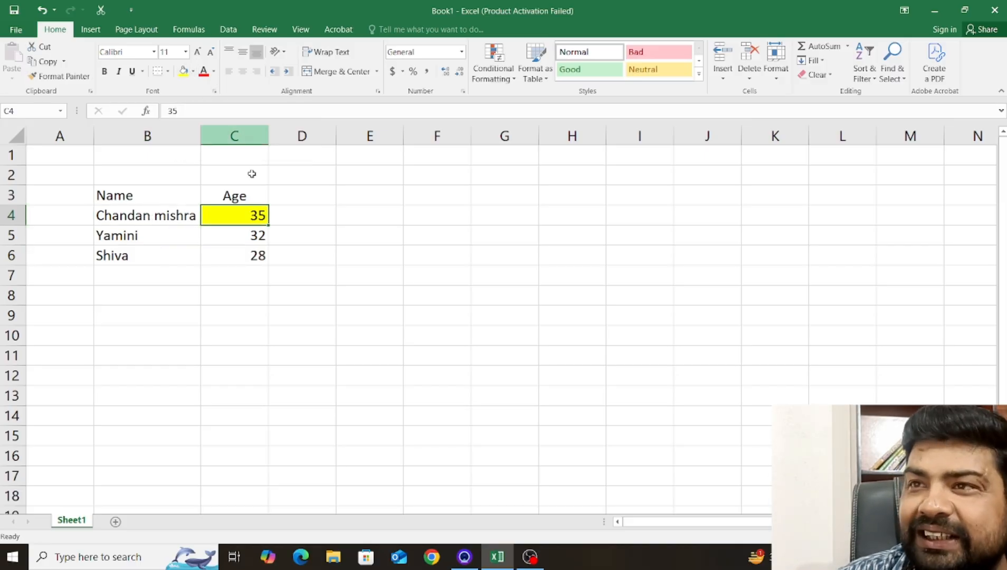
left_click(341, 256)
left_click(173, 259)
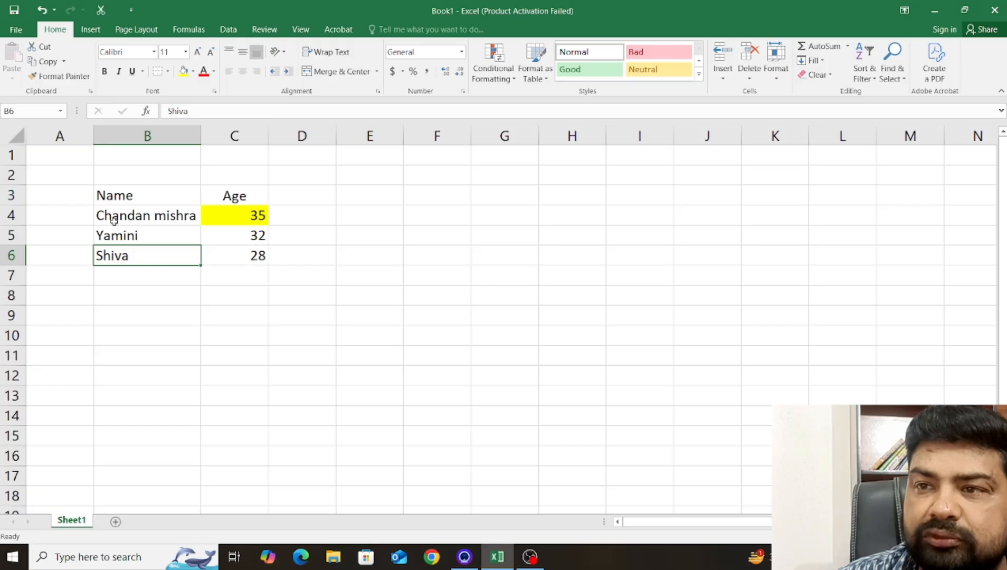
Clear the age value from the yellow cell C4, leaving its fill in place.
left_click(217, 211)
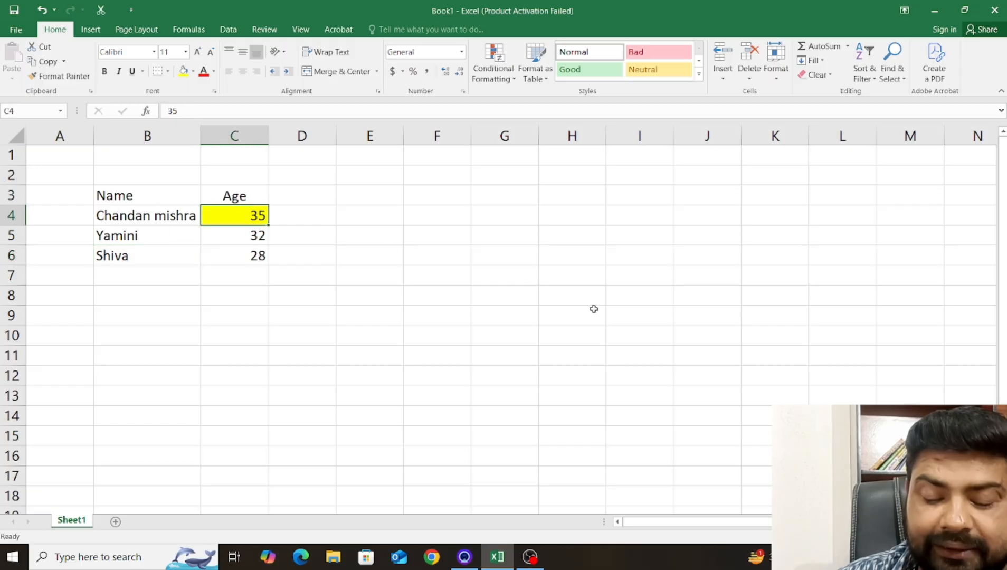
key("Delete")
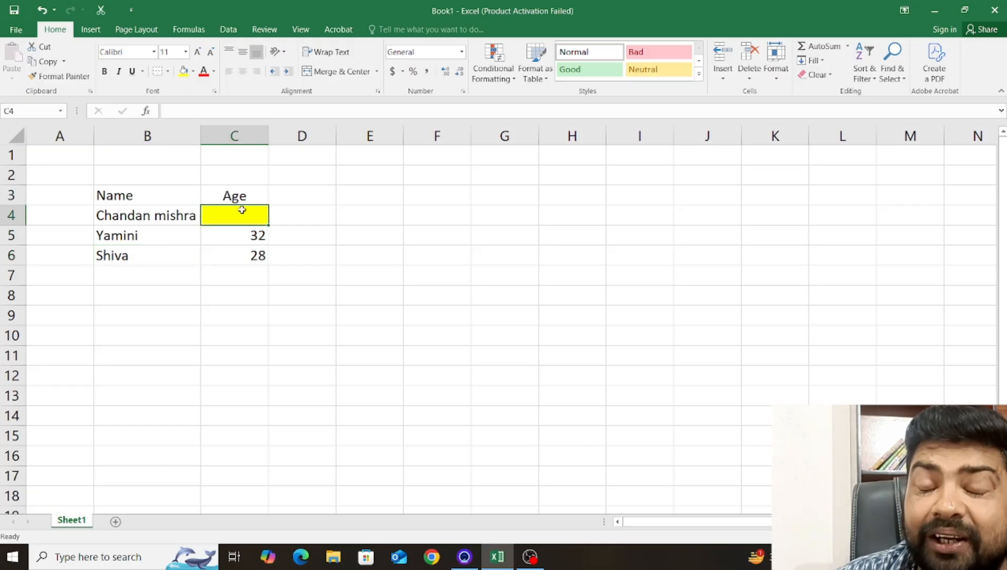
left_click(273, 230)
left_click(239, 219)
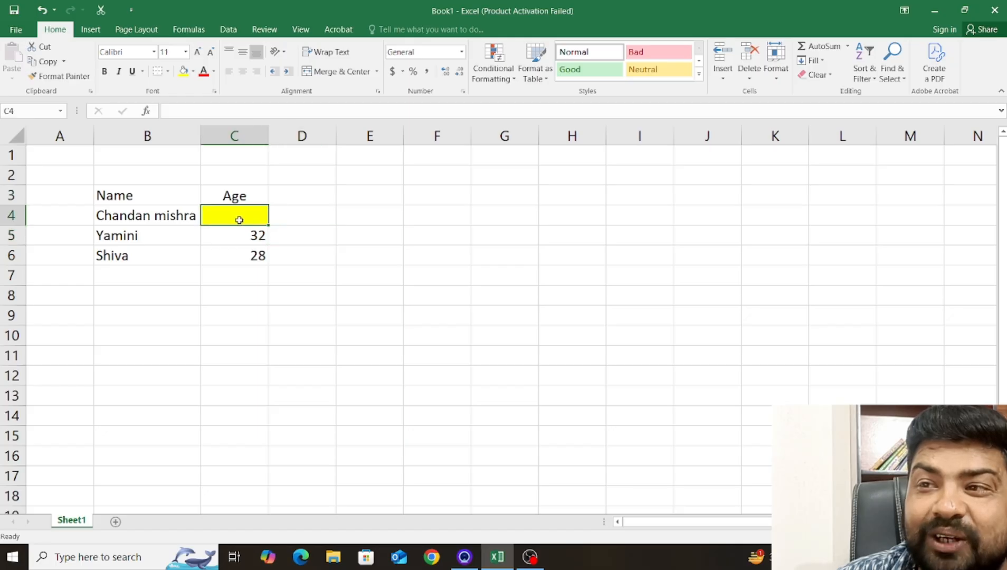
Compare the emptied yellow cell C4 with the neighbouring name cell B4 to examine content versus formatting.
left_click(159, 221)
left_click(228, 207)
left_click(159, 218)
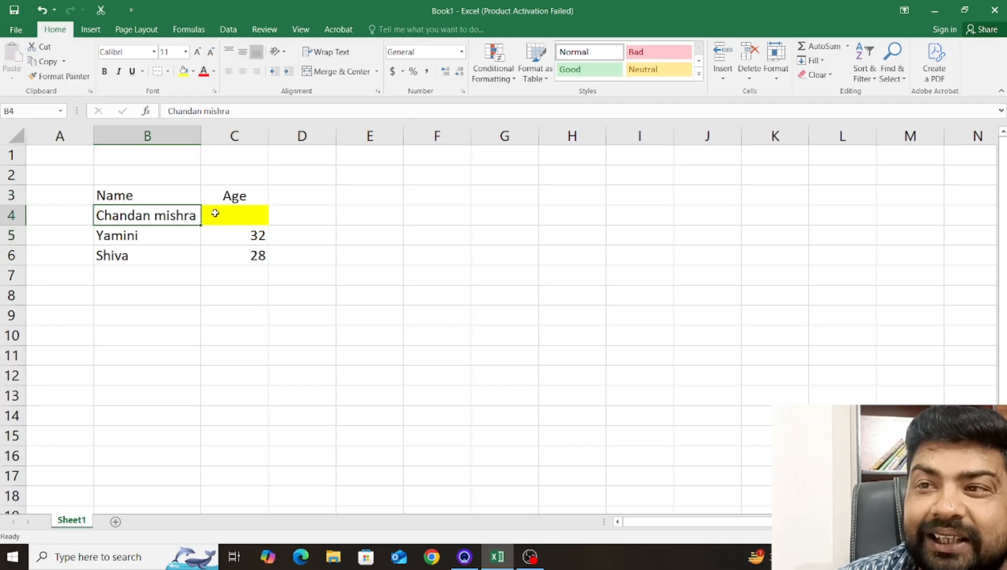
left_click(217, 213)
left_click(138, 219)
left_click(214, 217)
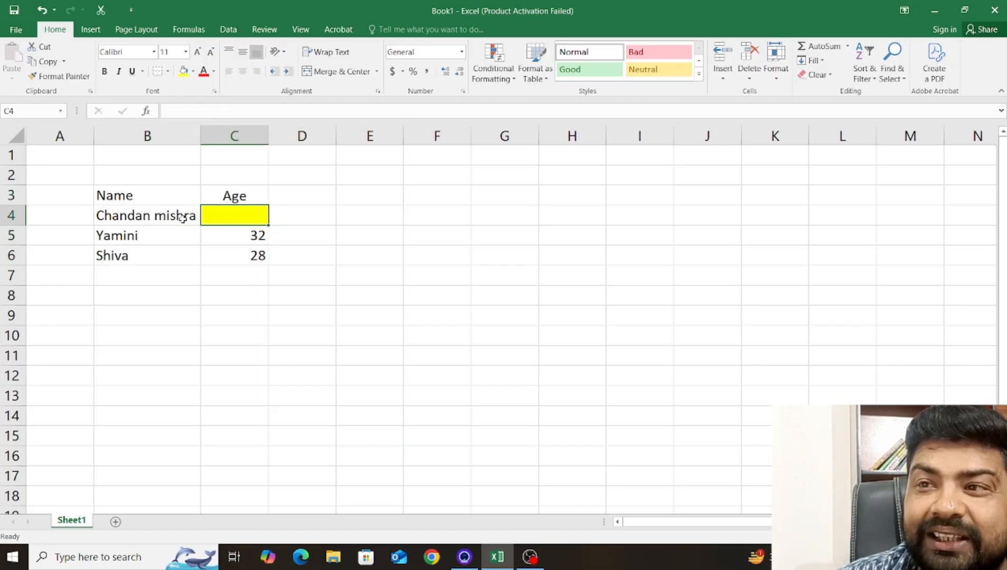
left_click(182, 218)
left_click(227, 213)
left_click(182, 216)
left_click(228, 212)
left_click(182, 215)
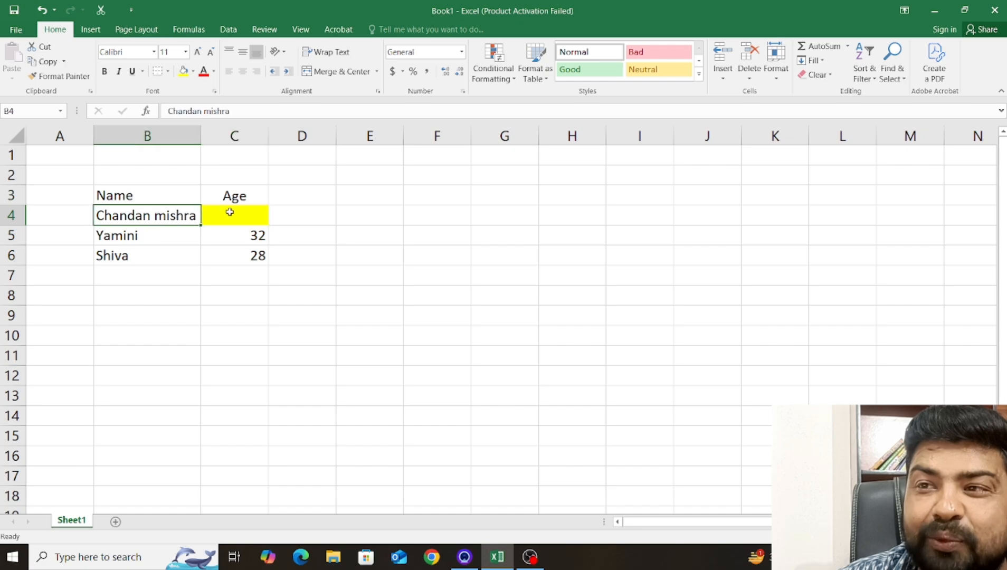
left_click(237, 212)
left_click(188, 217)
left_click(222, 215)
left_click(185, 216)
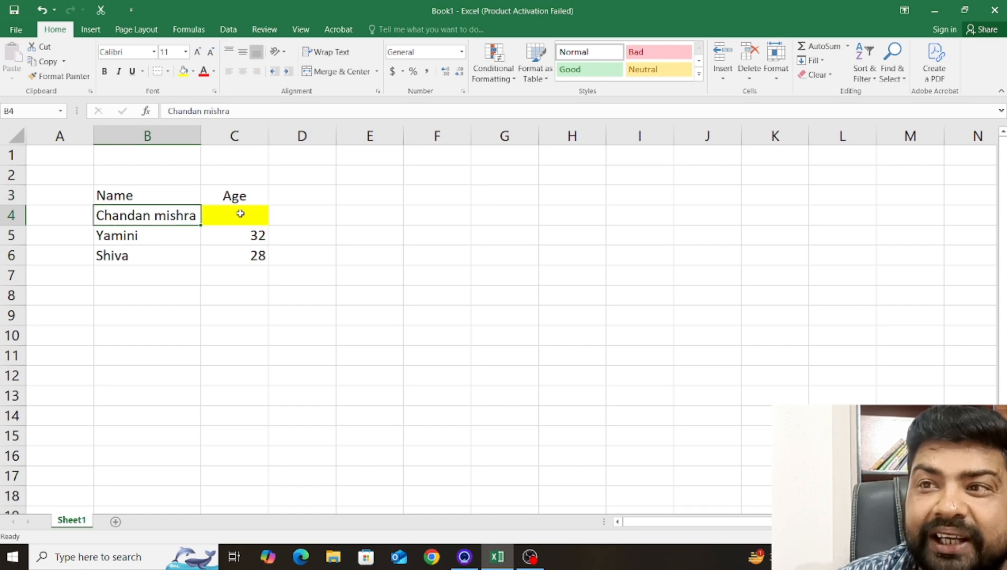
left_click(222, 215)
left_click(192, 217)
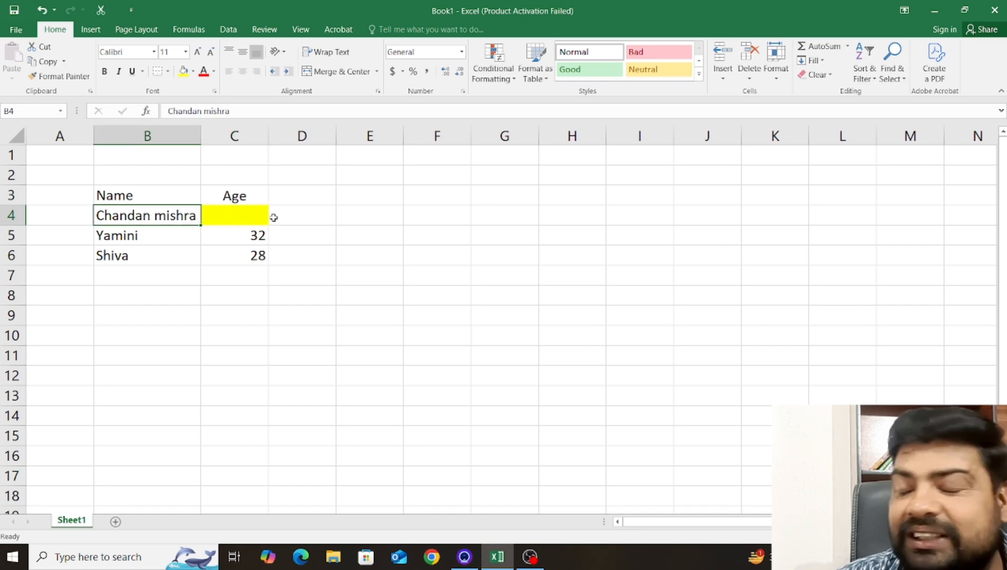
left_click(229, 218)
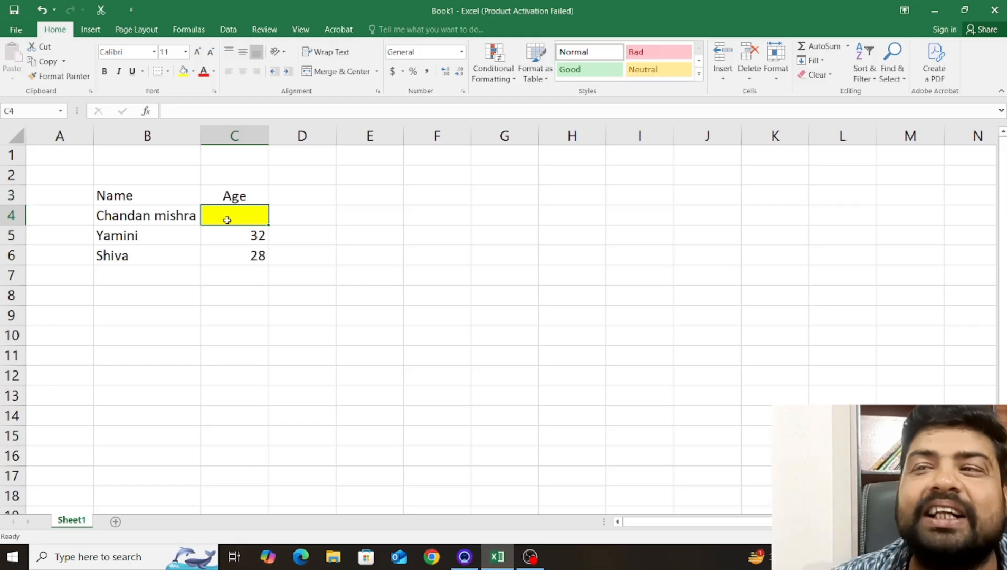
left_click(233, 232)
left_click(247, 215)
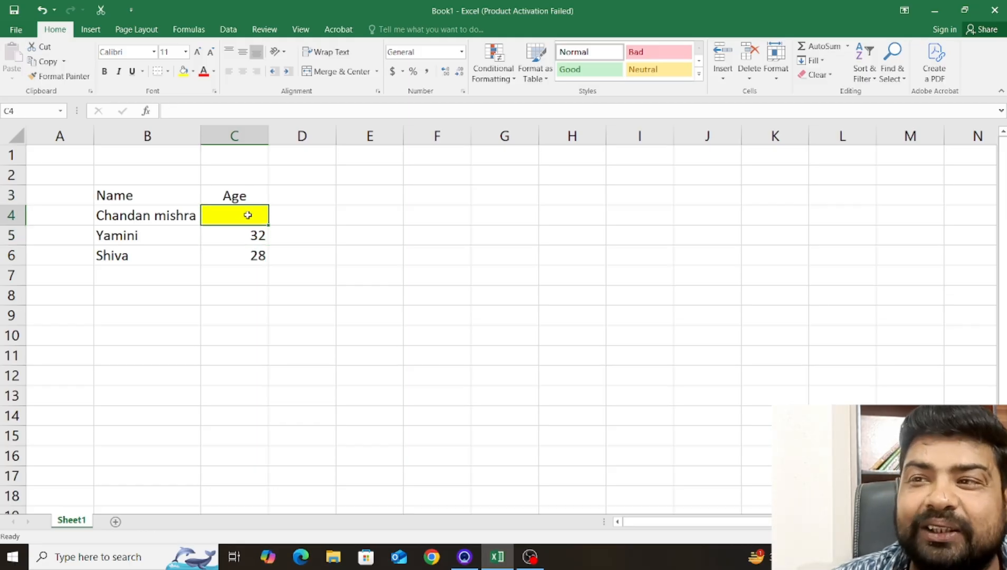
Undo the clearing of the age in C4.
key("ctrl+z")
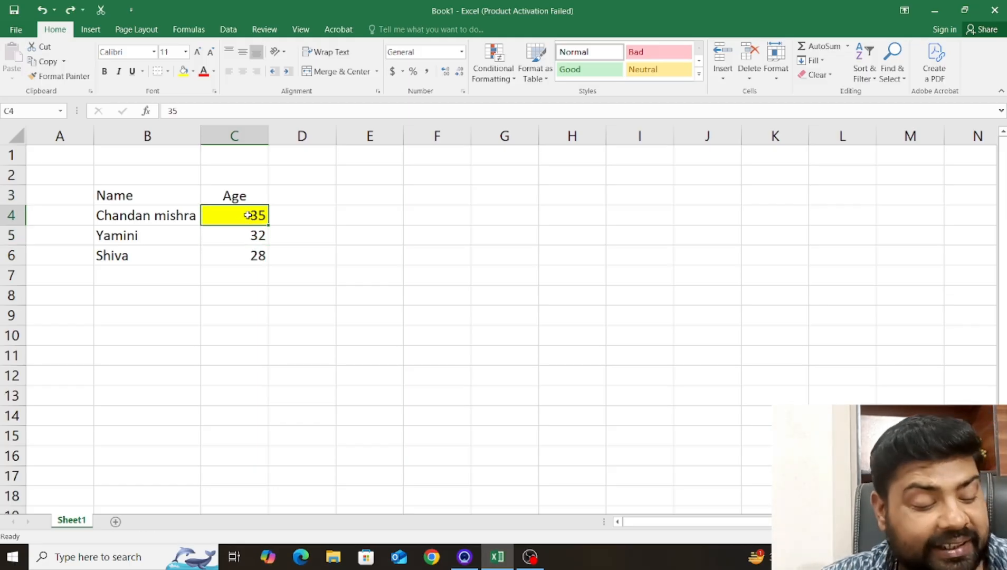
left_click(319, 252)
left_click(236, 219)
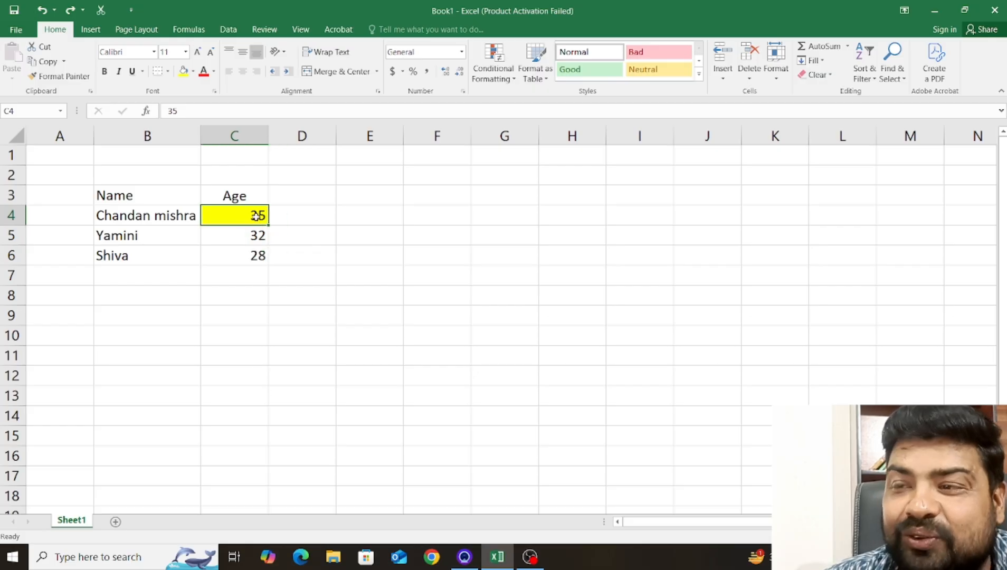
left_click(297, 252)
left_click(198, 232)
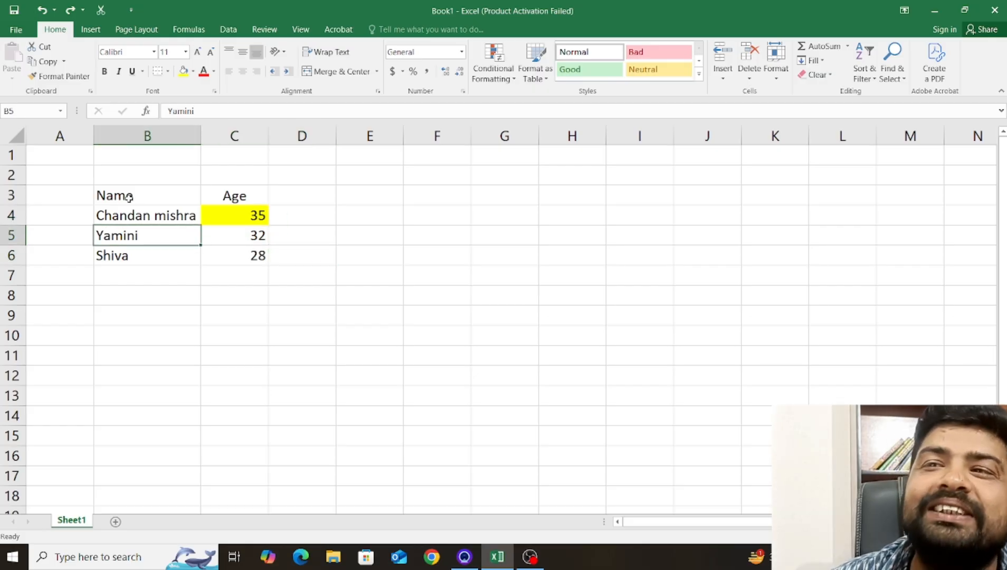
Apply All Borders to the Name and Age table in B3:C6.
left_click_drag(120, 196, 246, 263)
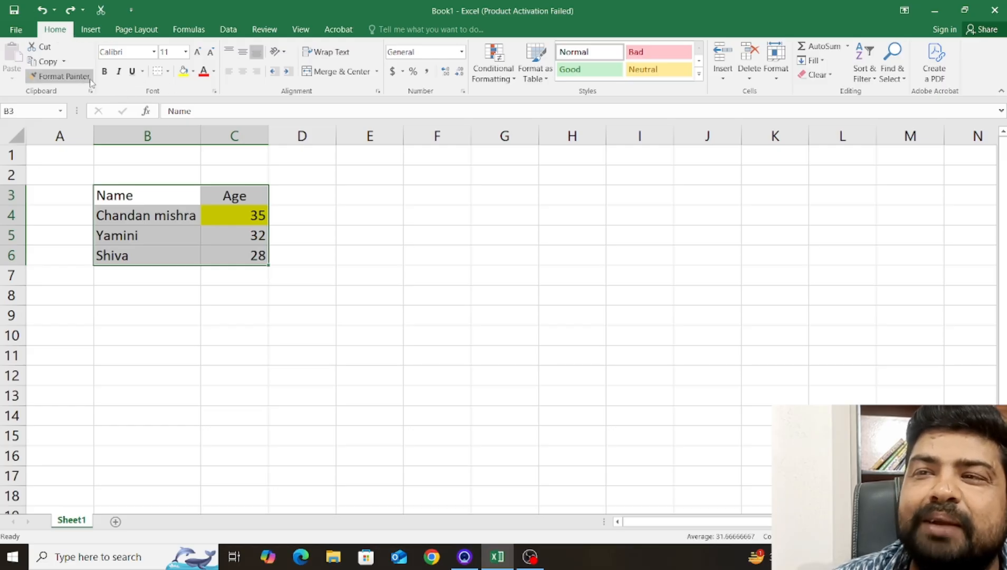
left_click(168, 72)
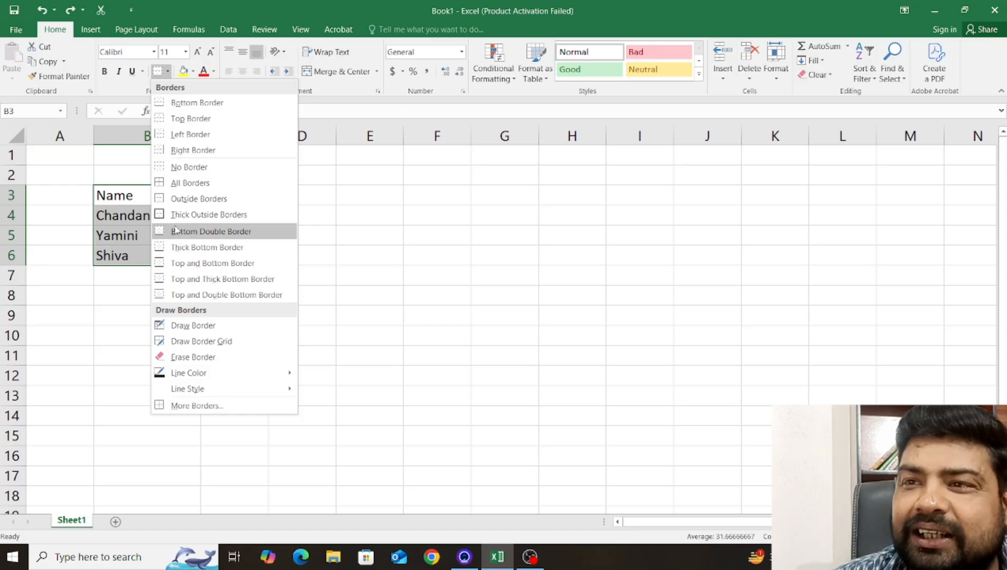
left_click(180, 186)
left_click(228, 313)
left_click(162, 255)
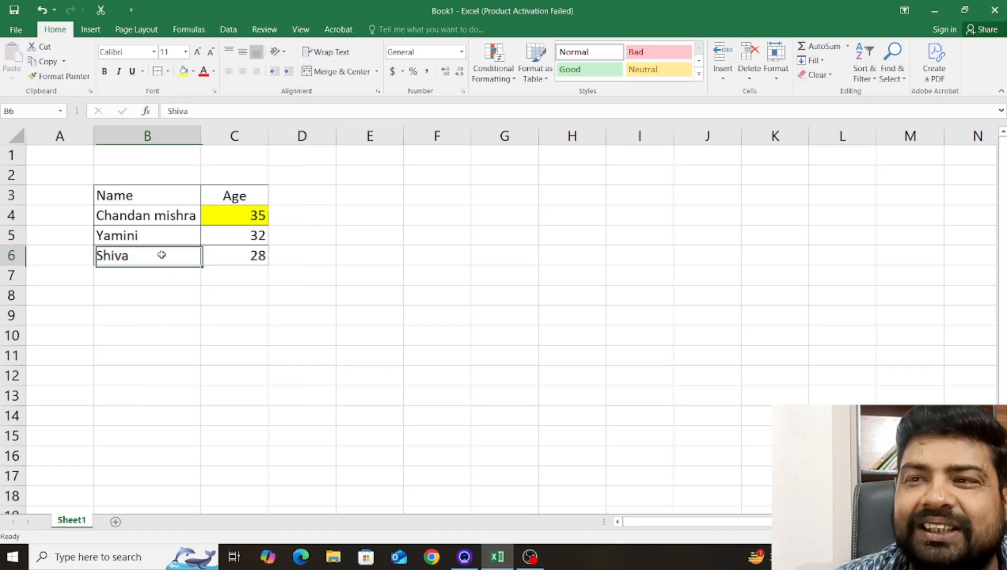
left_click(140, 197)
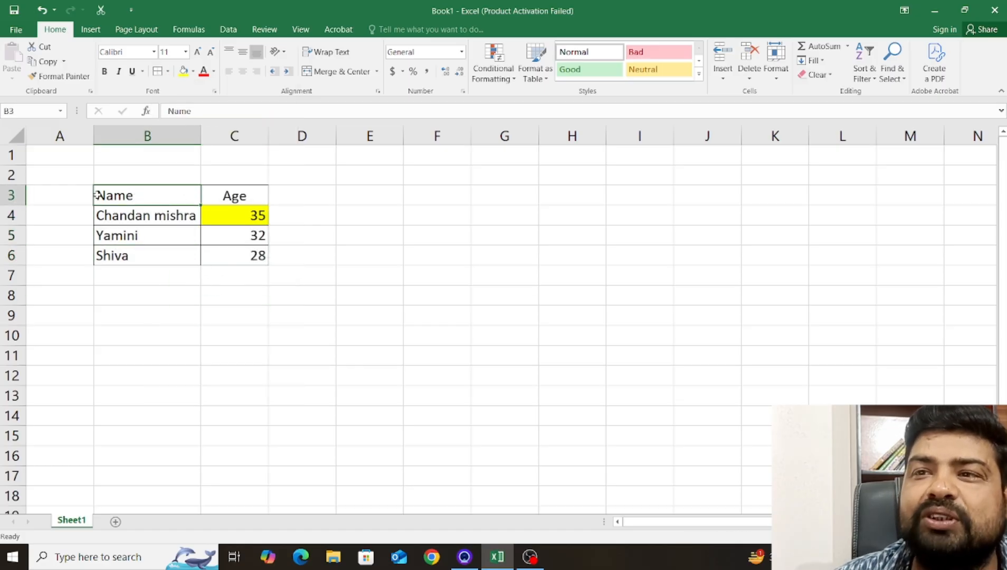
Clear the contents of the whole table range B3:C6, leaving its borders and fill.
left_click_drag(117, 200, 238, 261)
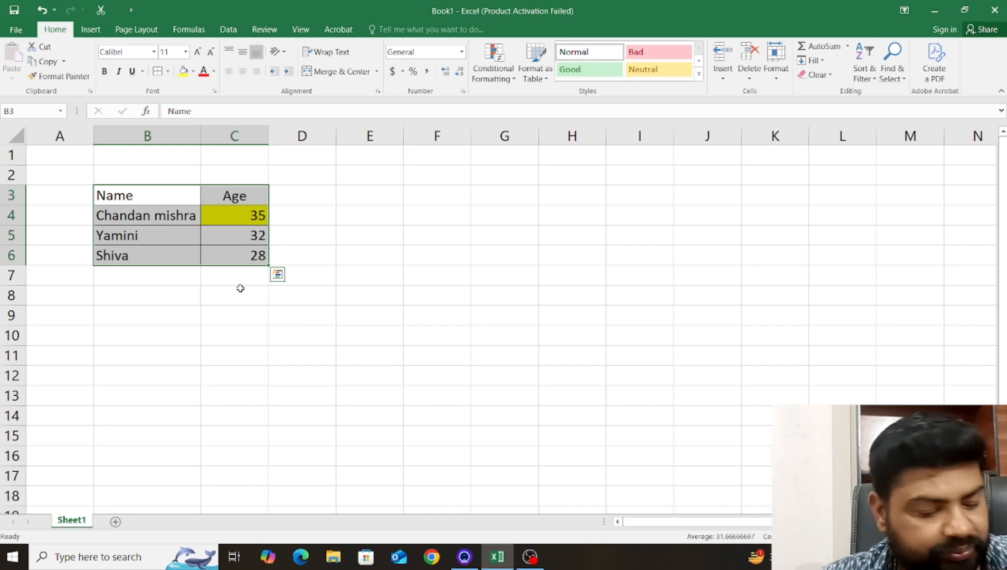
left_click(118, 197)
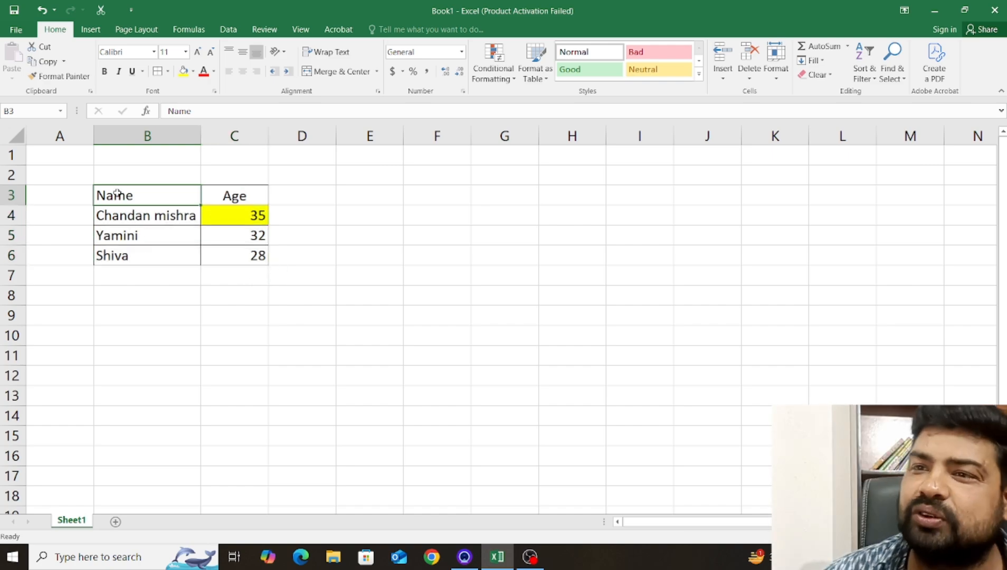
left_click_drag(105, 191, 228, 251)
key("ctrl+c")
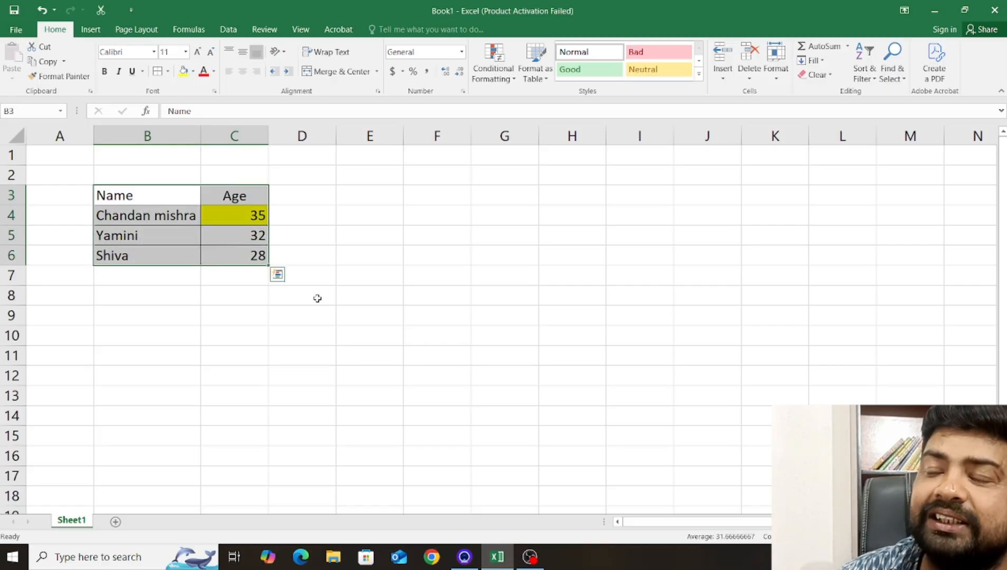
key("Delete")
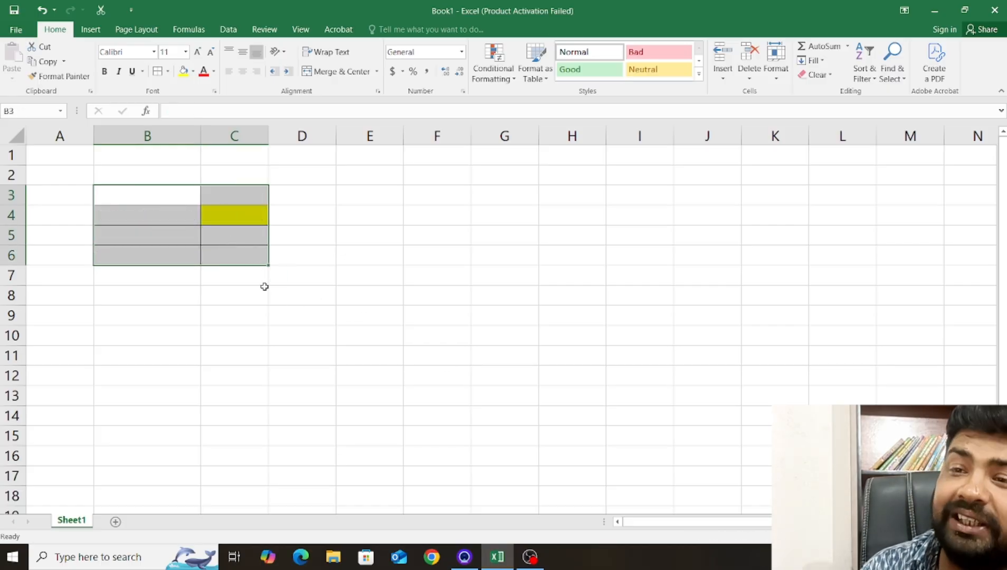
left_click(342, 294)
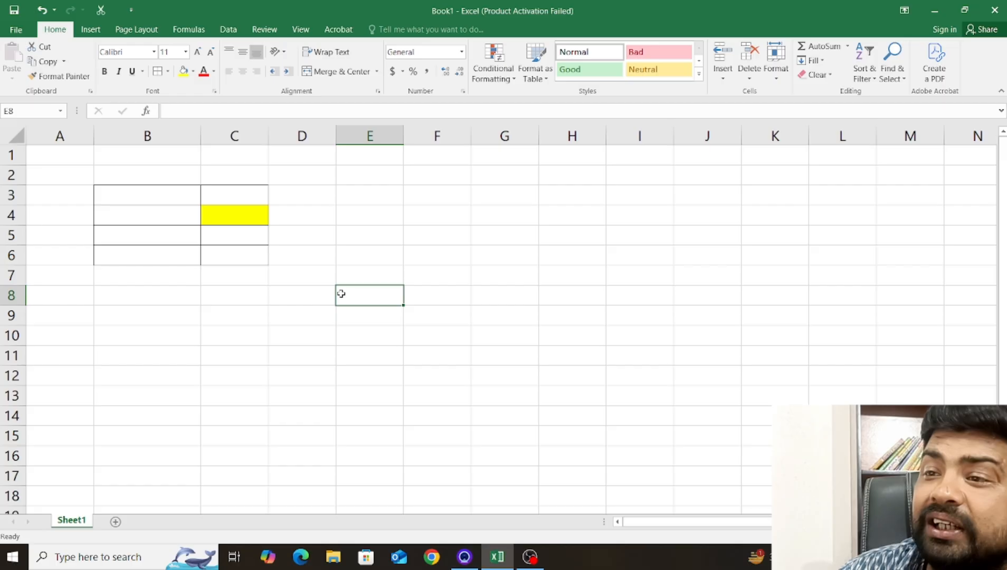
Examine the emptied cells in B3:C6 for their remaining borders and yellow fill.
left_click(135, 198)
left_click(232, 228)
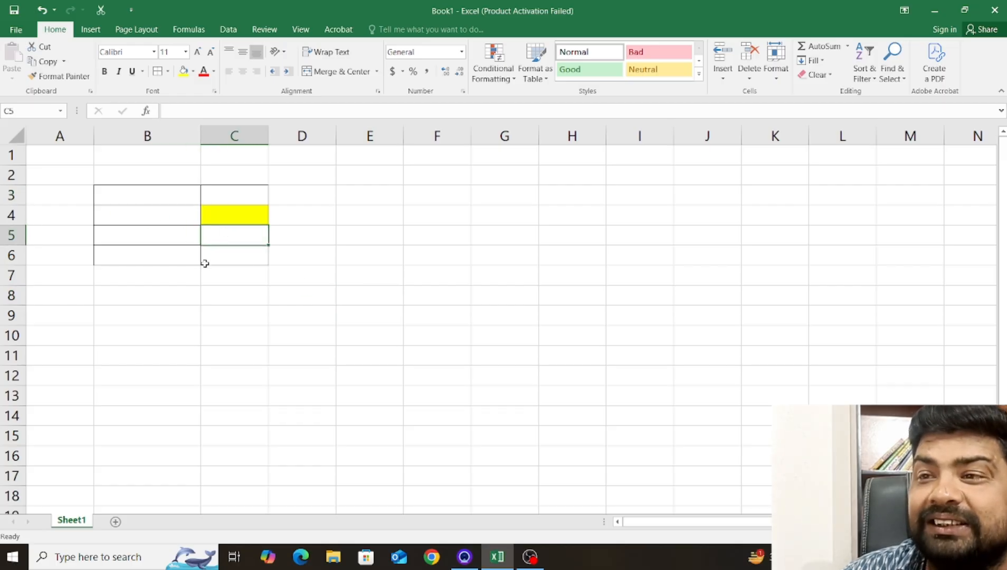
left_click(207, 261)
left_click(169, 254)
left_click(165, 232)
left_click(167, 218)
left_click(177, 200)
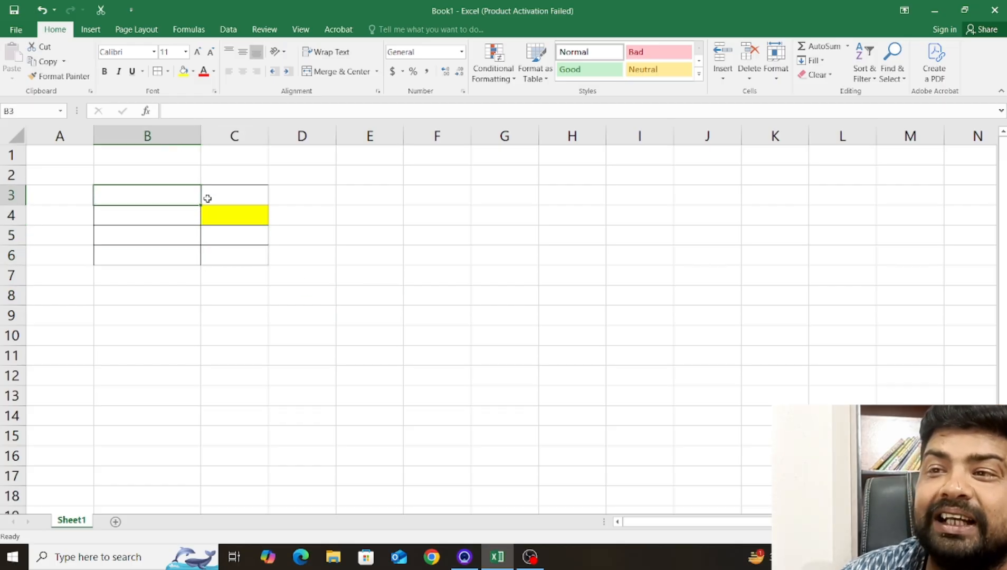
left_click(209, 198)
left_click(162, 197)
left_click(191, 215)
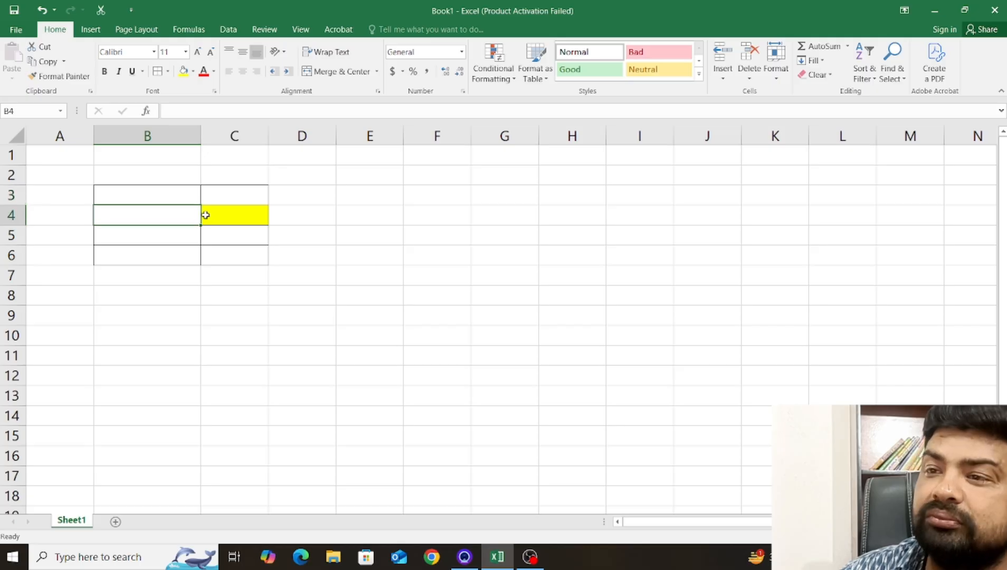
left_click(209, 215)
left_click(238, 196)
left_click(184, 195)
left_click(177, 212)
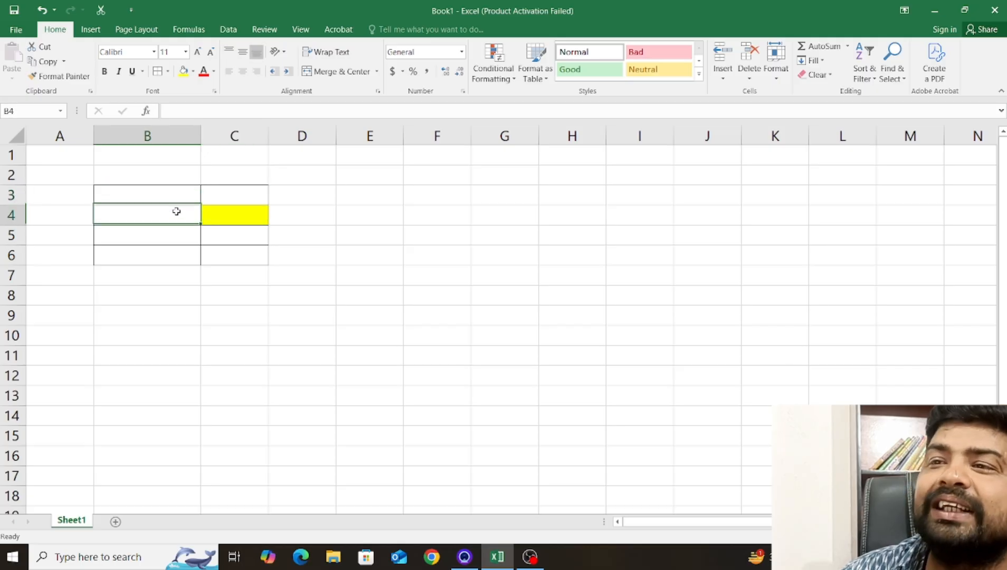
left_click(165, 239)
left_click(159, 260)
left_click(242, 200)
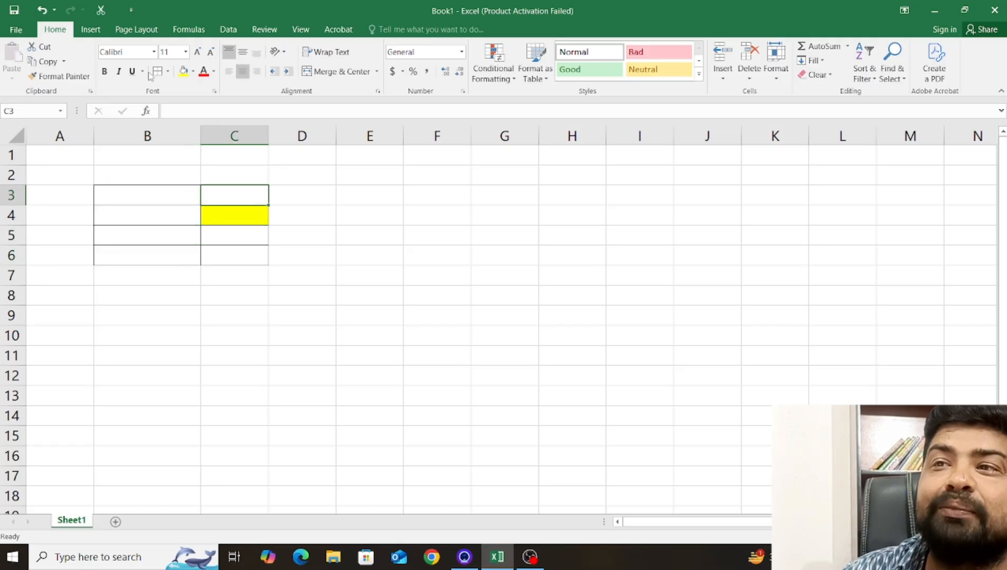
Review the border options, including No Border and Erase Border, and close them without applying any.
left_click(168, 72)
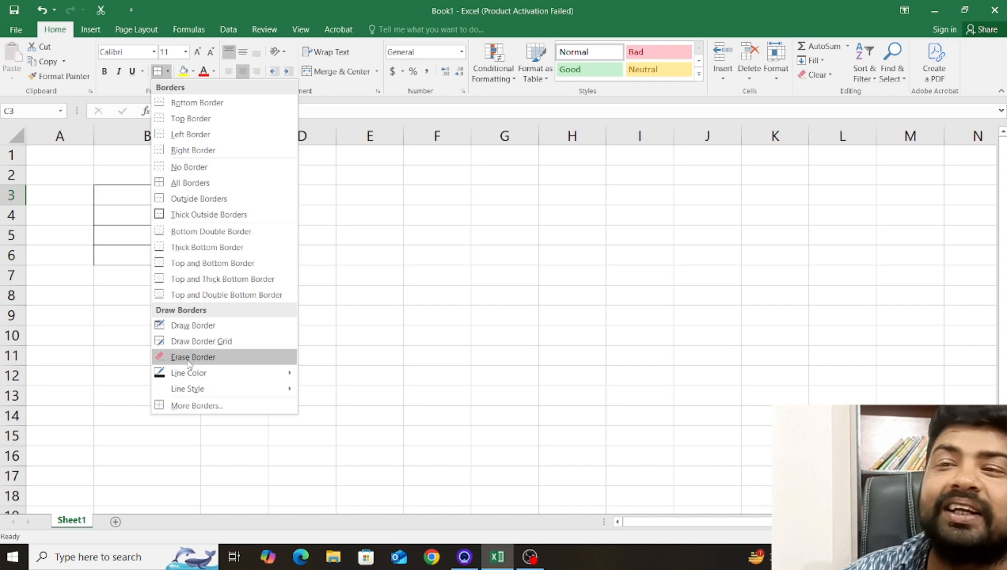
left_click(109, 313)
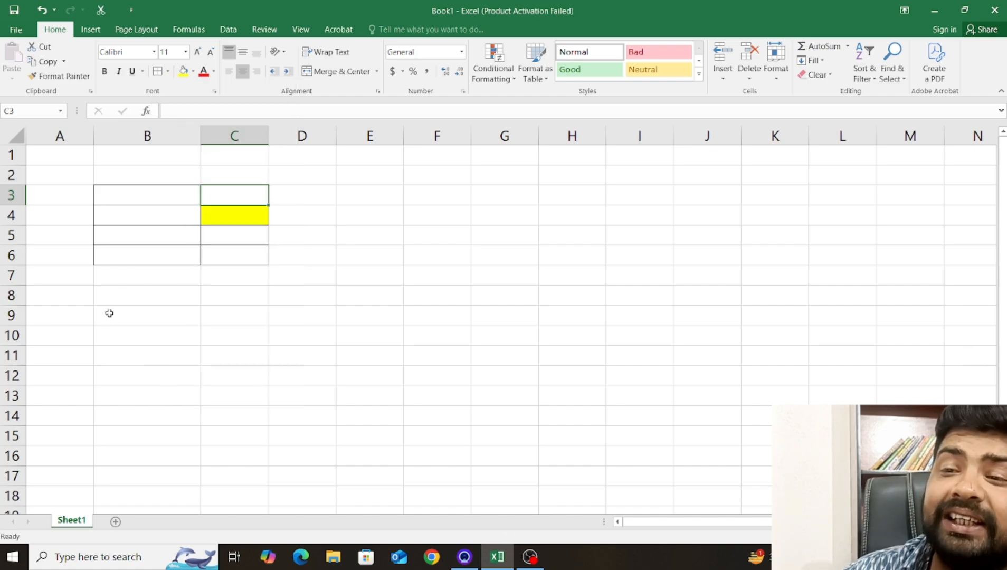
left_click(128, 179)
Undo the clearing of the table contents in B3:C6.
left_click(160, 202)
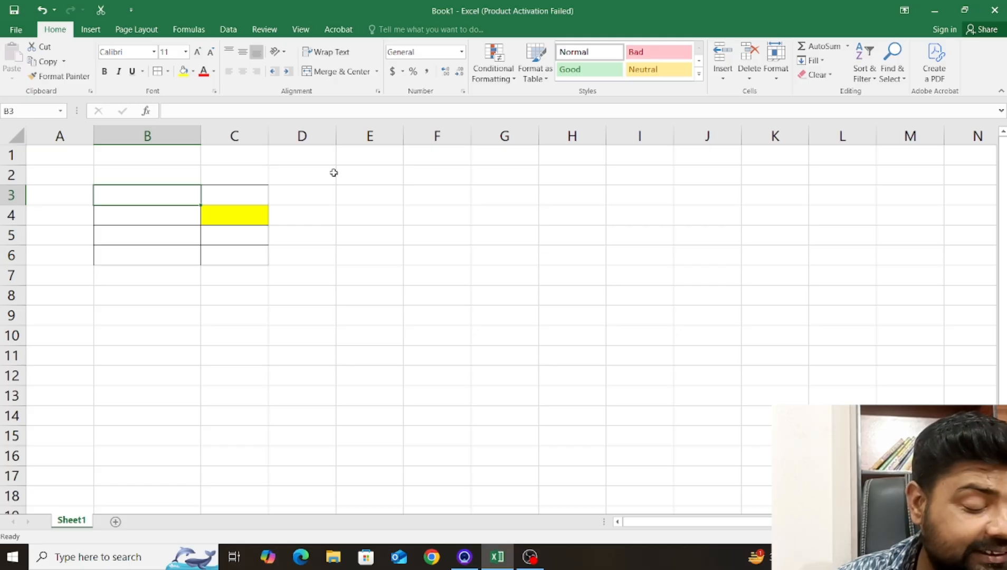
key("ctrl+v")
left_click(177, 270)
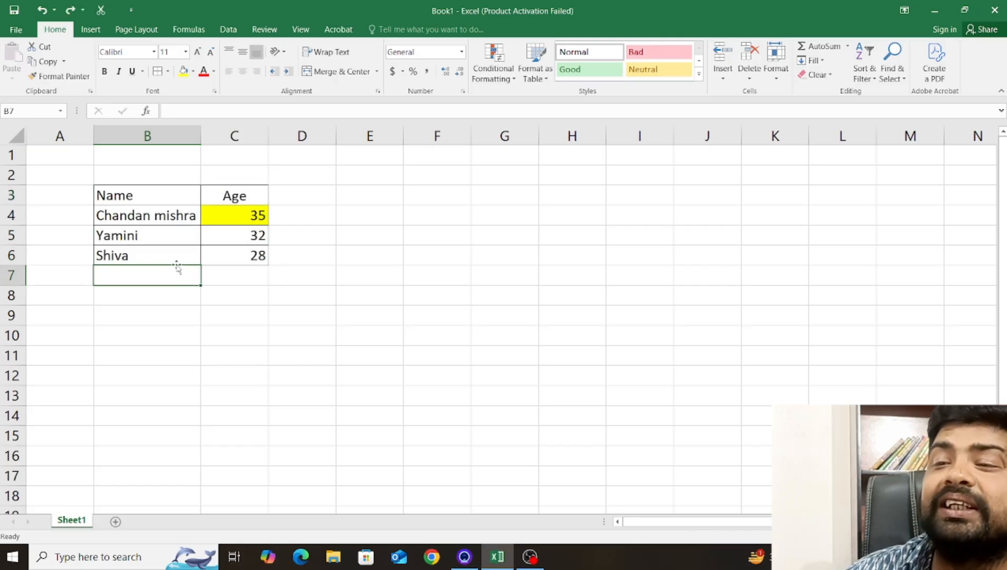
left_click(163, 194)
left_click(127, 205)
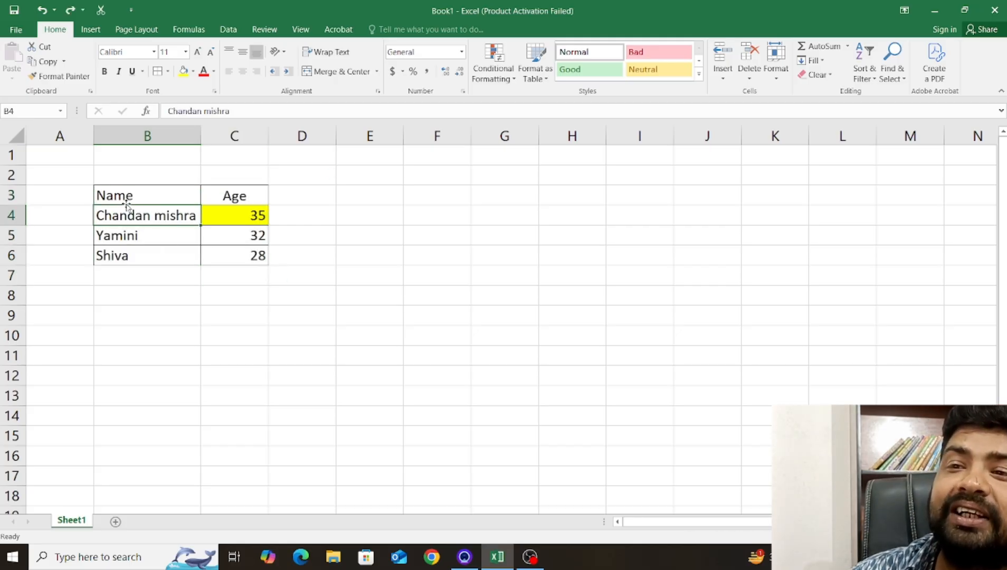
Make all text in the table B3:C6 bold.
left_click(119, 193)
left_click_drag(120, 193, 248, 256)
left_click(104, 71)
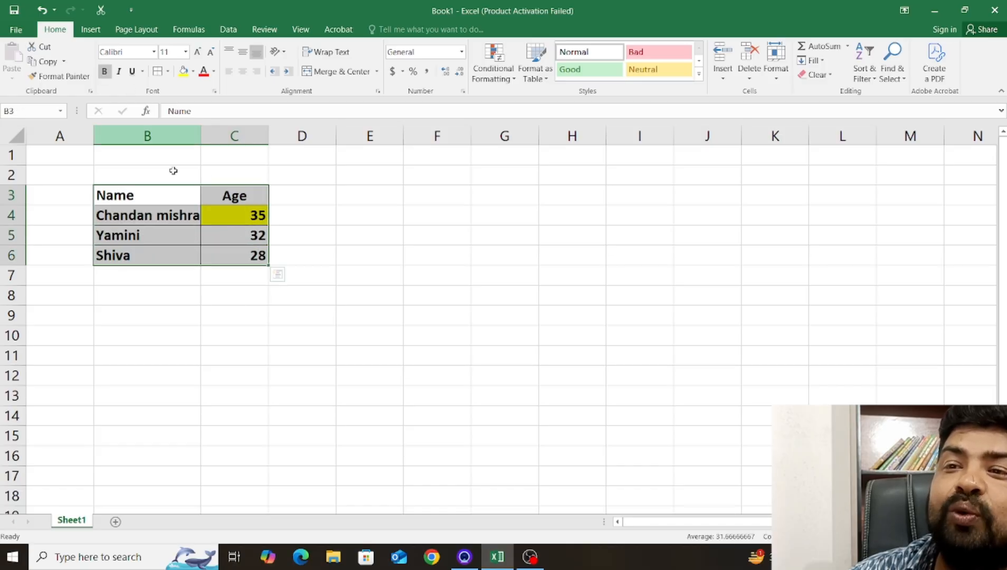
left_click(248, 348)
left_click(153, 193)
left_click(239, 214)
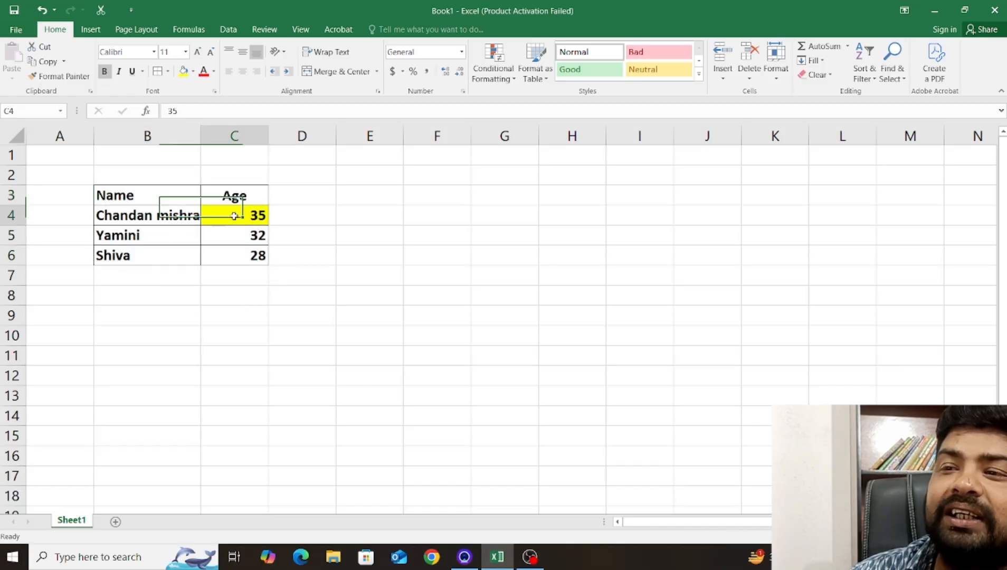
Set the border line style to a thicker solid line and apply it to all borders of the table B3:C6.
left_click_drag(131, 191, 232, 252)
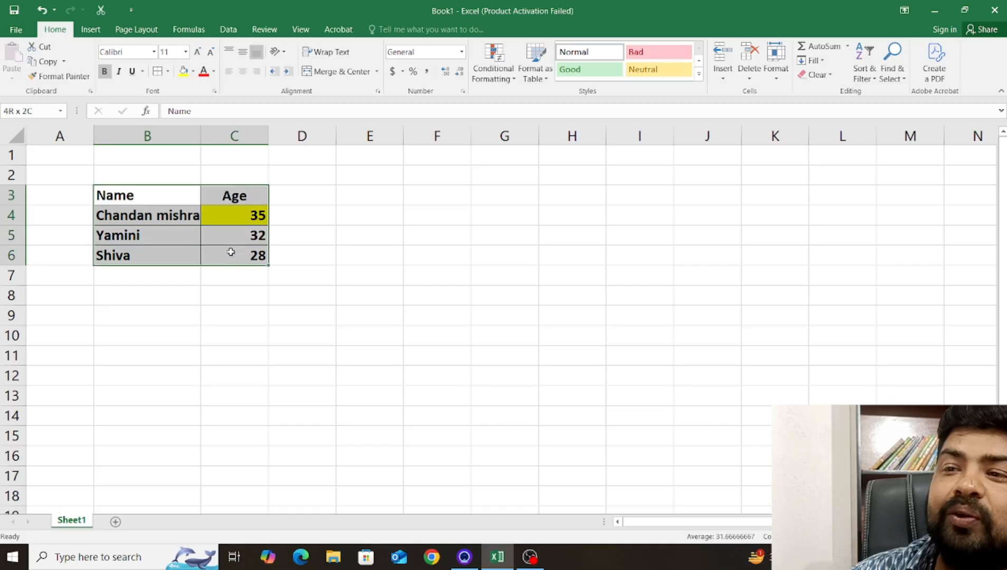
left_click(167, 71)
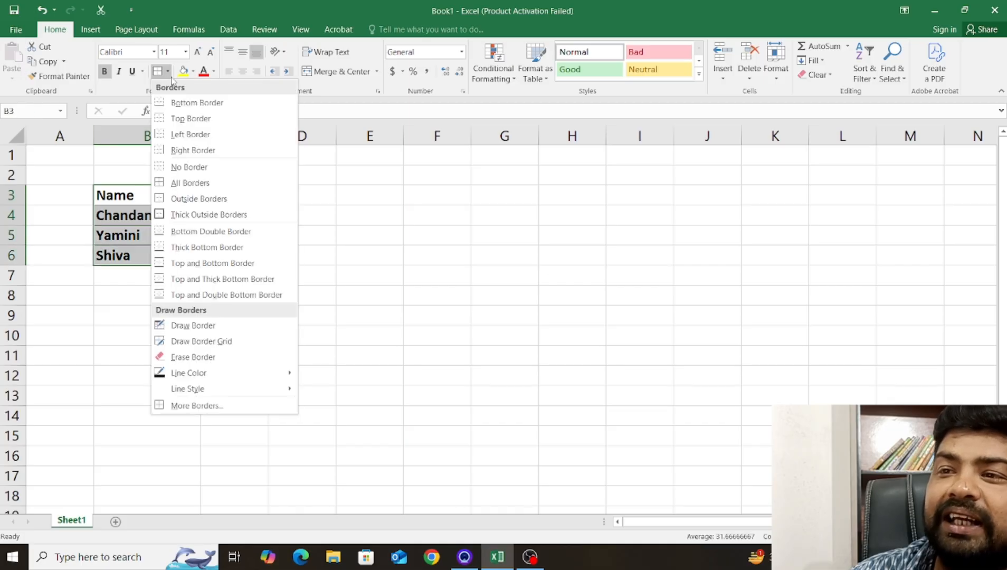
mouse_move(232, 378)
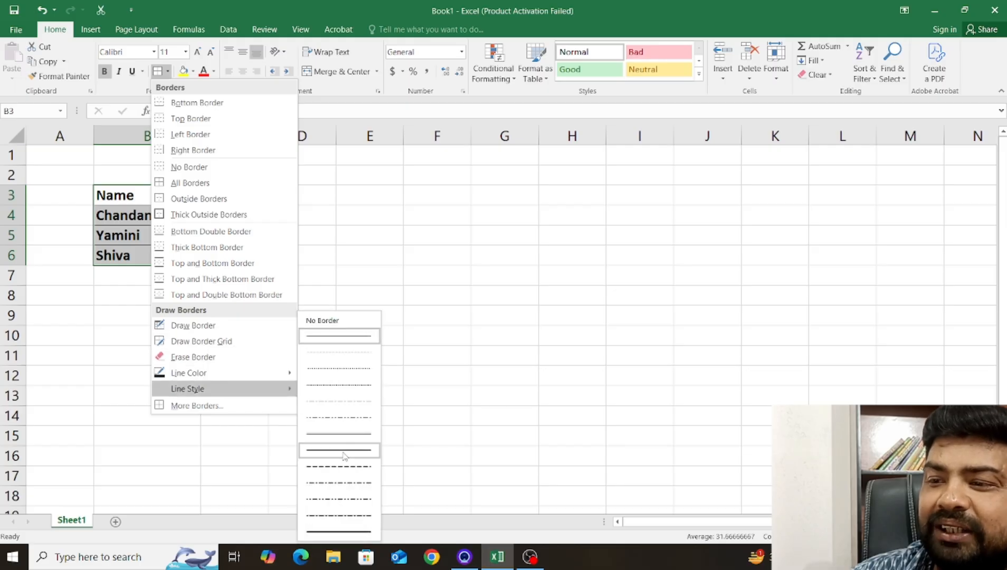
left_click(343, 454)
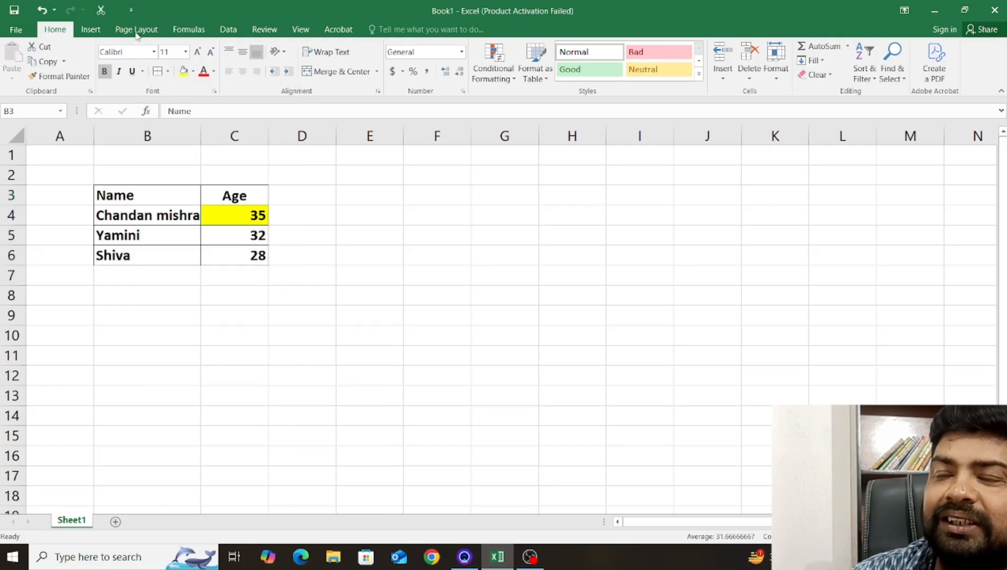
left_click(165, 73)
left_click(318, 189)
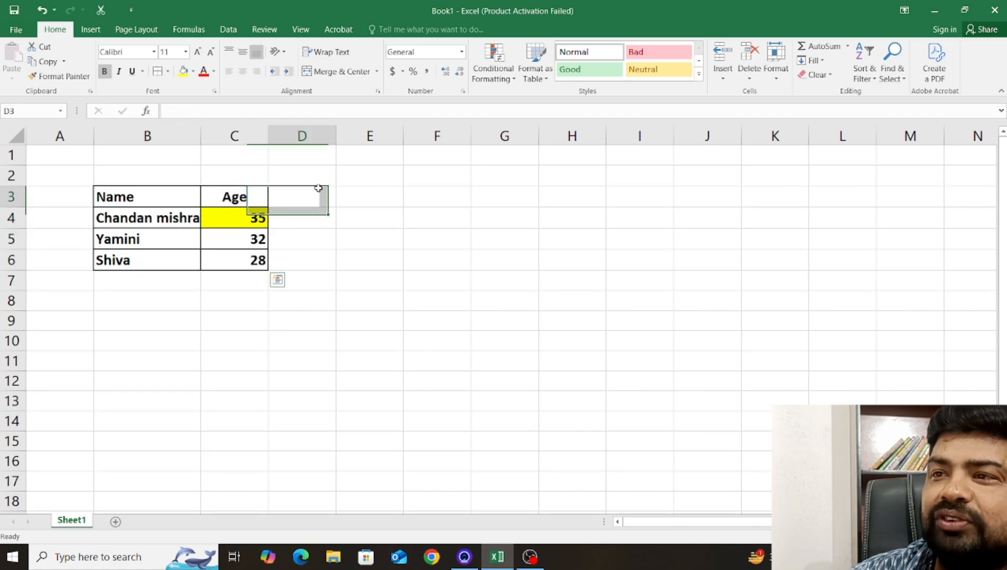
left_click(370, 299)
left_click(141, 197)
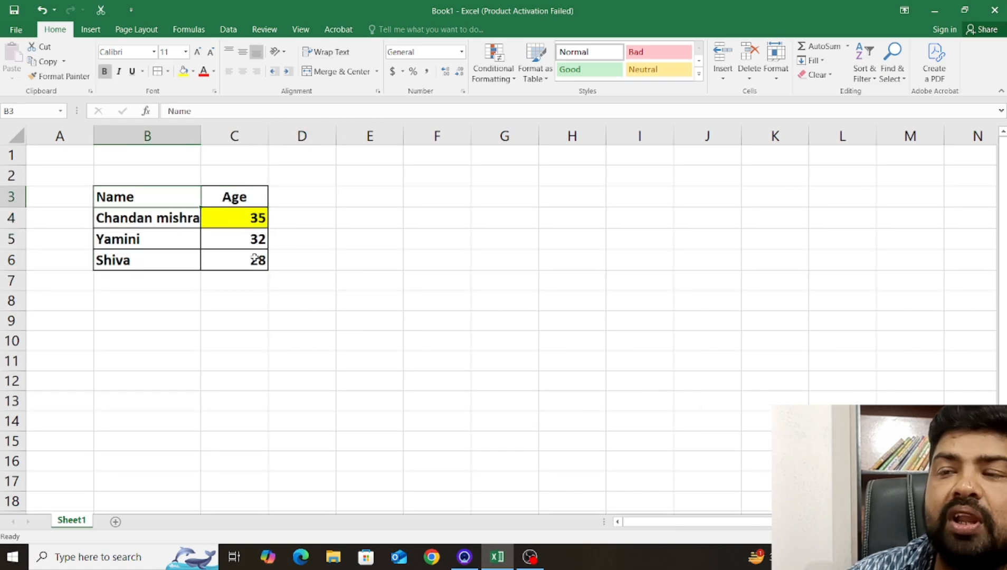
left_click(171, 284)
left_click(151, 200)
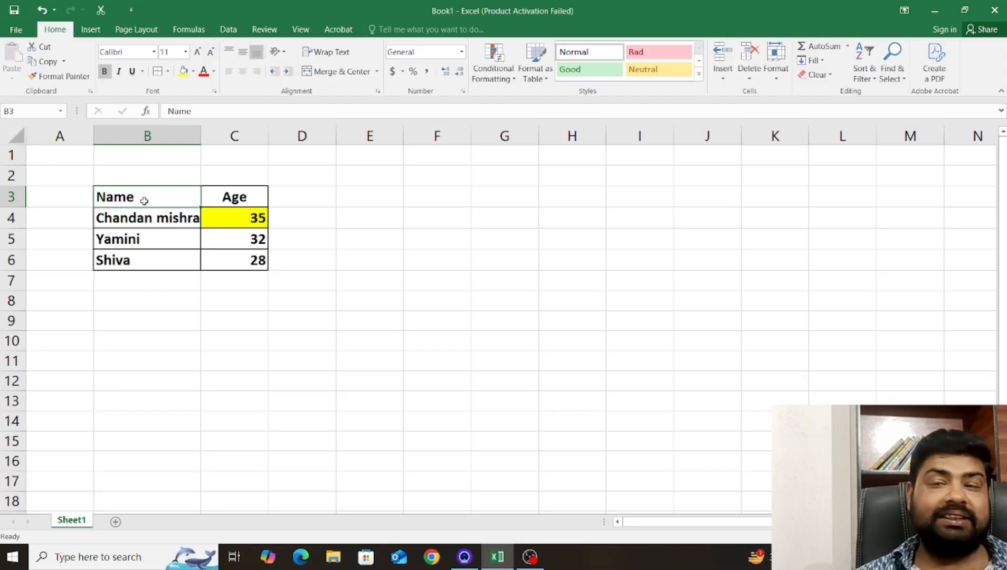
Delete the contents of B3:C6 while keeping its borders and fill, and undo the deletion.
left_click_drag(144, 200, 229, 257)
key("Delete")
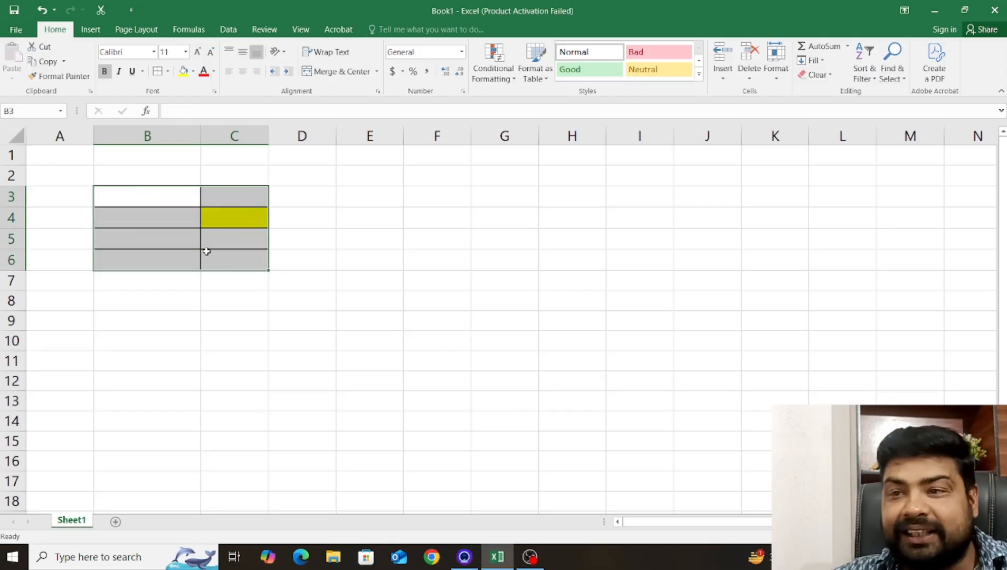
left_click(242, 323)
left_click_drag(121, 190, 265, 257)
left_click(338, 254)
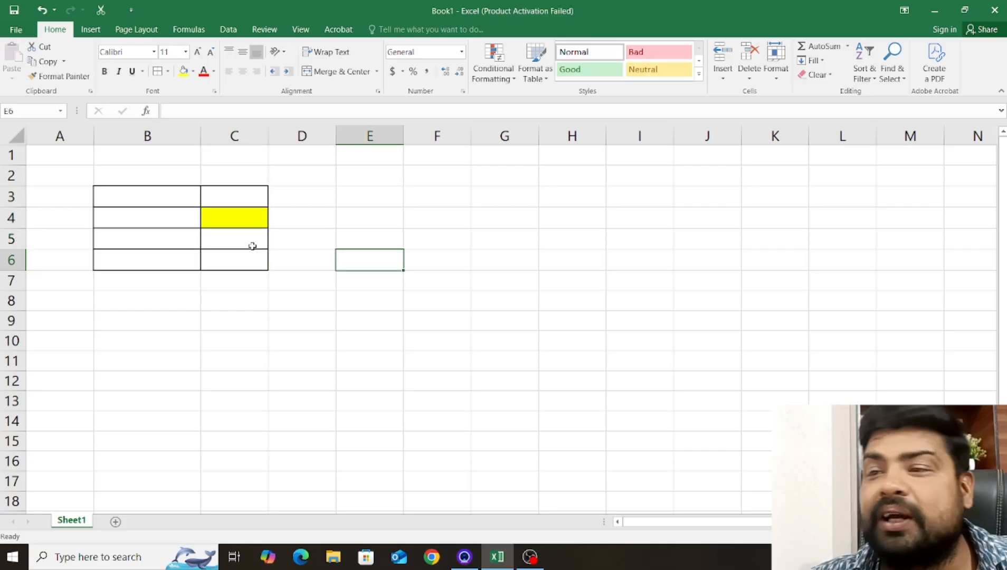
key("ctrl+z")
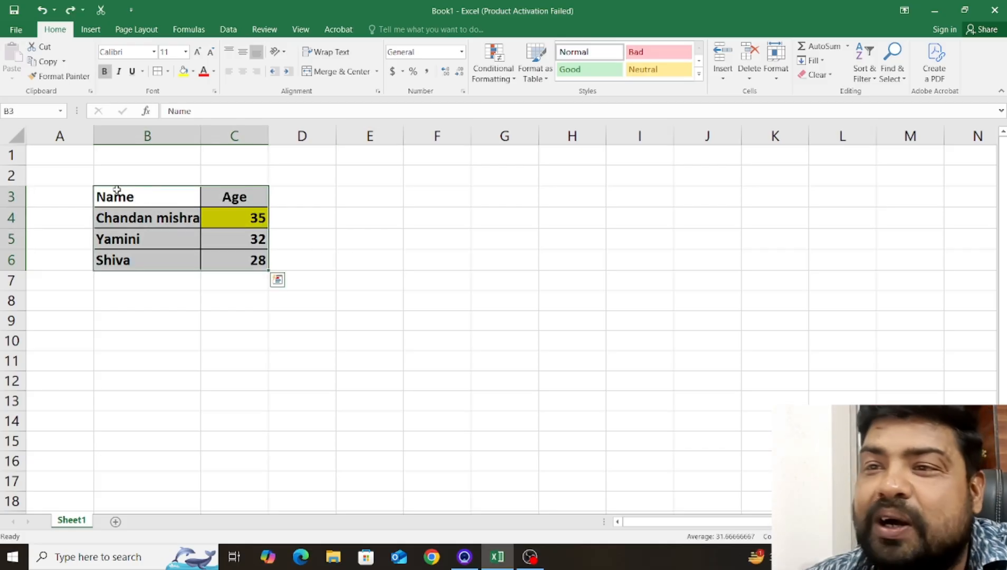
Remove only the data from the table B3:C6 using the Clear Contents option.
left_click_drag(117, 196, 260, 262)
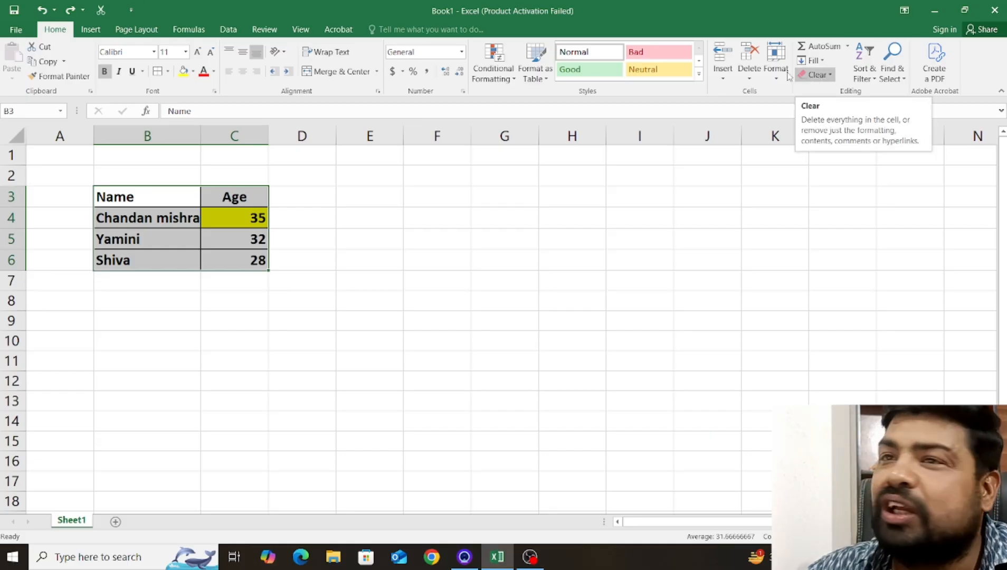
left_click(825, 78)
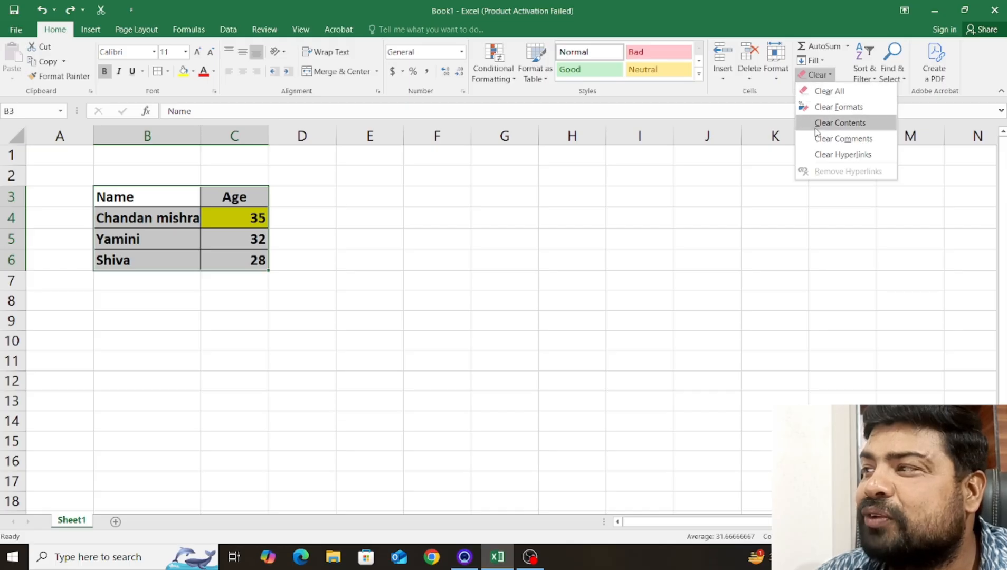
left_click(864, 124)
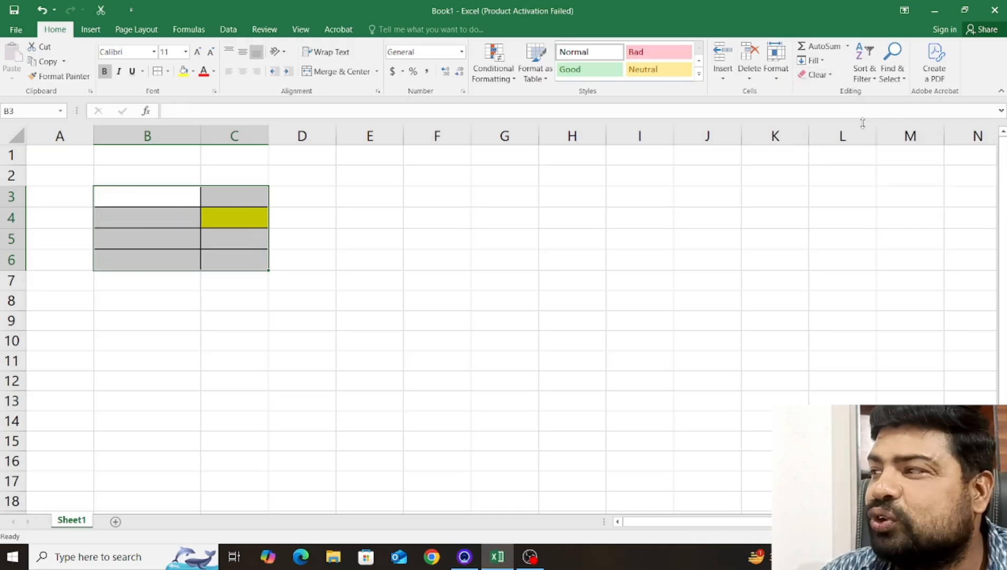
Apply Clear Formats to the emptied range B3:C6, and undo both the format and contents clearing.
left_click(815, 75)
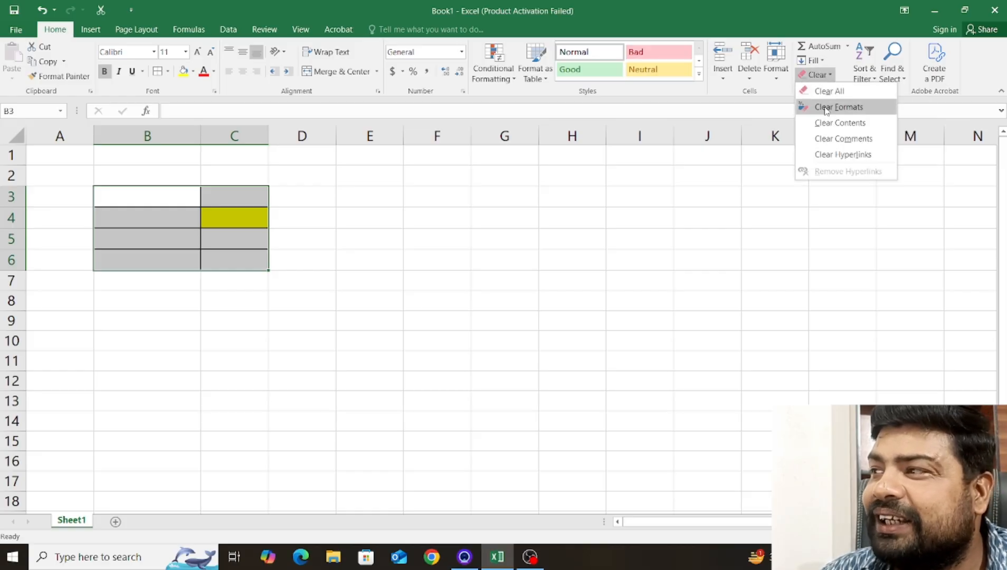
left_click(826, 108)
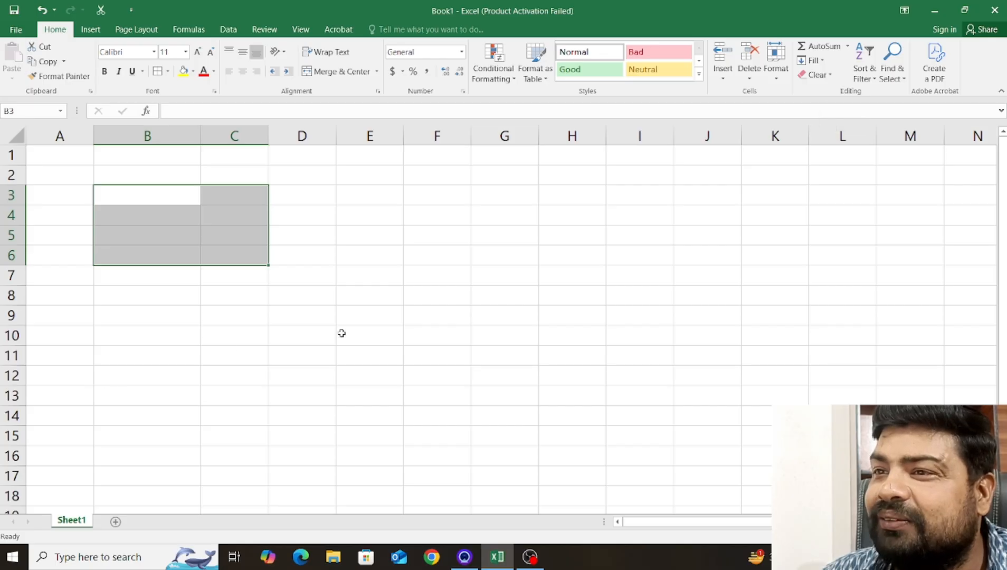
left_click(425, 336)
left_click(152, 196)
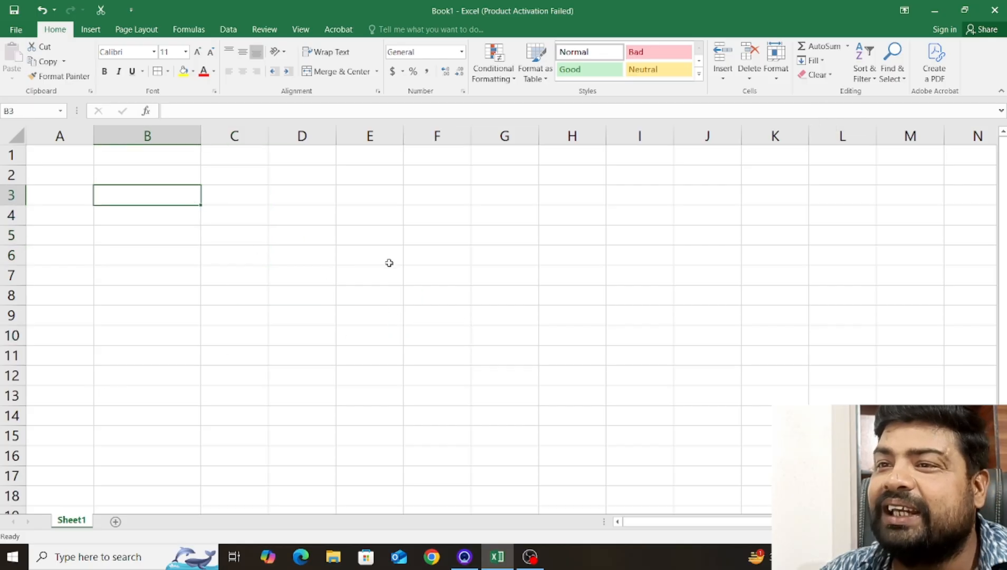
key("ctrl+z")
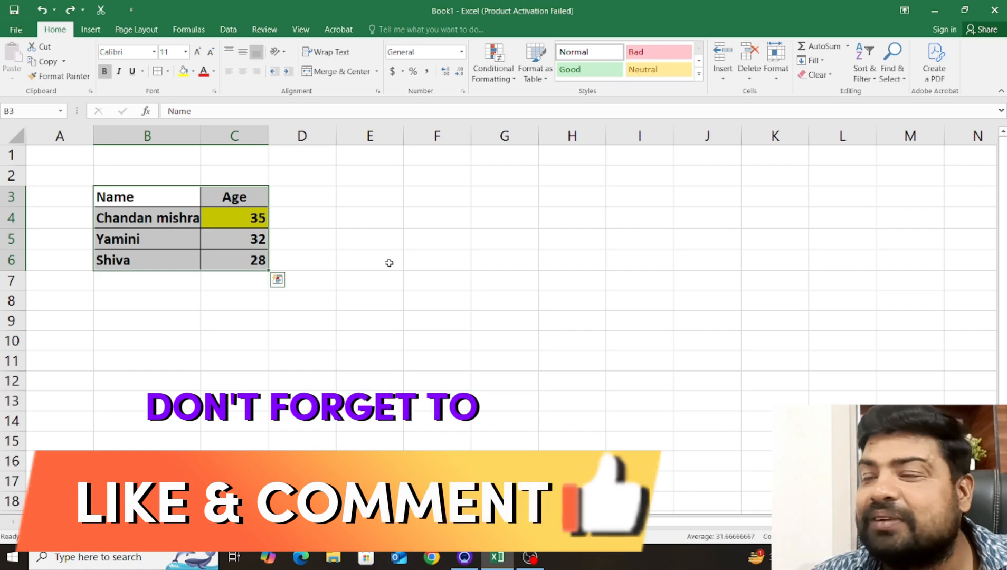
Remove the data and formatting from B3:C6 together with Clear All, check the blank range, and undo the clearing.
left_click(815, 75)
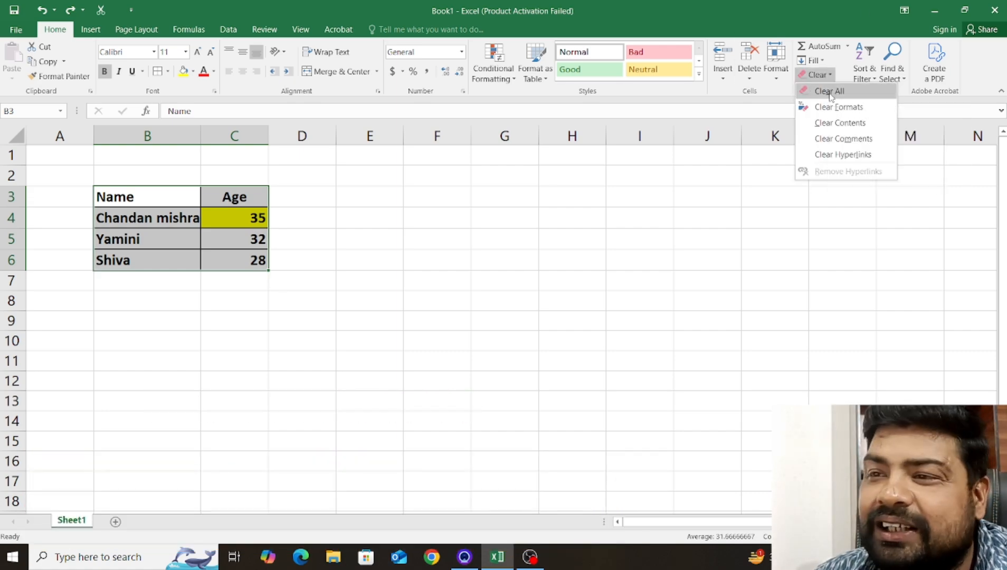
left_click(830, 93)
left_click(366, 324)
left_click(81, 211)
left_click_drag(129, 193, 474, 344)
left_click(474, 344)
left_click_drag(128, 191, 524, 337)
left_click(507, 336)
left_click_drag(108, 195, 292, 351)
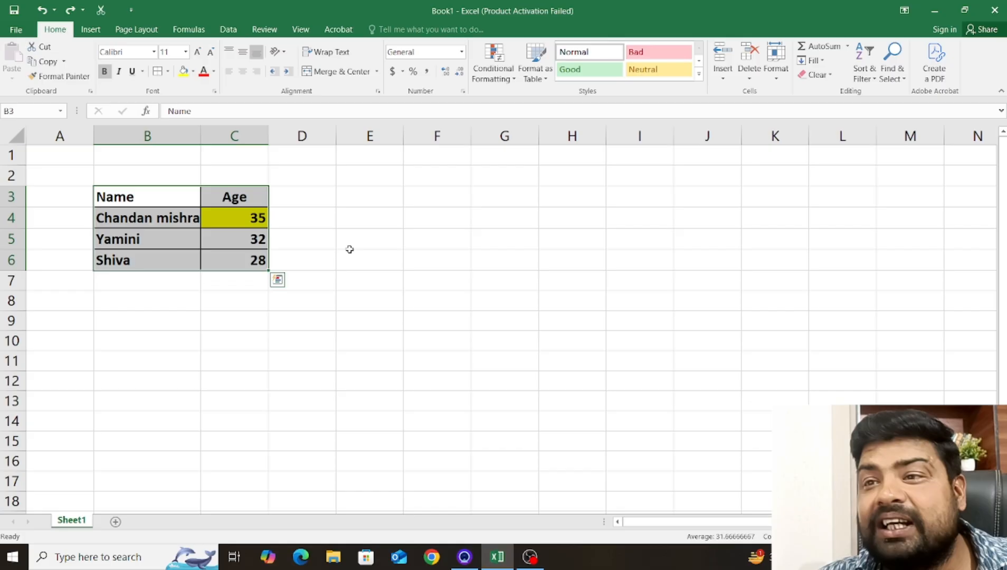
left_click(340, 238)
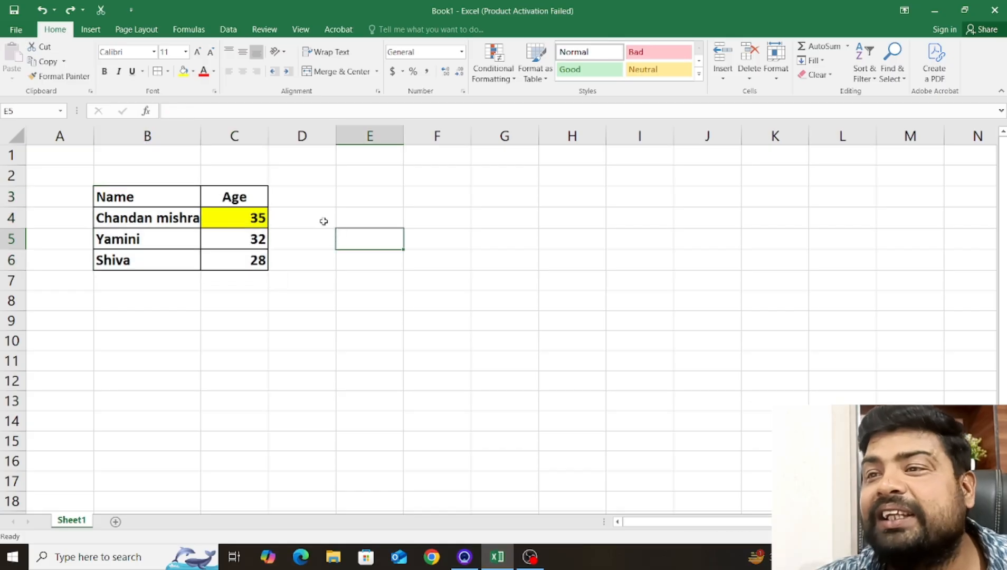
Enter 38 in cell E4, outside the table.
left_click(381, 220)
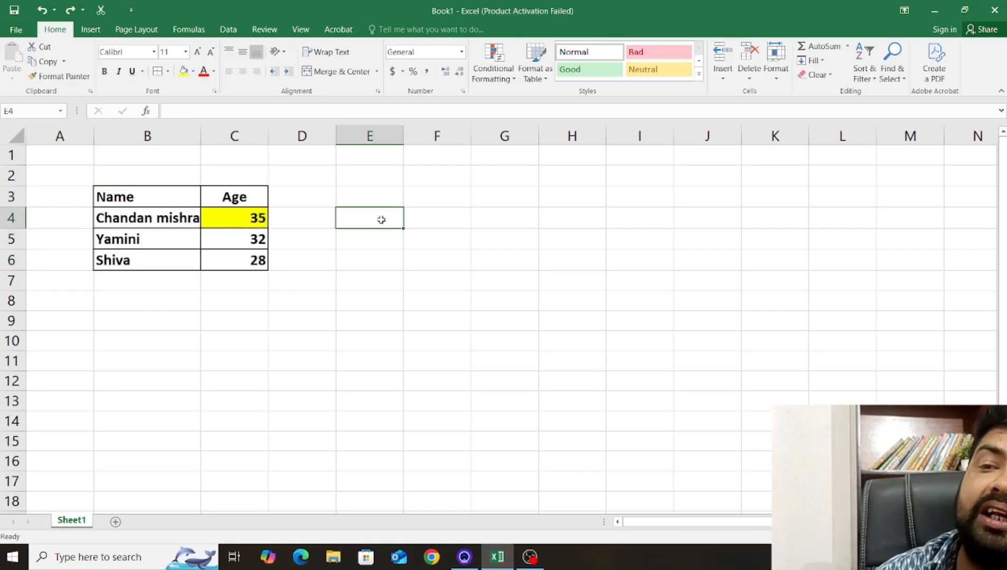
type("38")
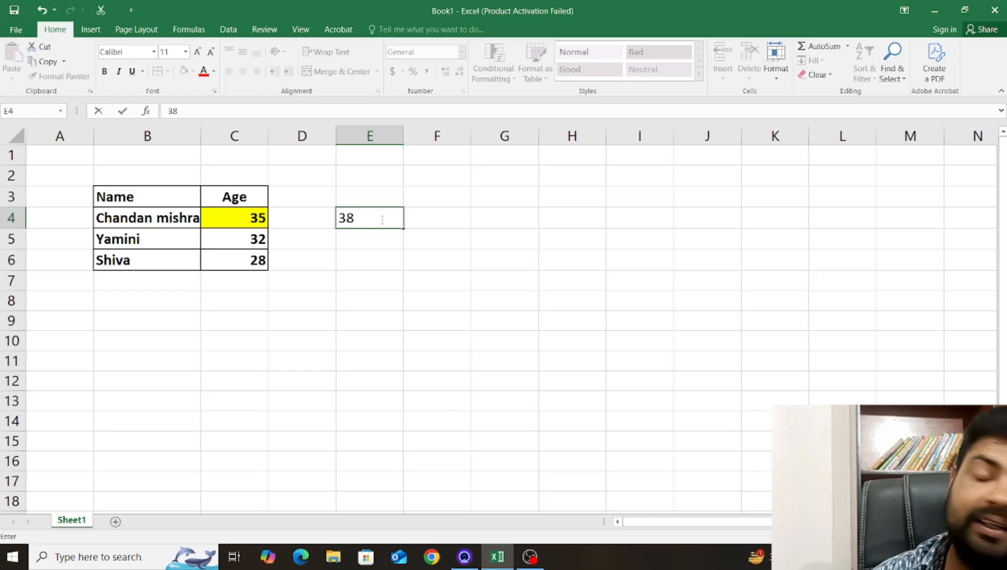
key("BackSpace")
key("BackSpace")
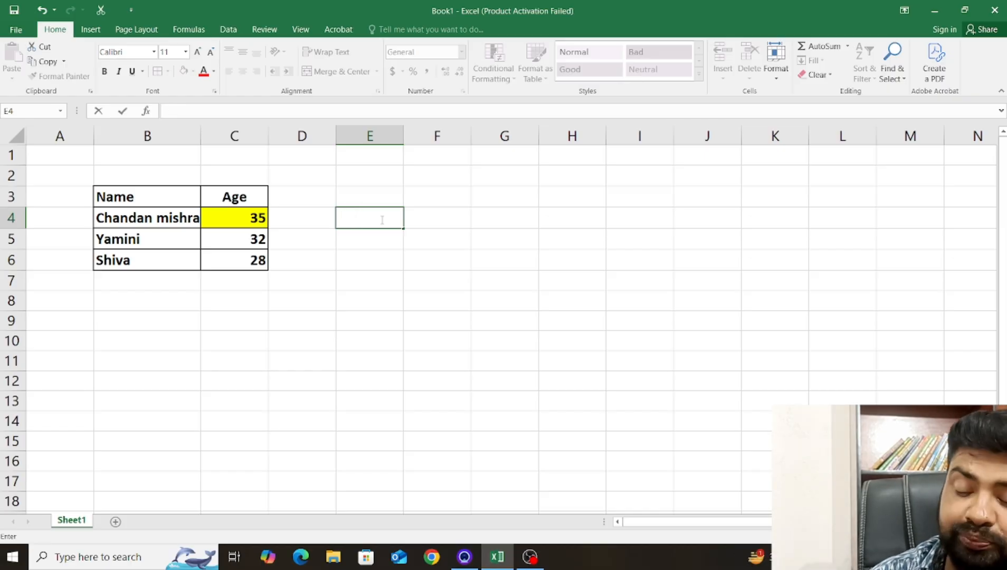
type("38")
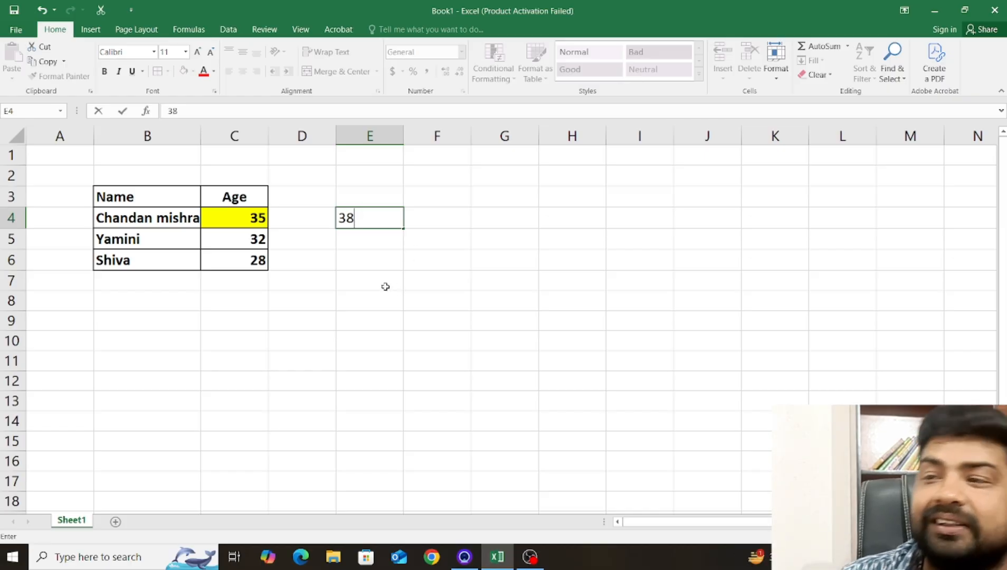
left_click(384, 285)
left_click(382, 224)
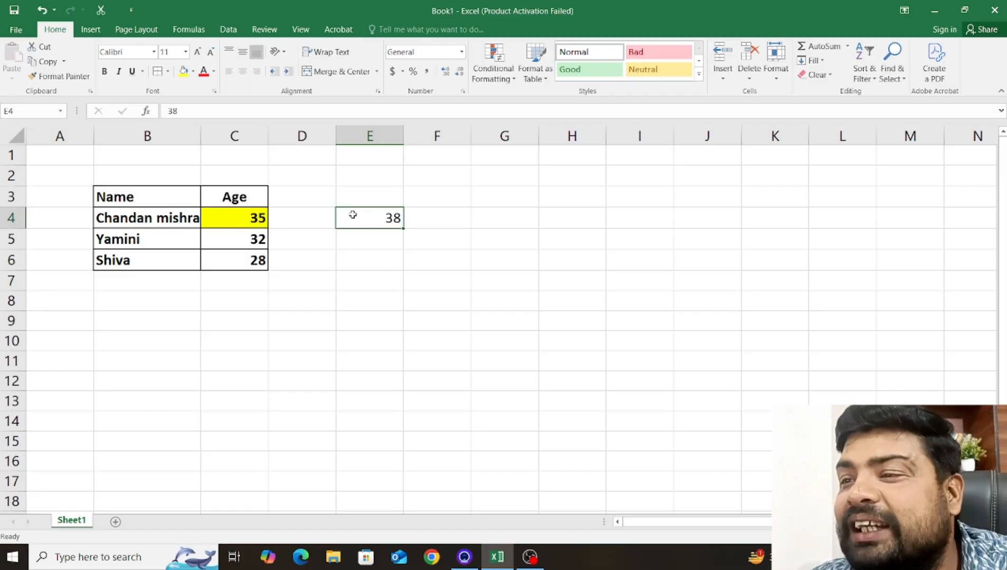
left_click(379, 257)
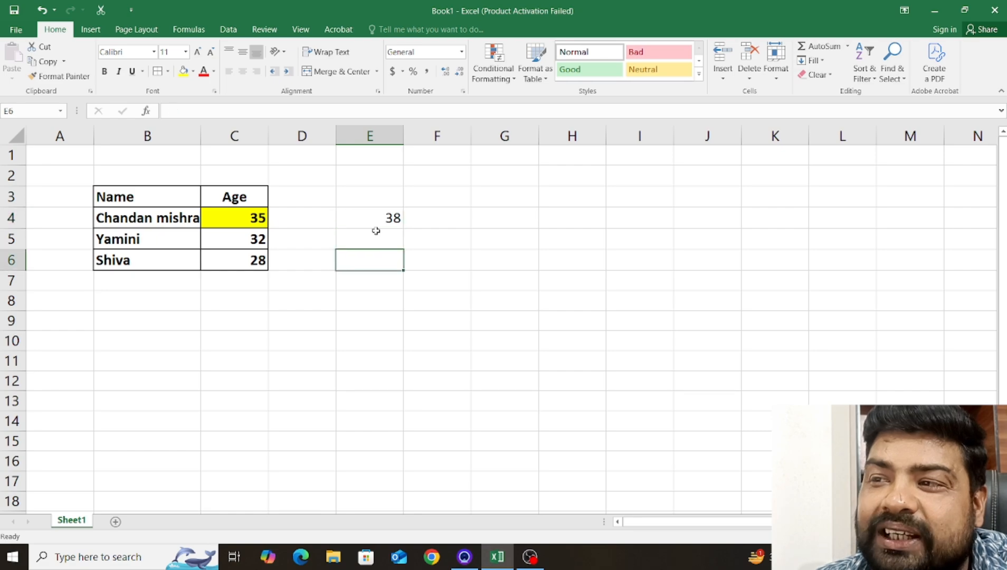
left_click(376, 219)
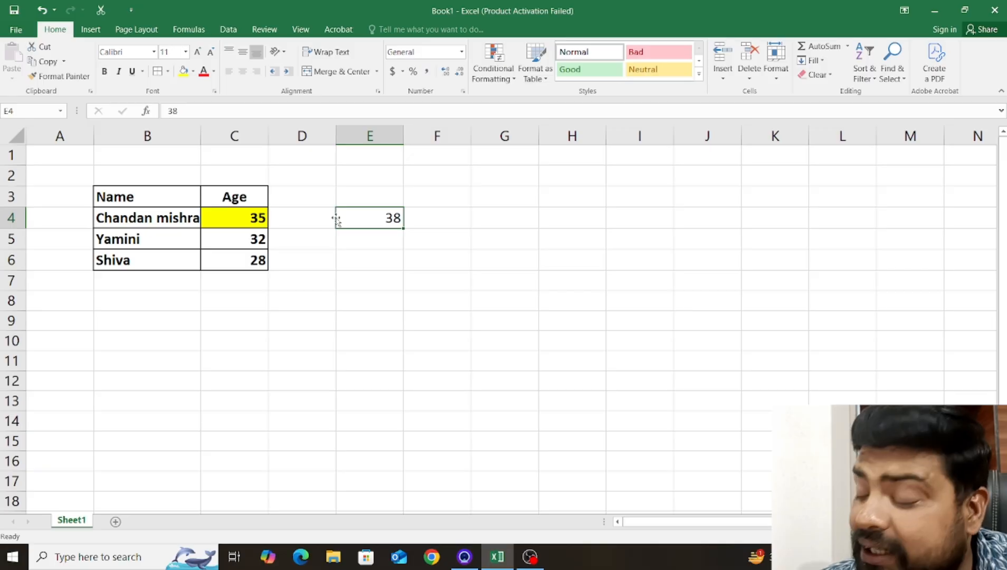
Move the value from E4 onto C4, replacing the existing data there, and undo the move.
left_click_drag(336, 219, 260, 221)
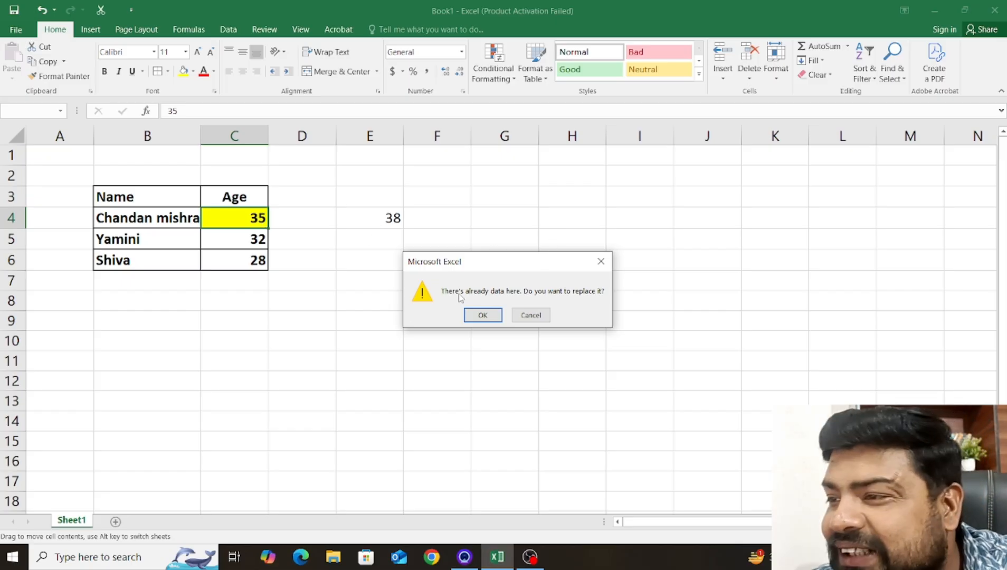
left_click(490, 316)
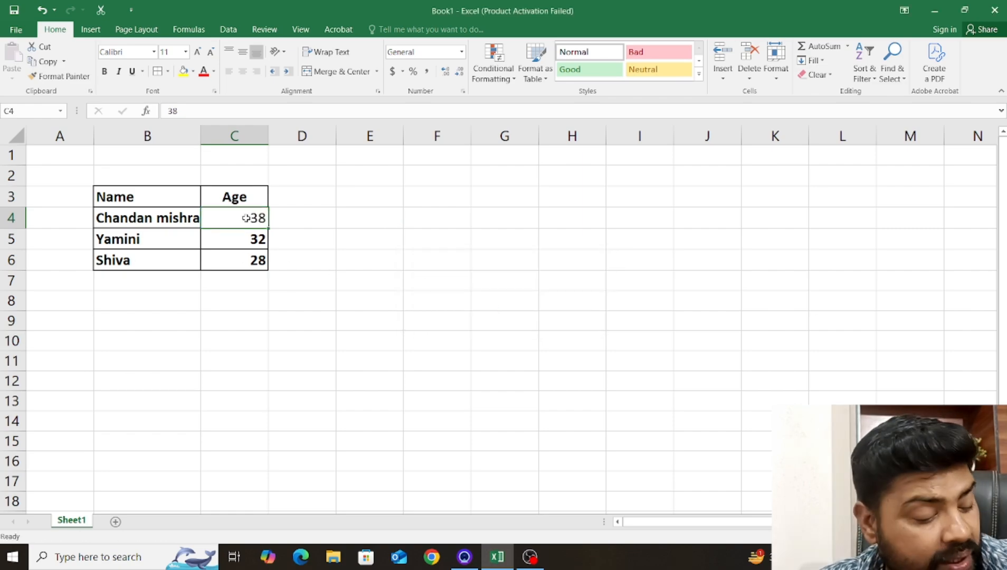
key("ctrl+z")
left_click(306, 221)
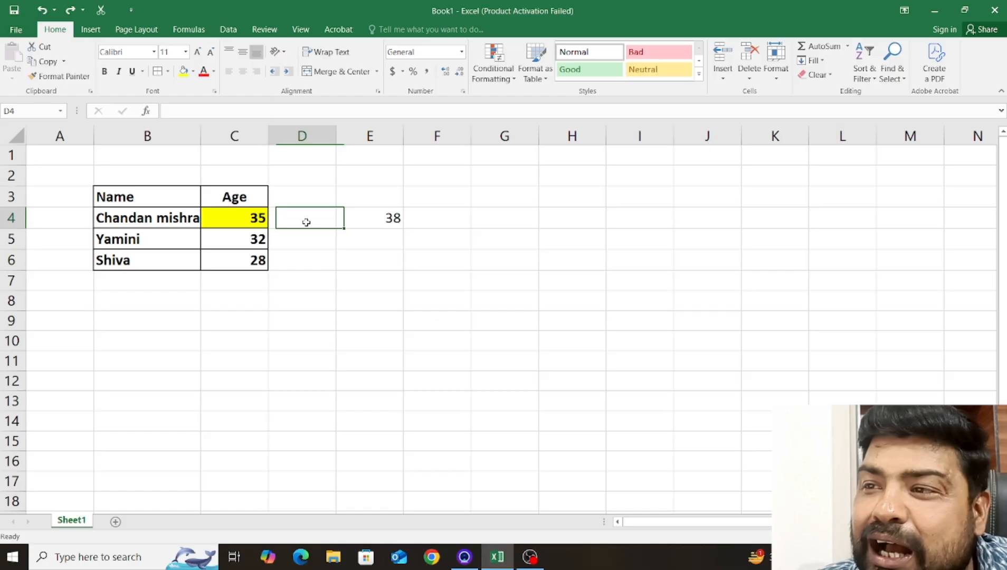
Clear the value in E4, and enter a person's first name in E4 with the age 38 in F4.
left_click(432, 242)
left_click(393, 219)
key("Delete")
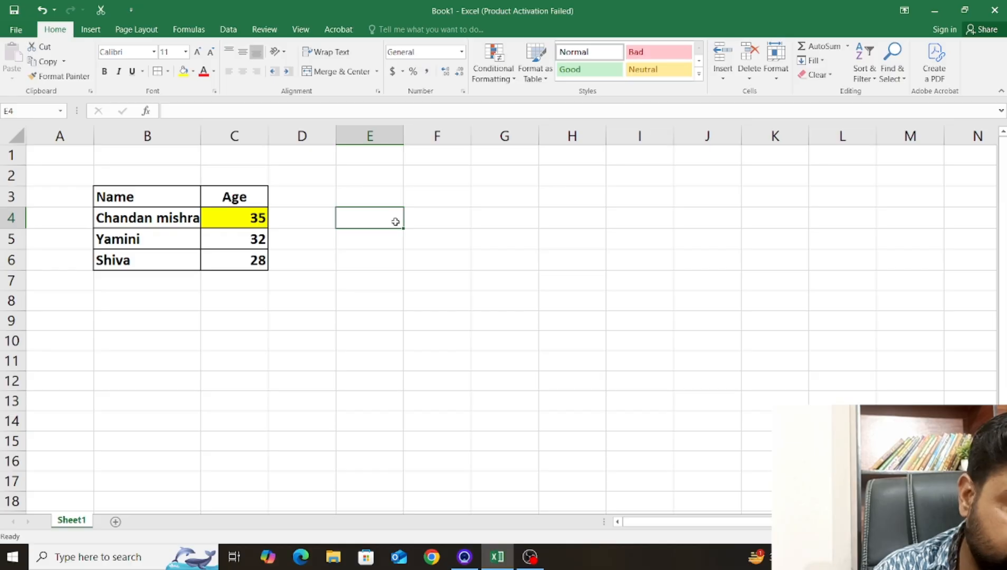
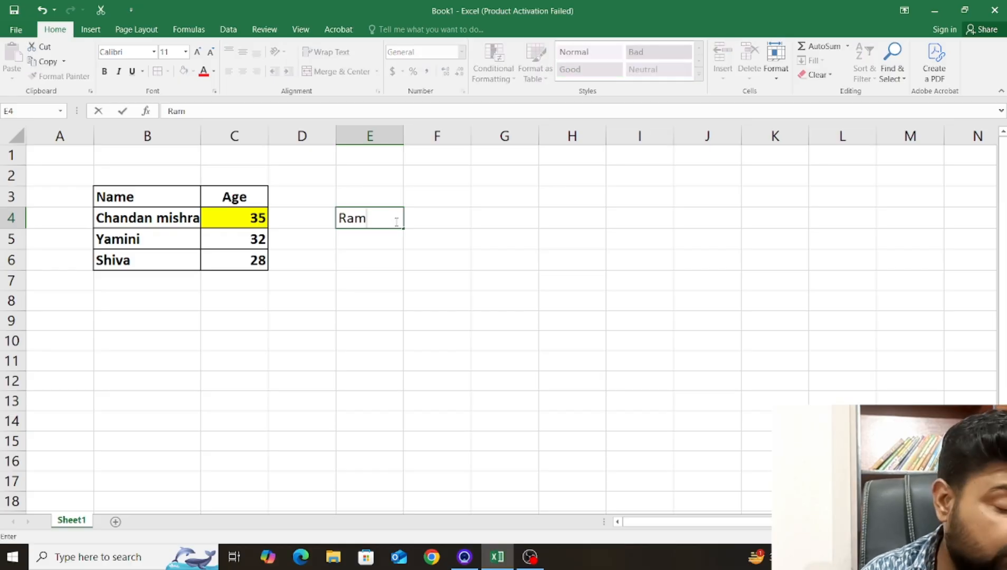
key("Tab")
type("38")
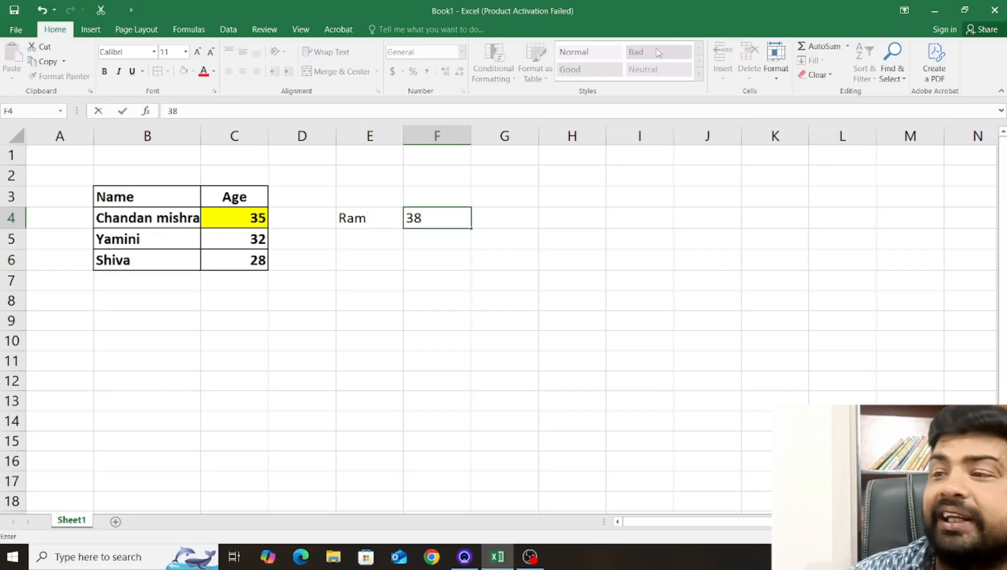
left_click(427, 261)
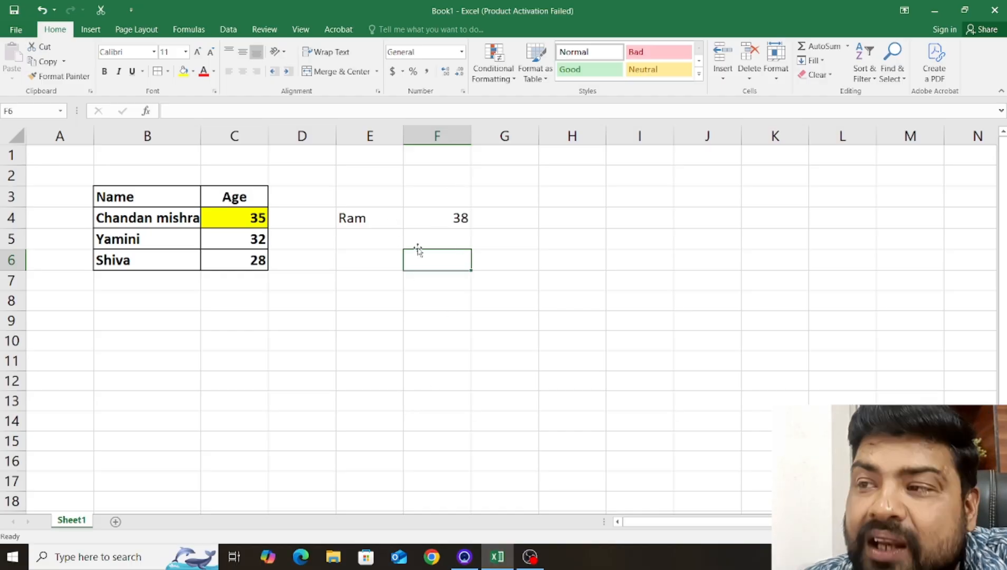
left_click(442, 219)
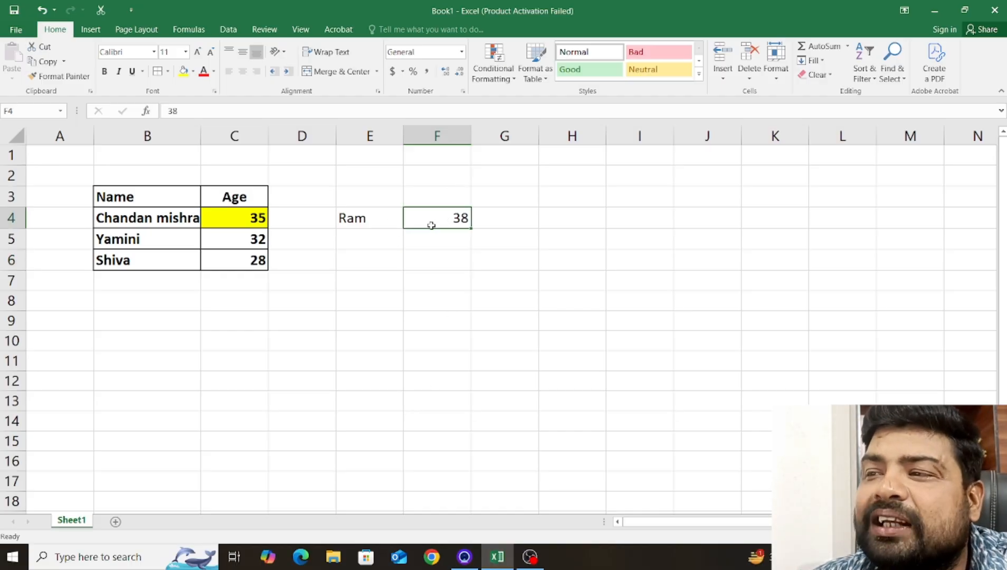
left_click(457, 317)
left_click(430, 220)
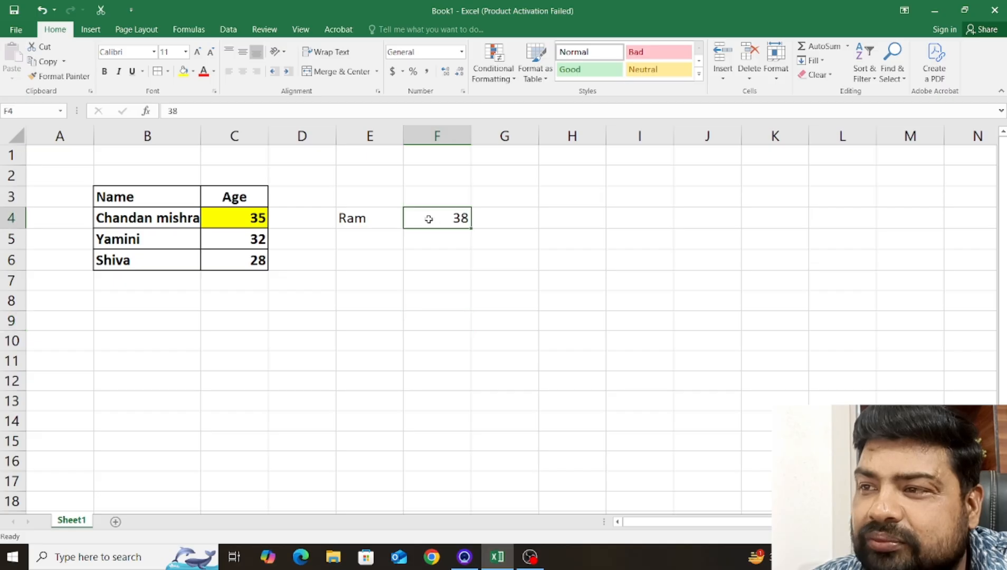
left_click_drag(416, 218, 403, 220)
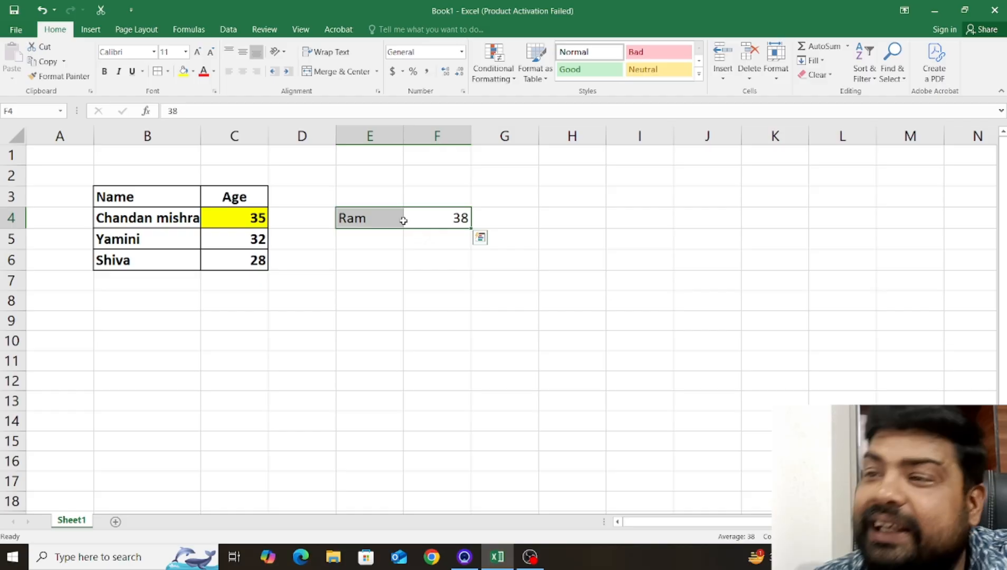
left_click(160, 215)
left_click(257, 222)
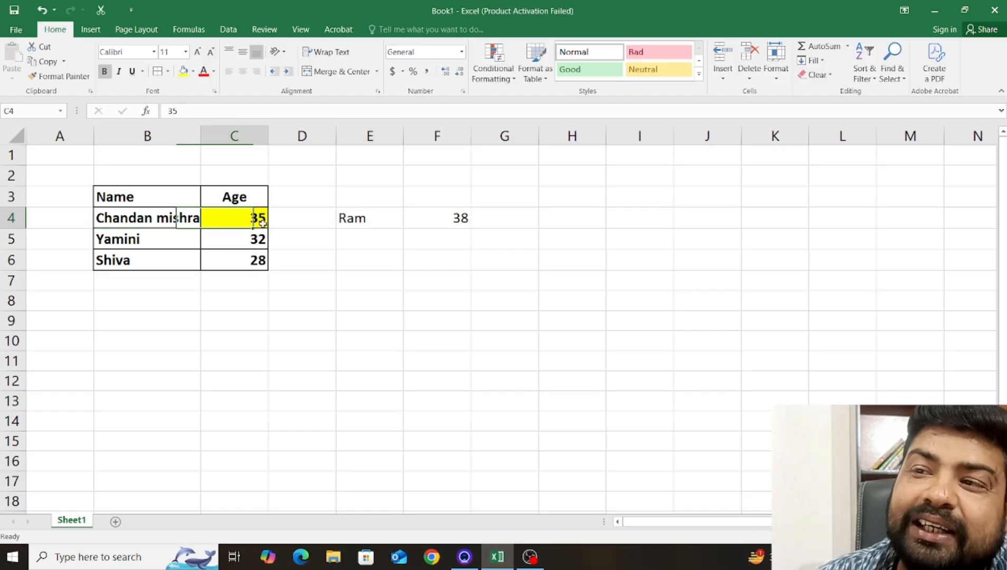
left_click(169, 237)
left_click(257, 218)
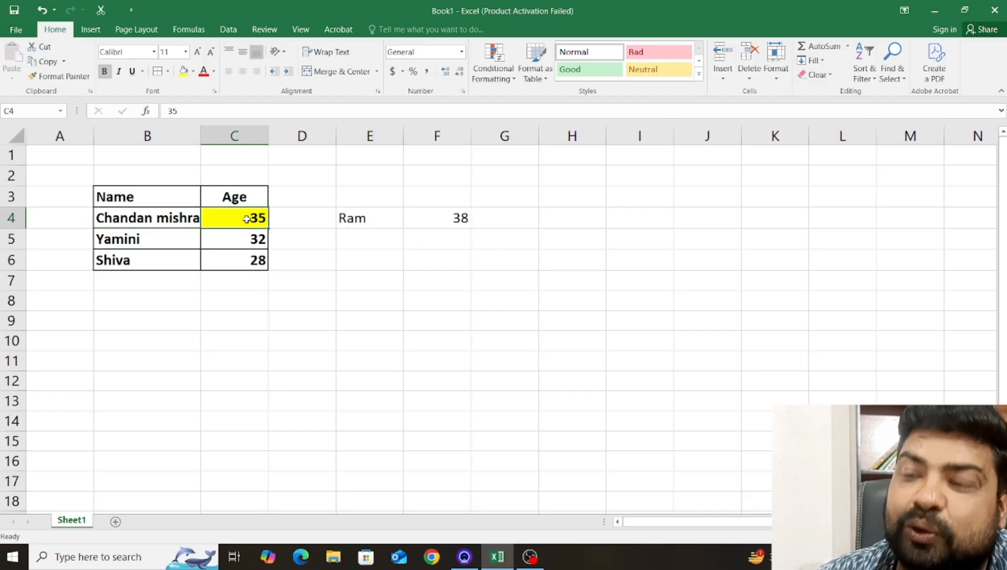
left_click(185, 235)
left_click(257, 216)
left_click(168, 216)
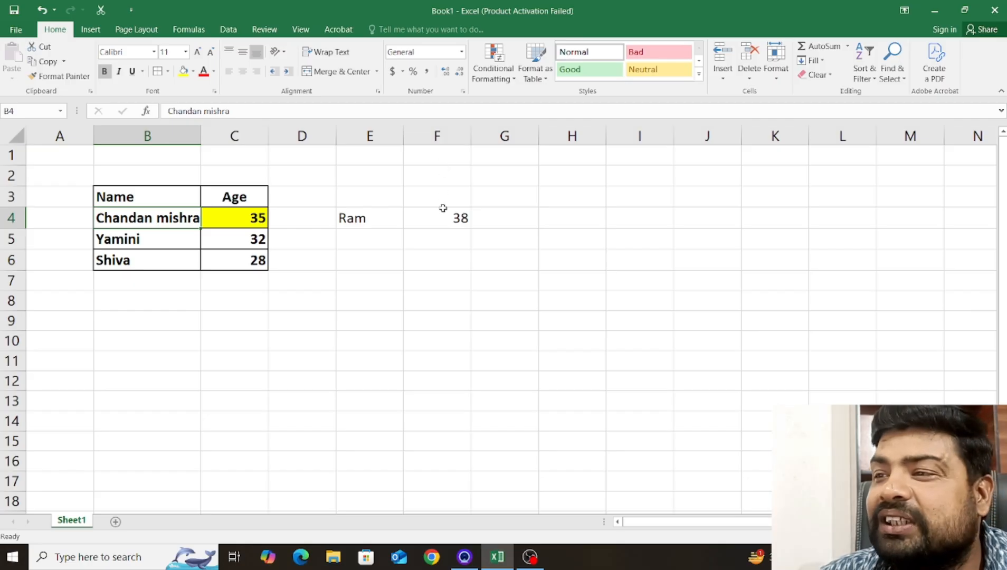
left_click_drag(450, 219, 384, 220)
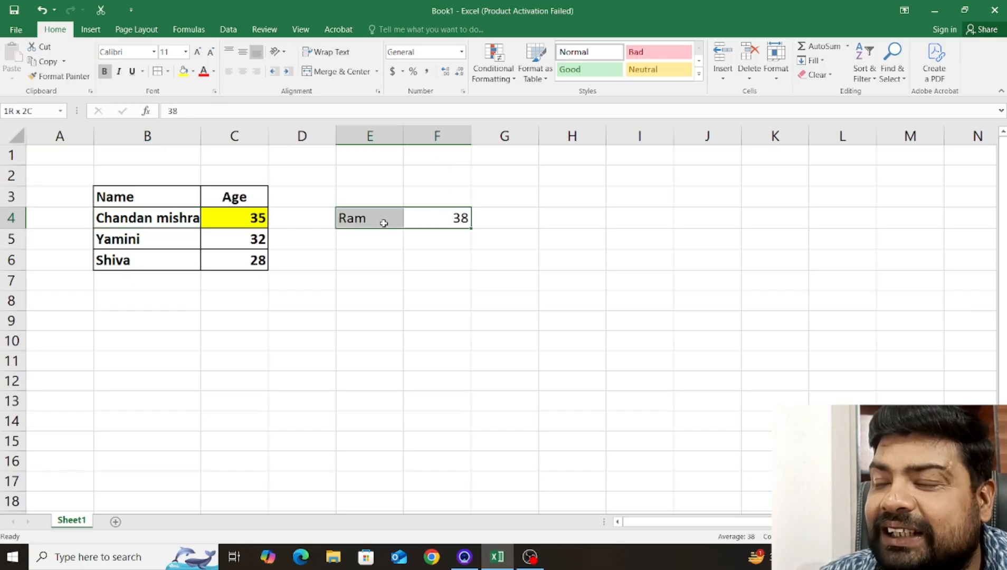
Enter a second person's name in E5 and the age 35 in F5.
left_click(400, 239)
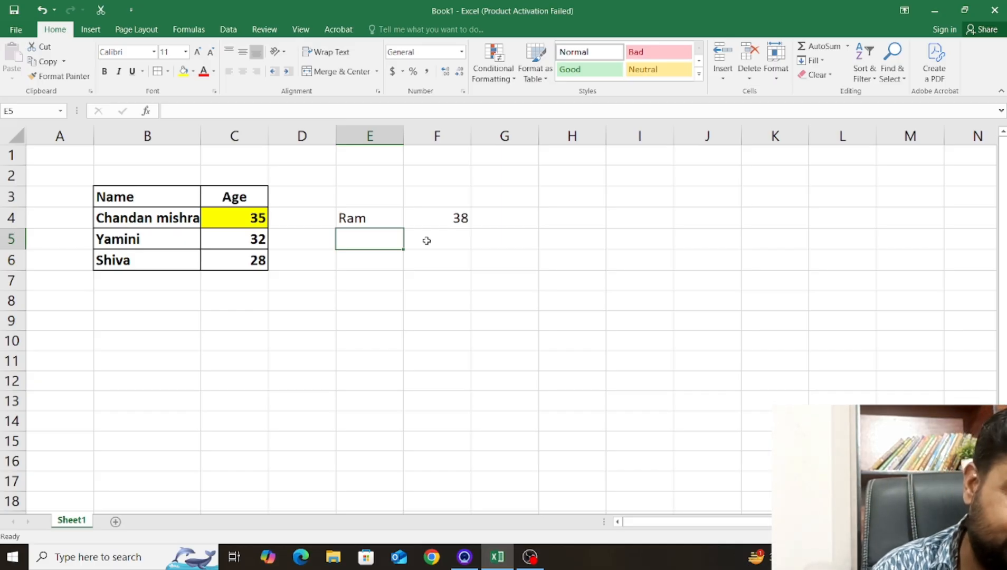
type("Gautam")
key("Tab")
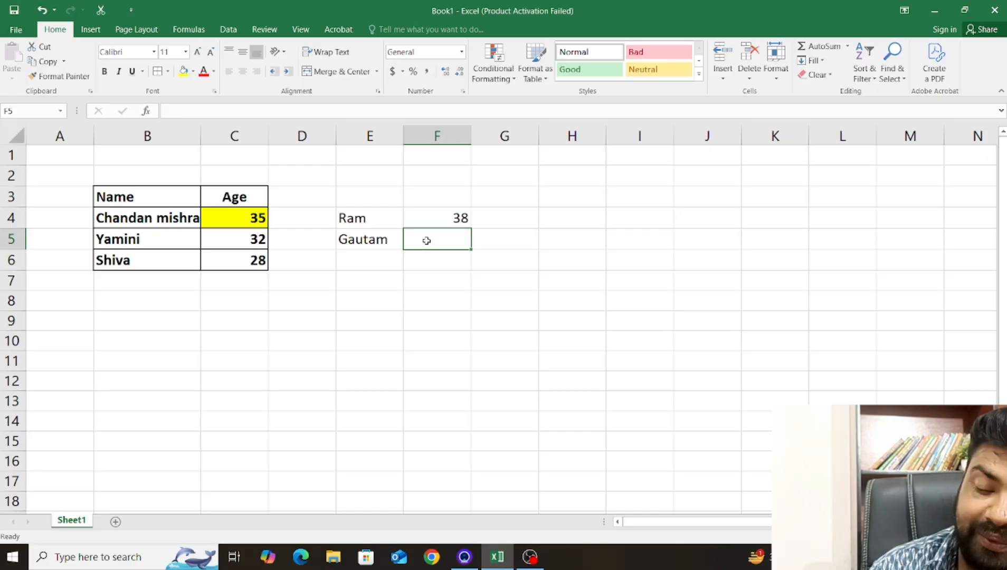
type("35")
key("Return")
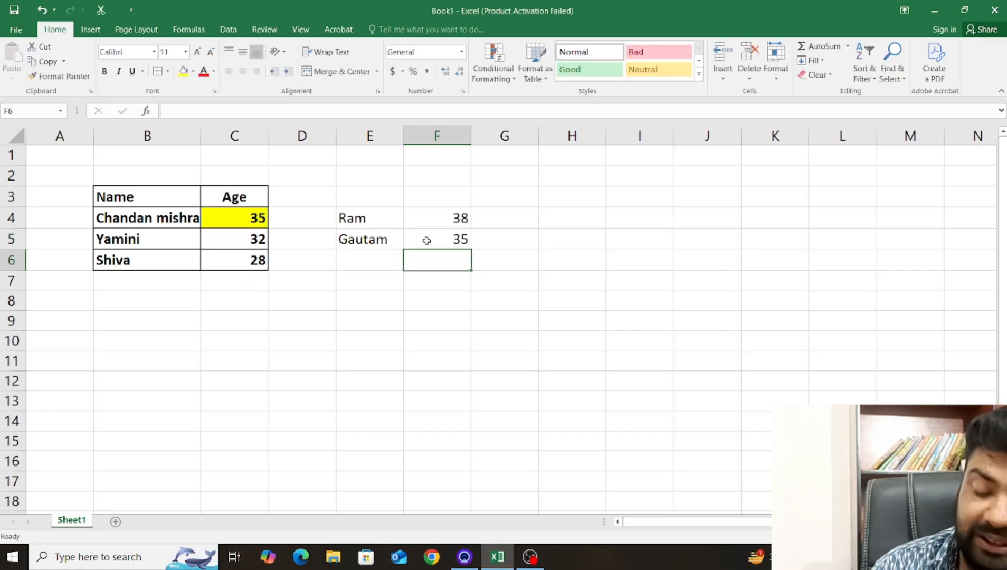
Enter a third person's name in E6 and the age 62 in F6.
key("Left")
type("Ra")
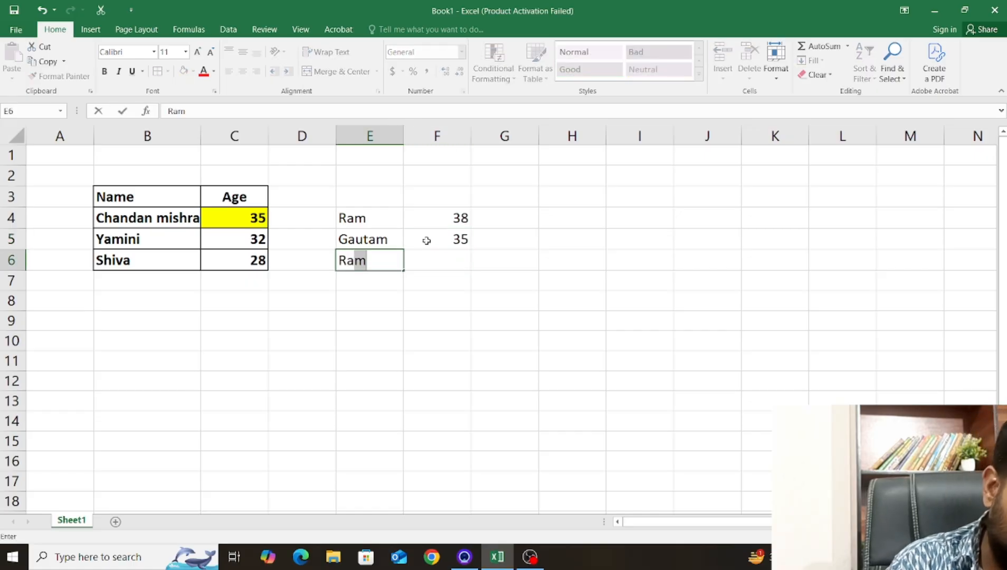
type("ghu")
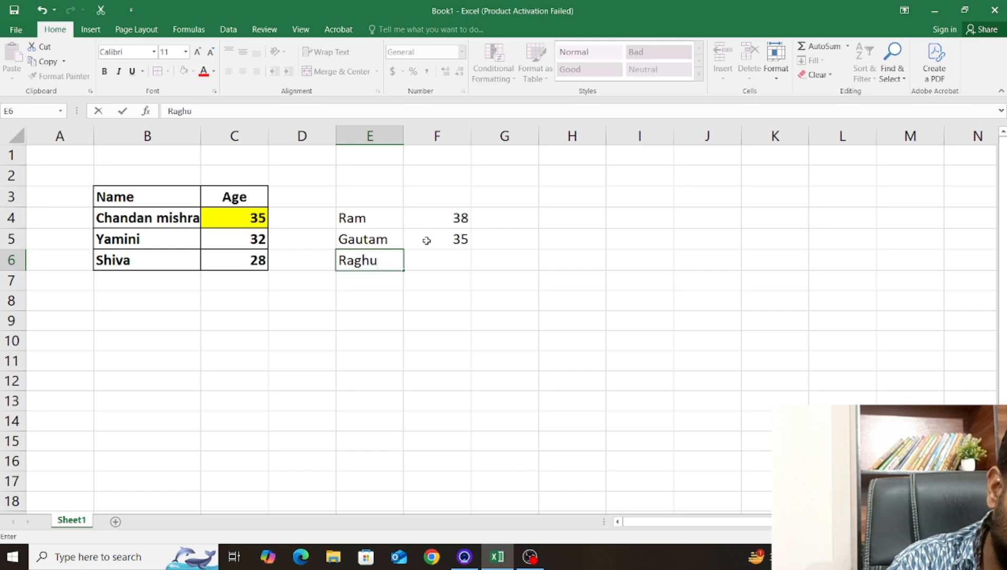
type("var")
key("Tab")
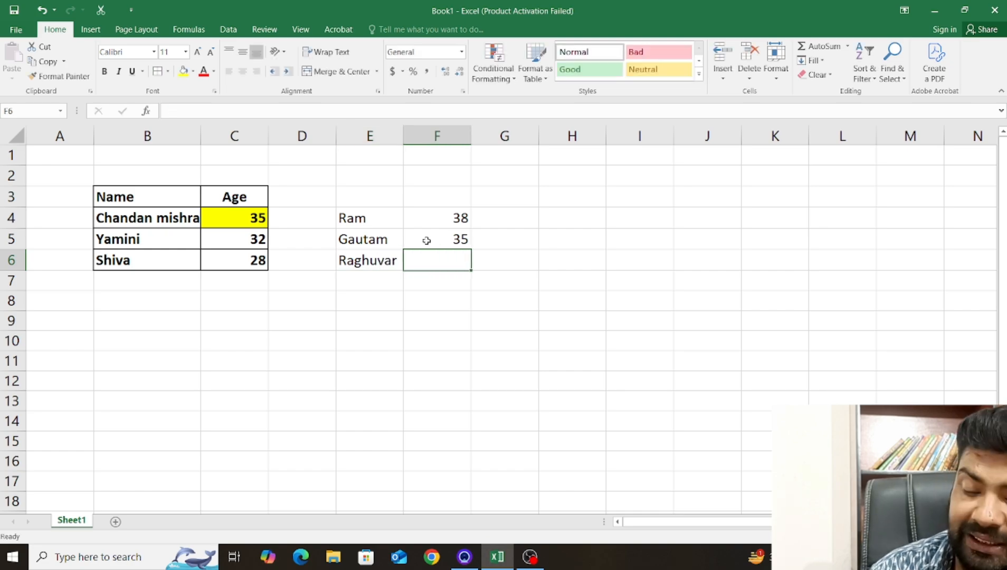
type("62")
left_click(469, 296)
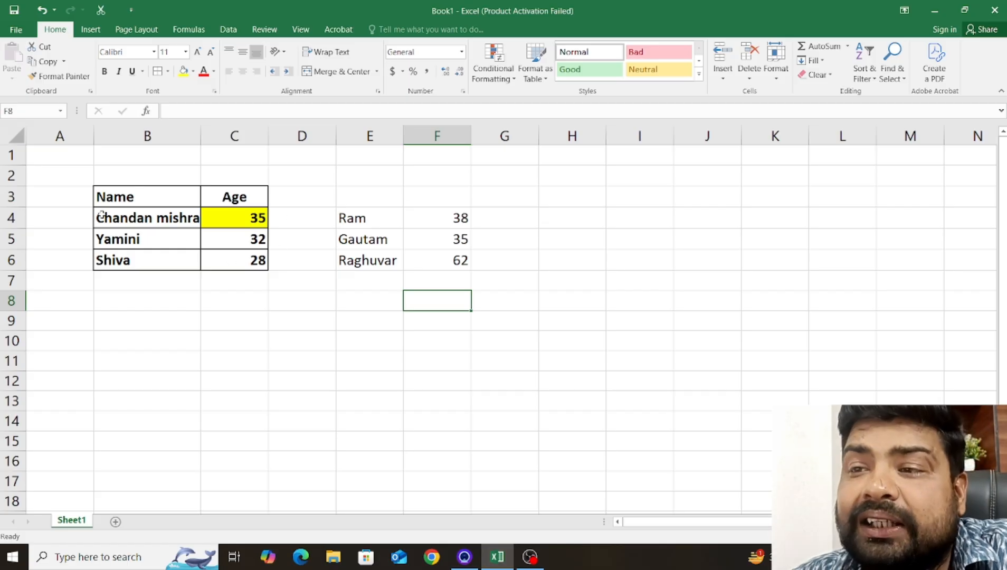
Move the range E4:F6 onto B4:C6, replacing the existing names and ages in the table.
left_click(434, 261)
left_click_drag(434, 261, 373, 221)
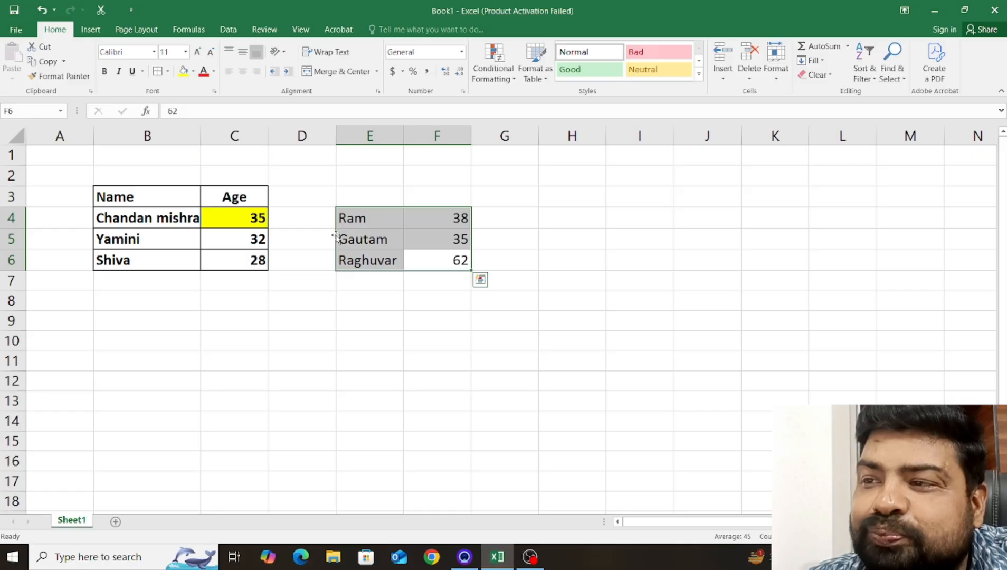
left_click_drag(336, 237, 169, 244)
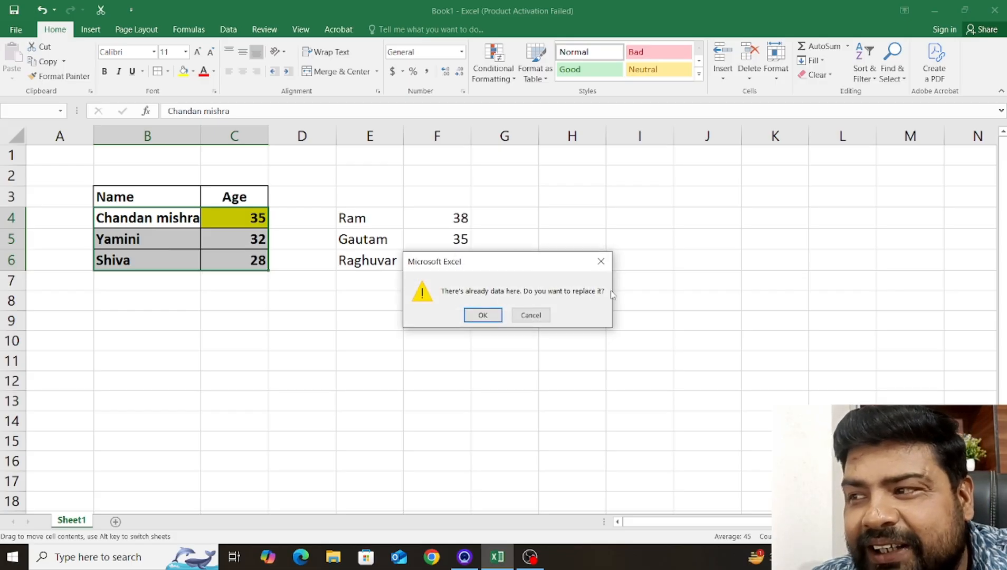
left_click(483, 315)
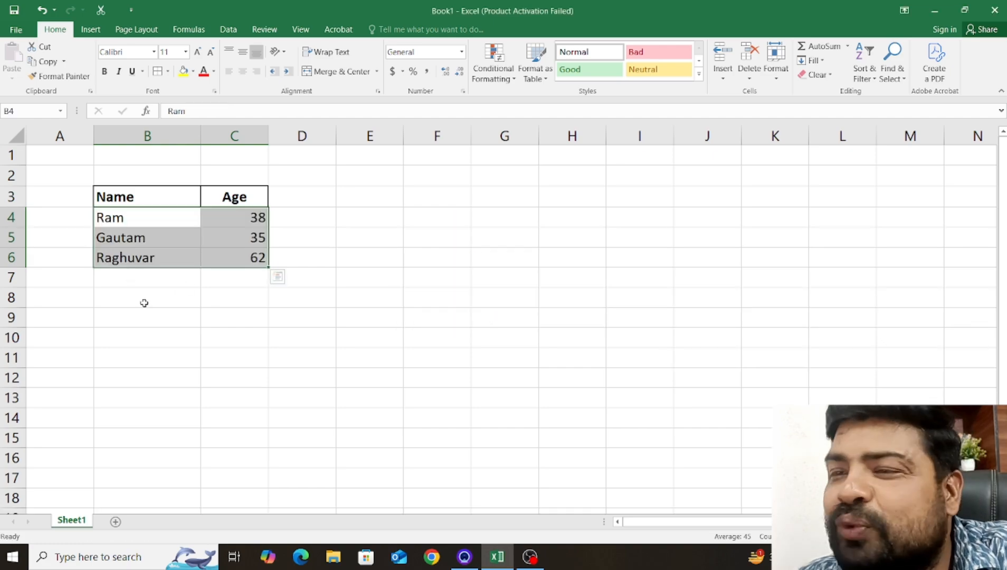
left_click(157, 280)
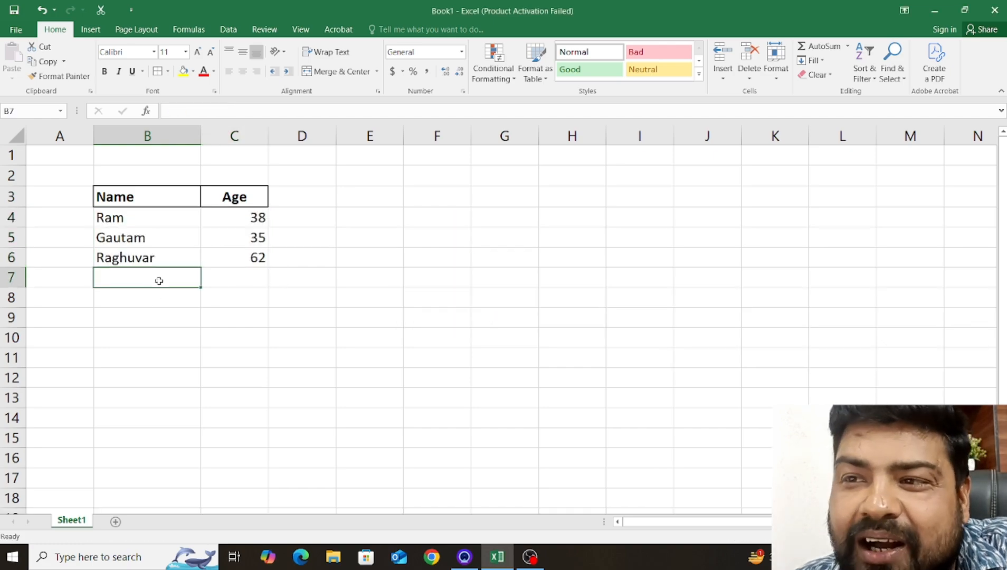
left_click(150, 229)
left_click(154, 216)
left_click(184, 284)
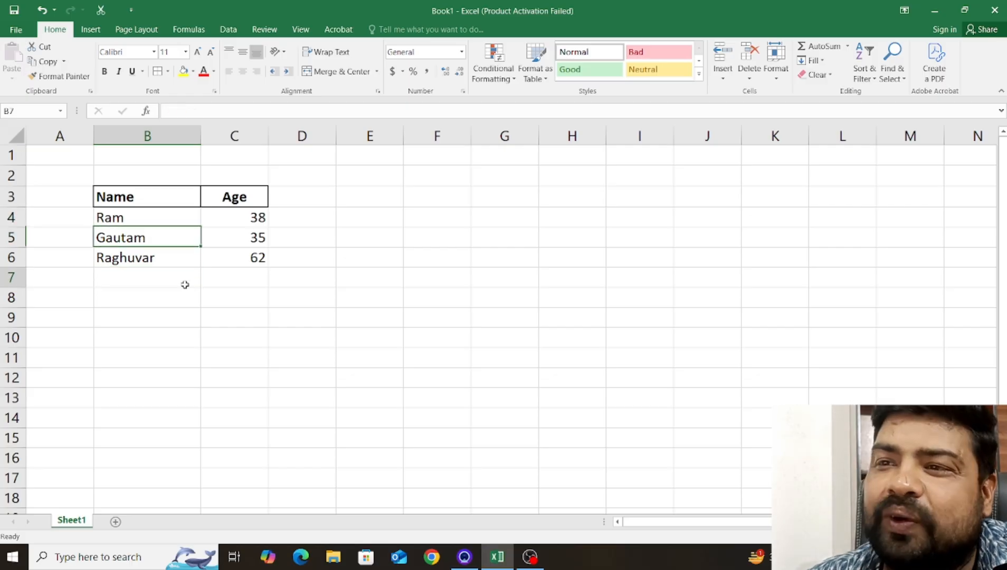
left_click(159, 215)
left_click(169, 234)
left_click(163, 220)
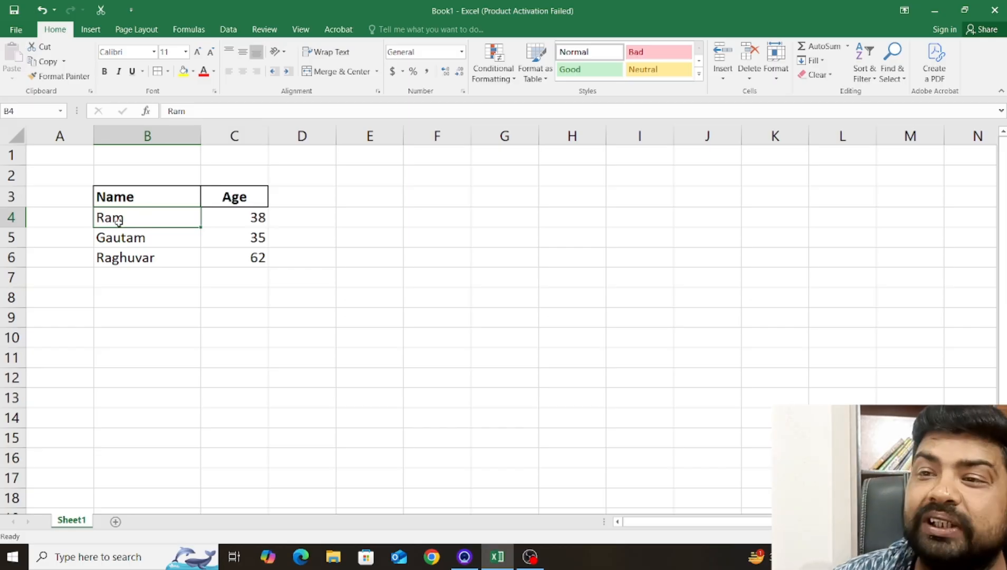
left_click(117, 245)
Extend the name in B4 to the person's full name by adding the middle names and surname.
left_click(117, 217)
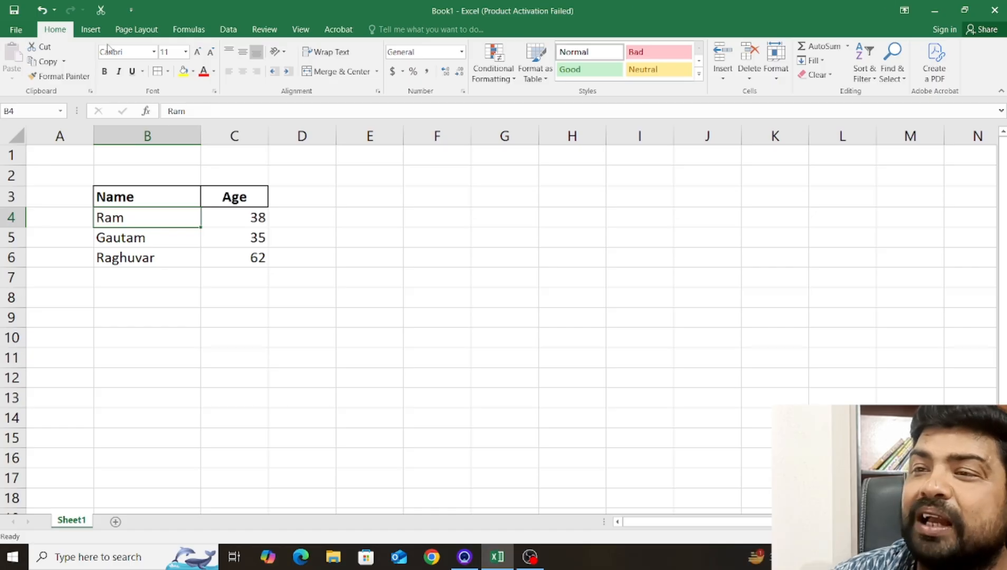
left_click(196, 111)
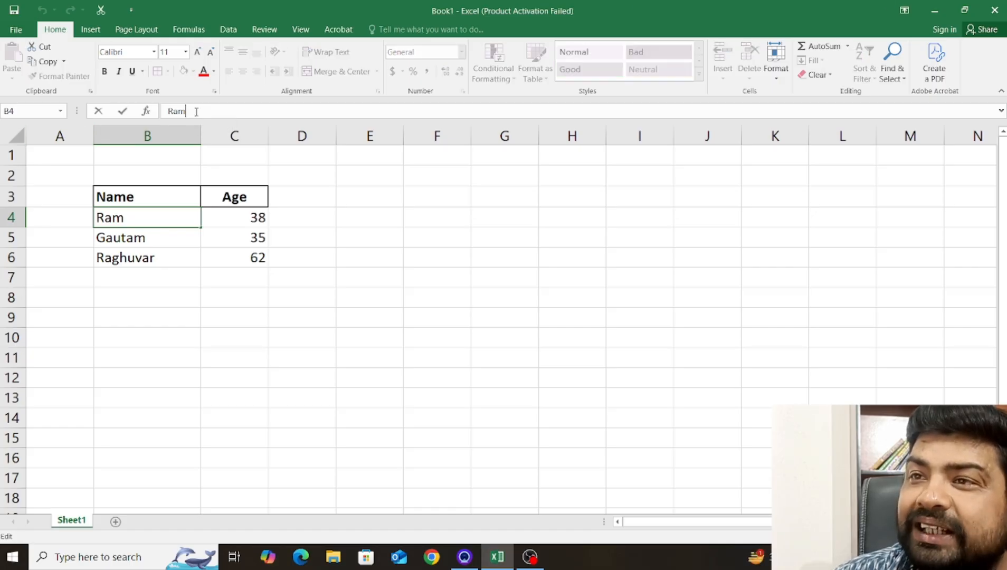
left_click(158, 213)
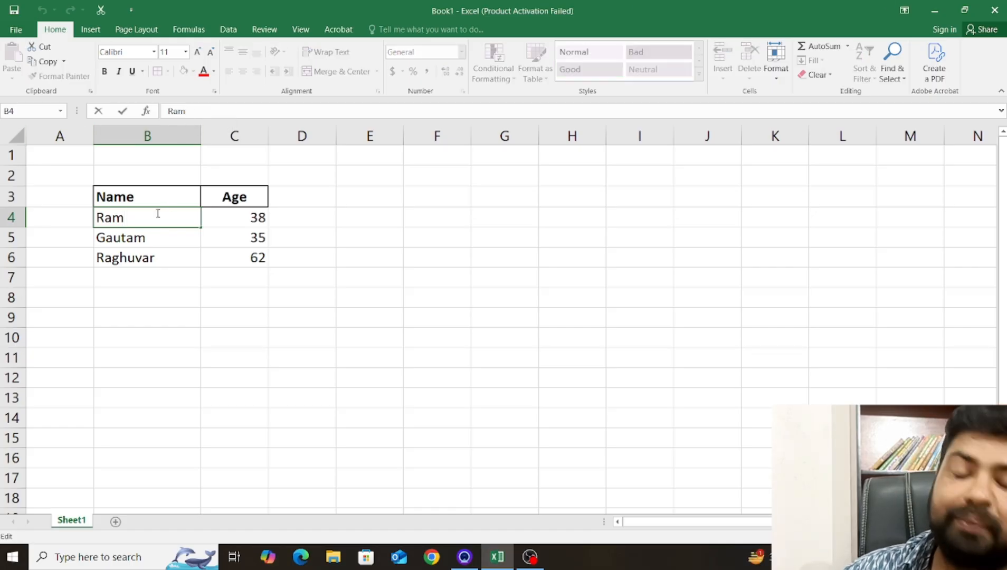
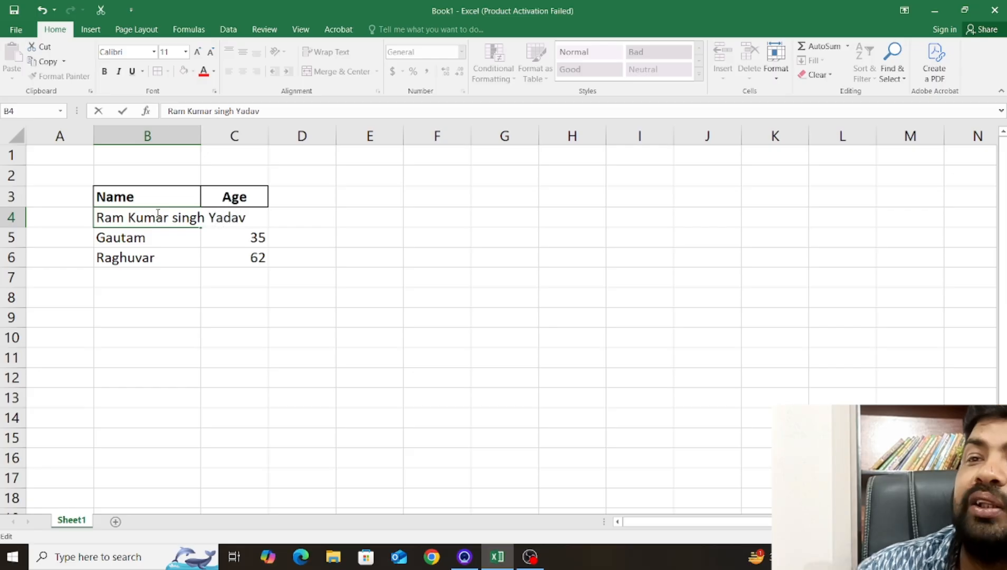
left_click(277, 341)
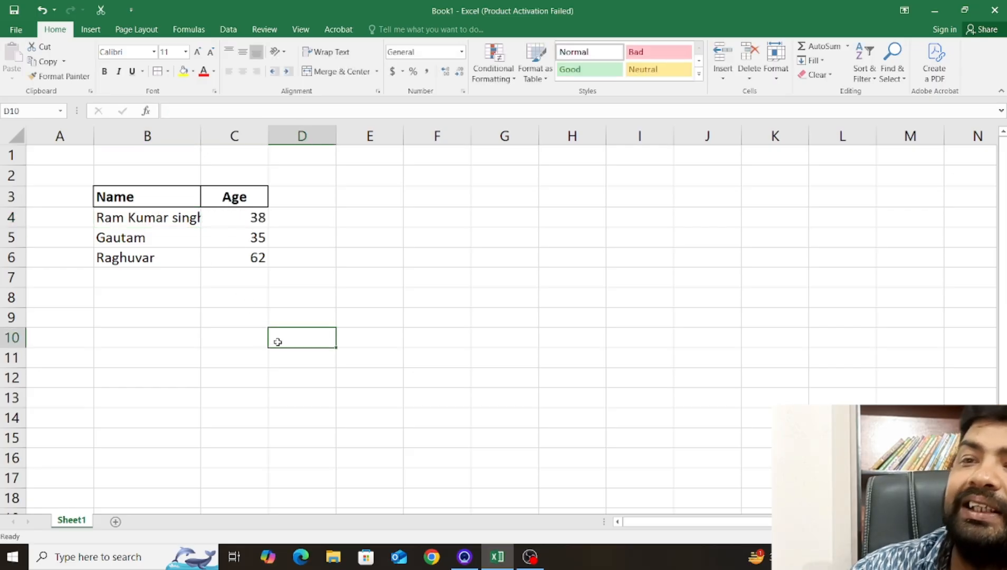
AutoFit the width of column B to its longest entry and select the full name in B4.
double_click(200, 136)
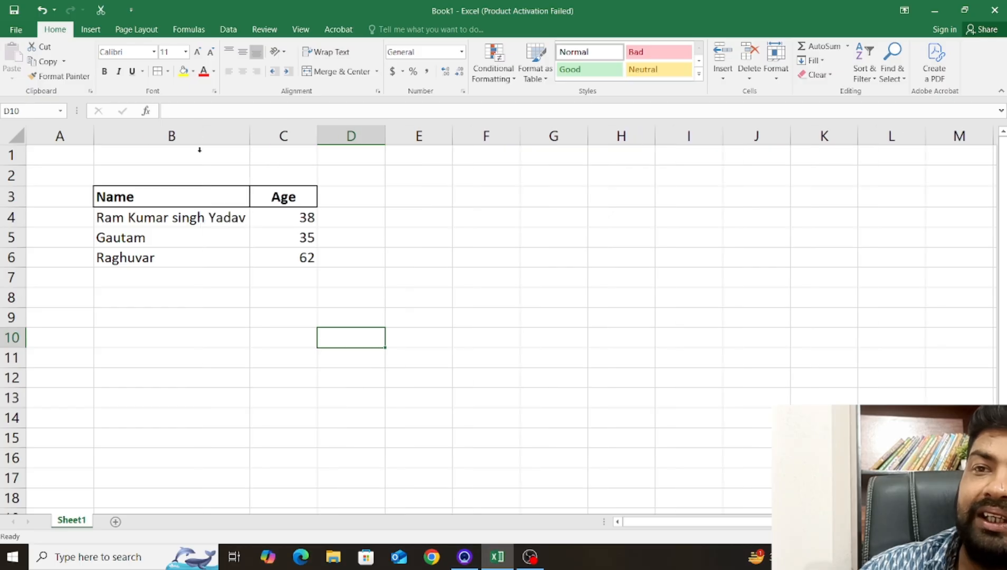
left_click(159, 218)
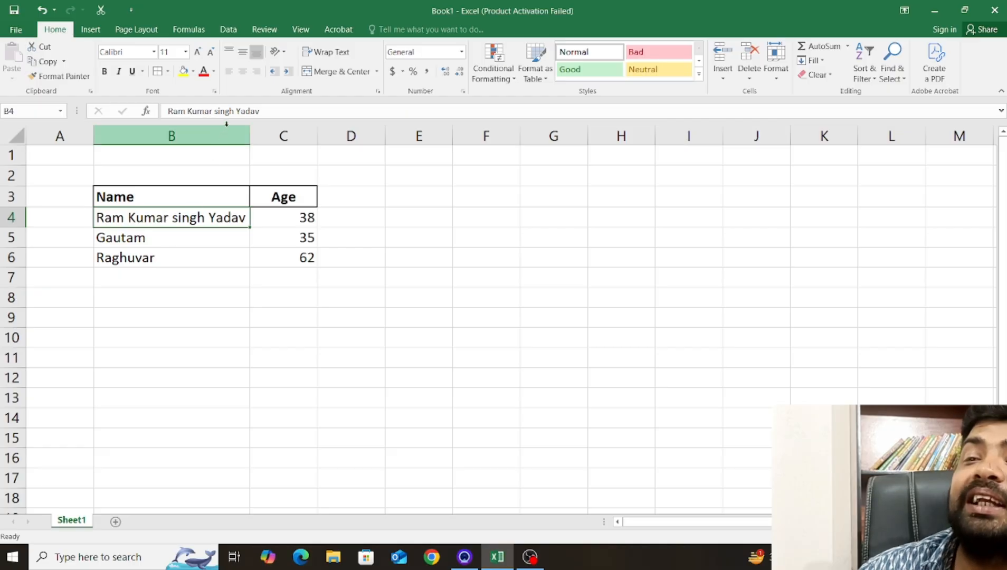
Try removing the middle names from the full name in B4 and undo the deletion.
left_click(234, 111)
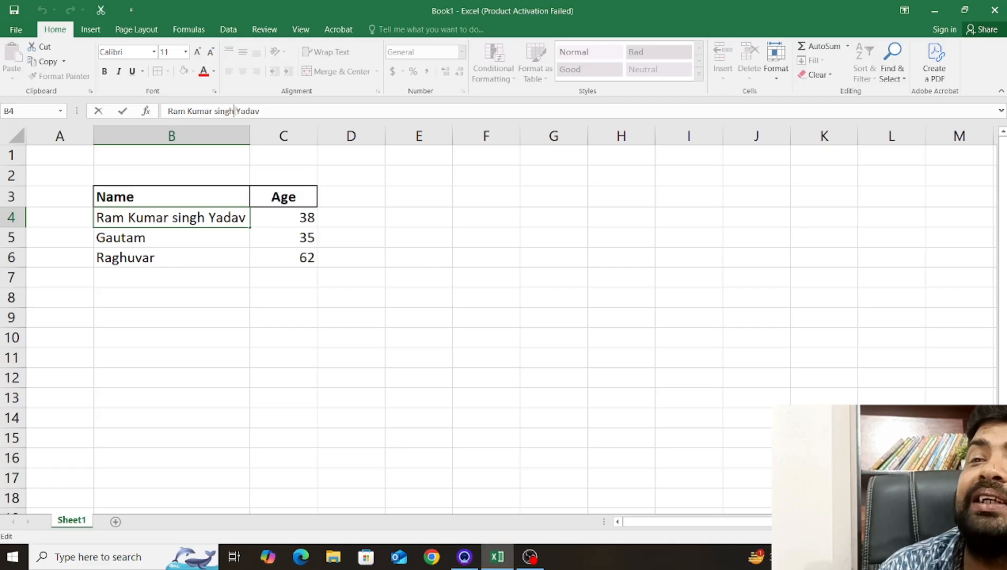
key("BackSpace")
key("BackSpace")
key("BackSpace")
key("BackSpace")
key("BackSpace")
key("BackSpace")
key("BackSpace")
key("BackSpace")
key("BackSpace")
key("BackSpace")
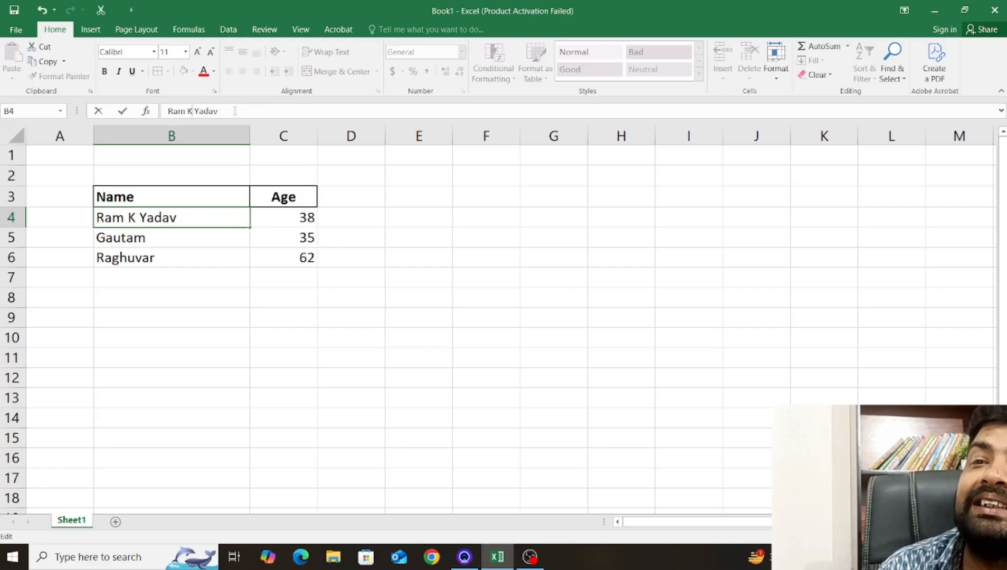
key("BackSpace")
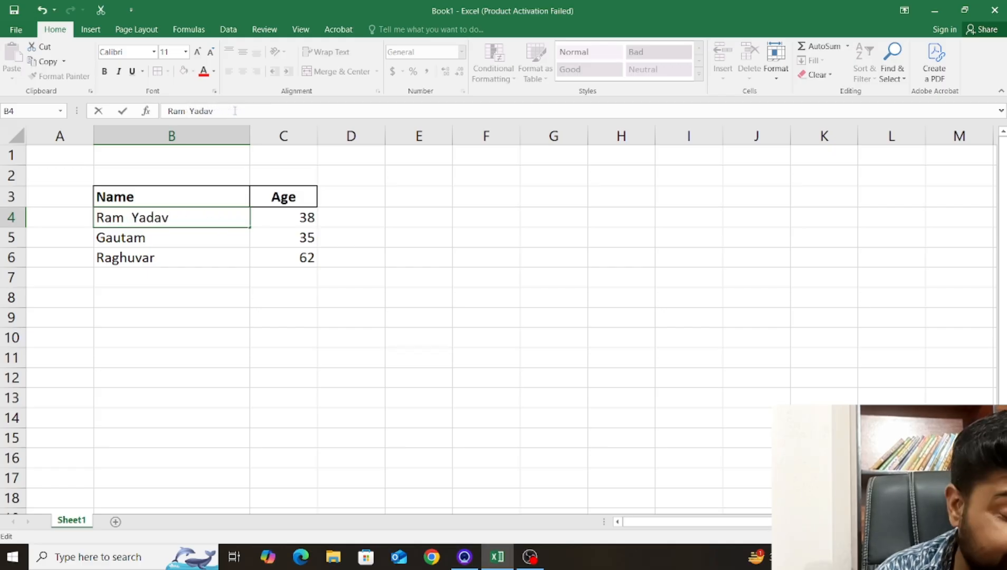
key("ctrl+z")
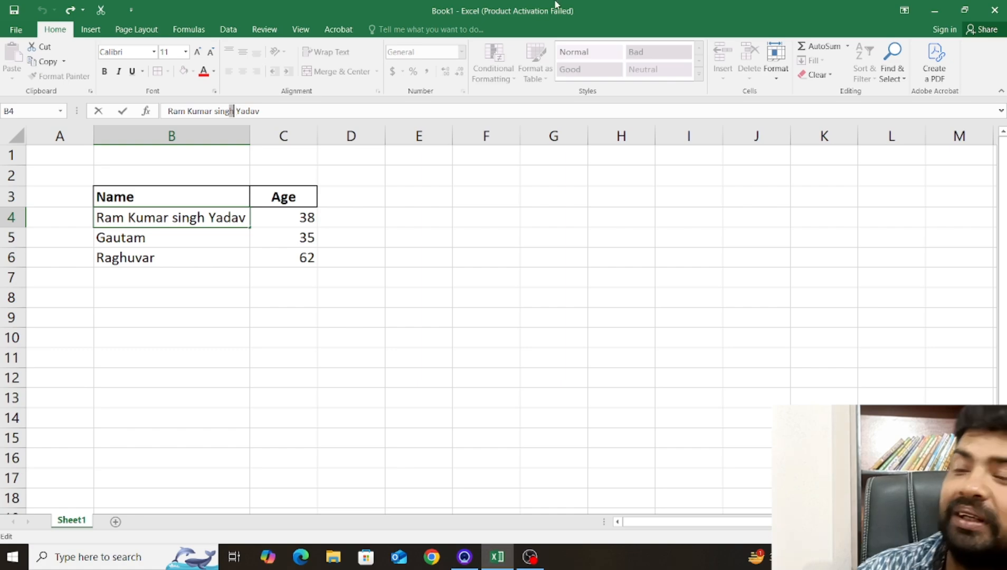
left_click(457, 461)
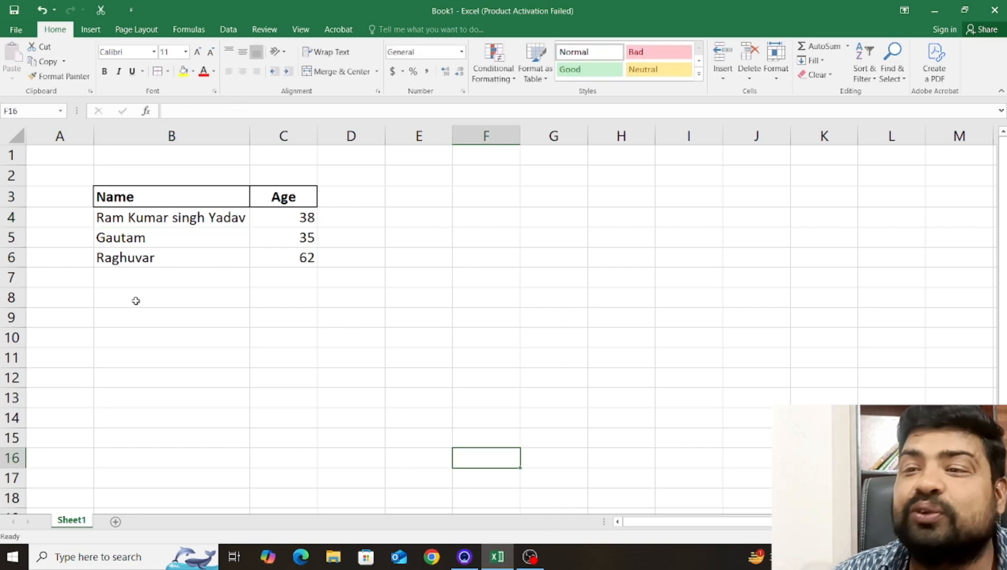
Shorten the full name in B4 to the first name by deleting the middle names and surname.
left_click(148, 219)
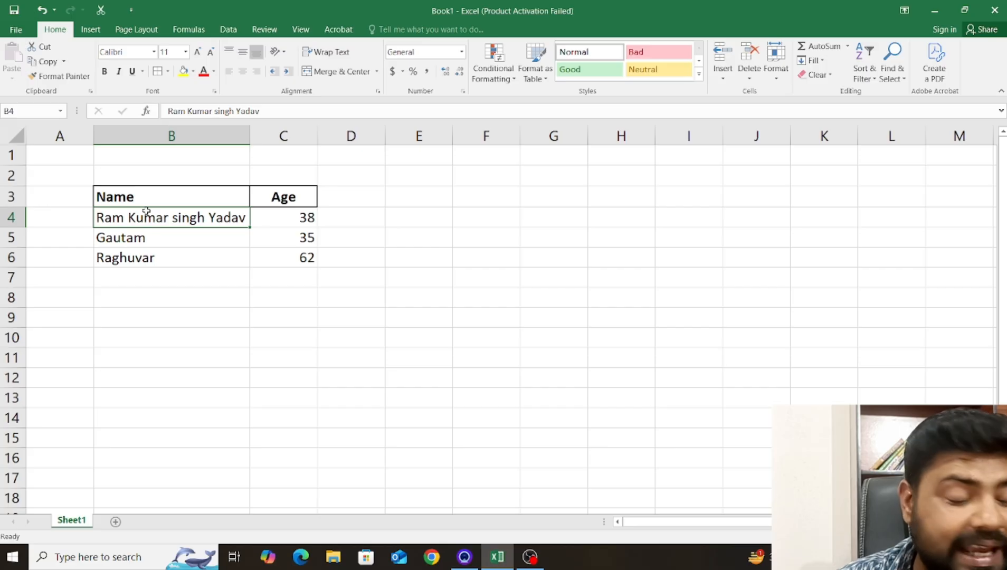
key("F2")
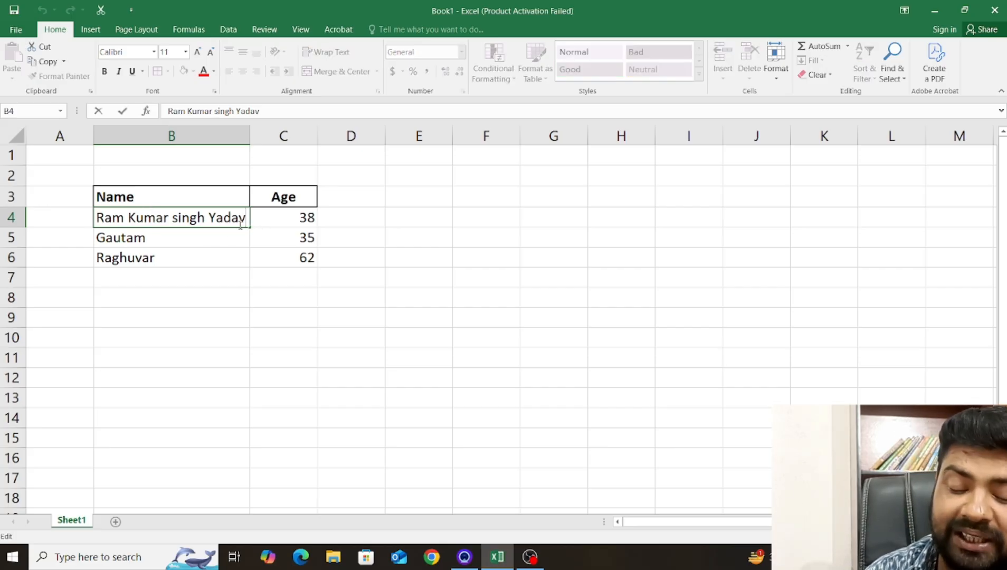
key("shift+Left")
key("shift+Left")
key("shift+Left")
key("shift+Left")
key("shift+Left")
key("shift+Left")
key("shift+Left")
key("shift+Left")
key("shift+Left")
key("shift+Left")
key("shift+Left")
key("shift+Left")
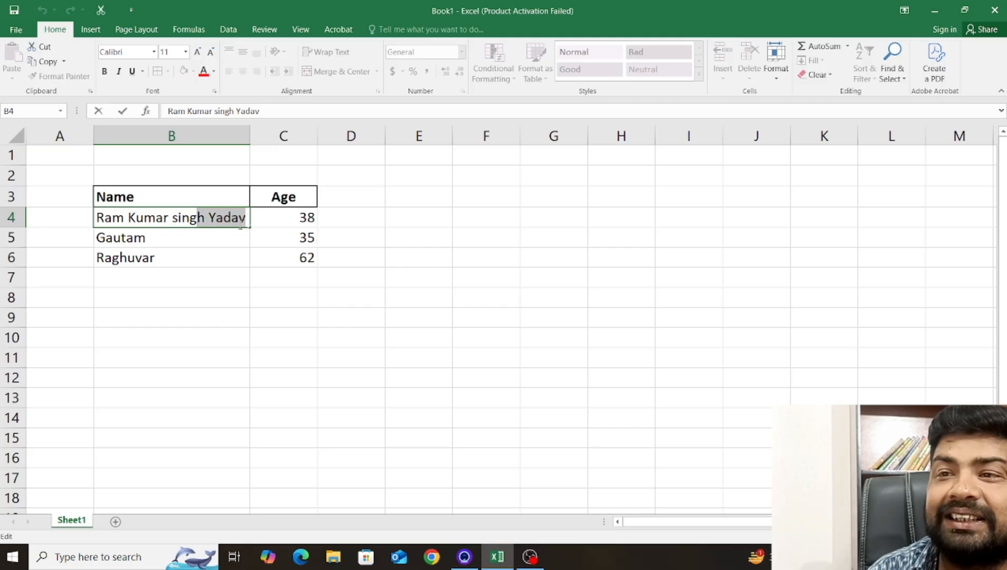
key("shift+Left")
key("shift+Left")
key("shift+Left")
key("shift+Left")
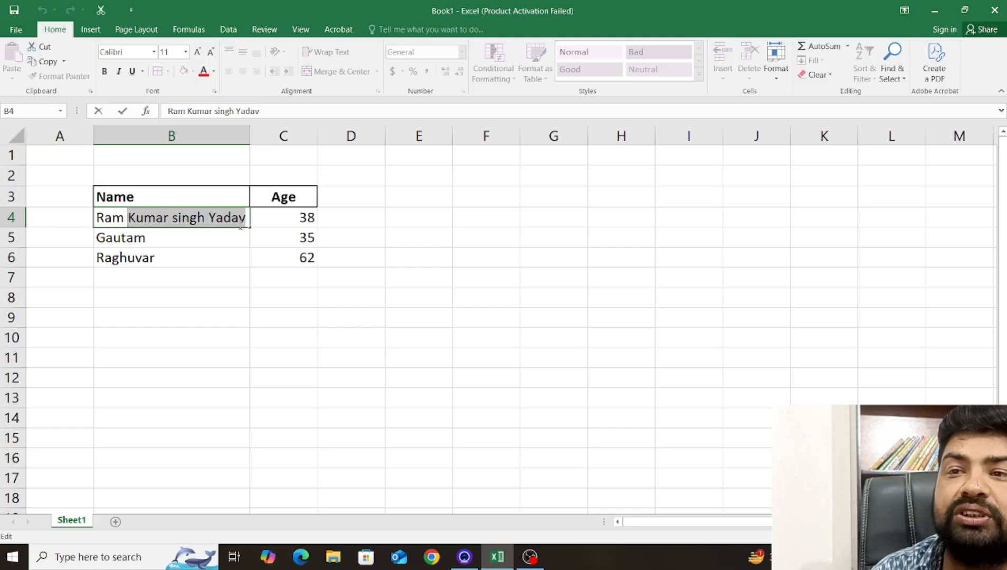
key("Delete")
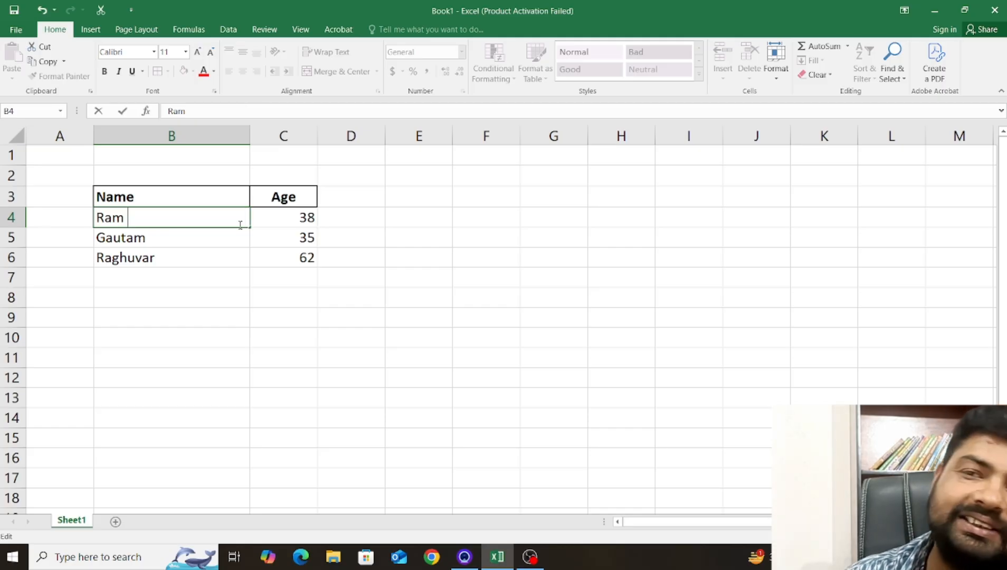
left_click(245, 136)
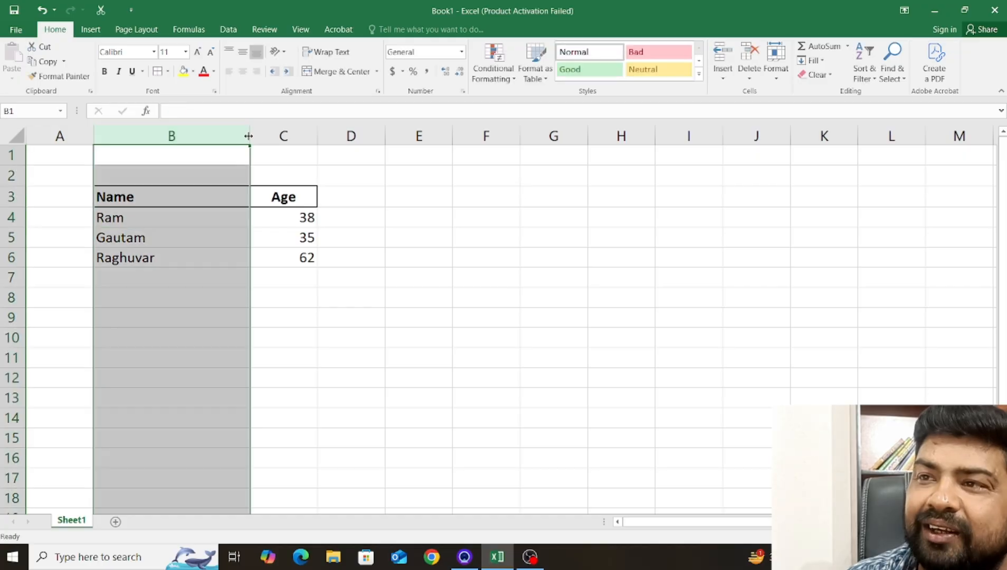
AutoFit the width of column B to its longest remaining entry.
left_click_drag(281, 378, 285, 360)
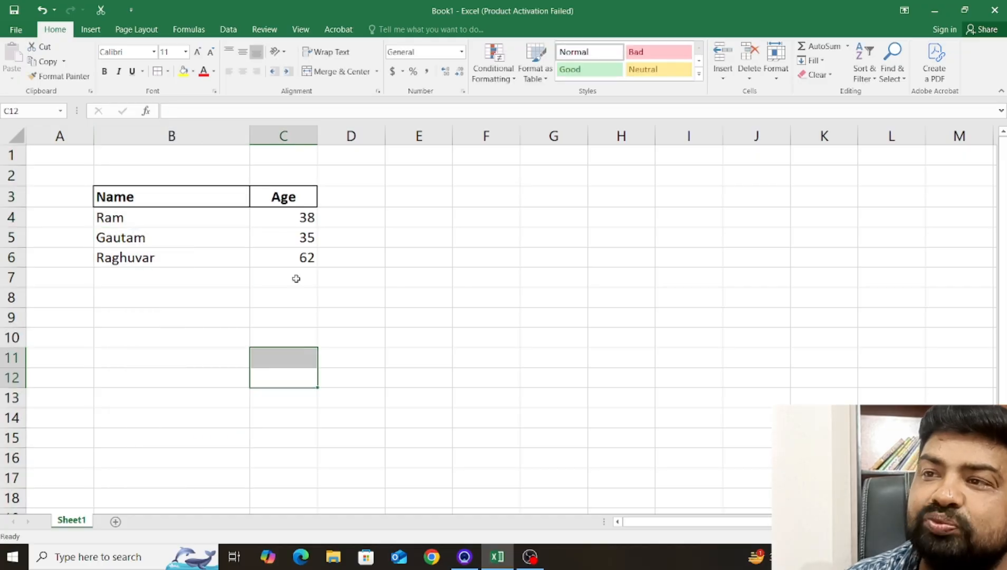
double_click(253, 137)
left_click(266, 291)
left_click(148, 316)
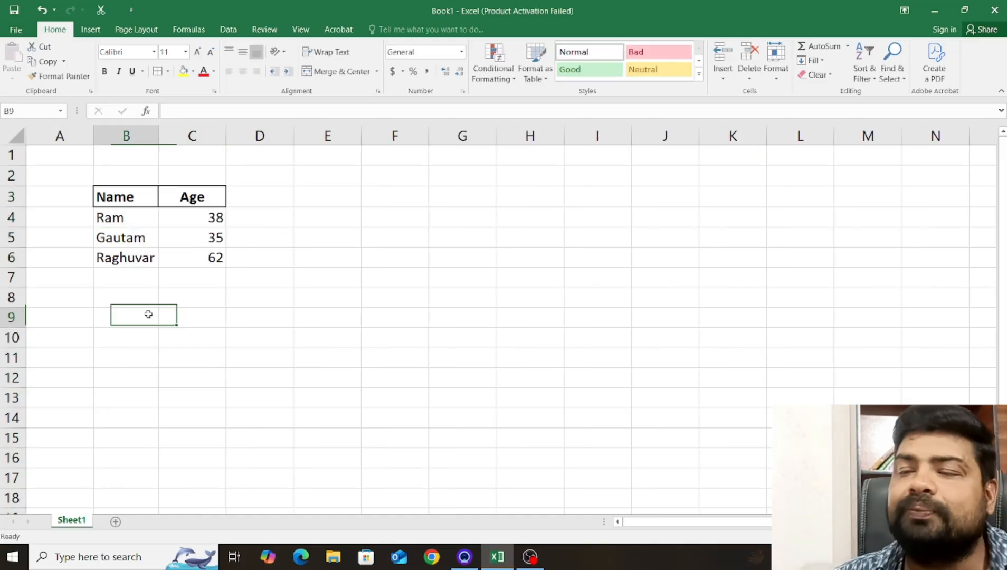
left_click(121, 221)
left_click(184, 220)
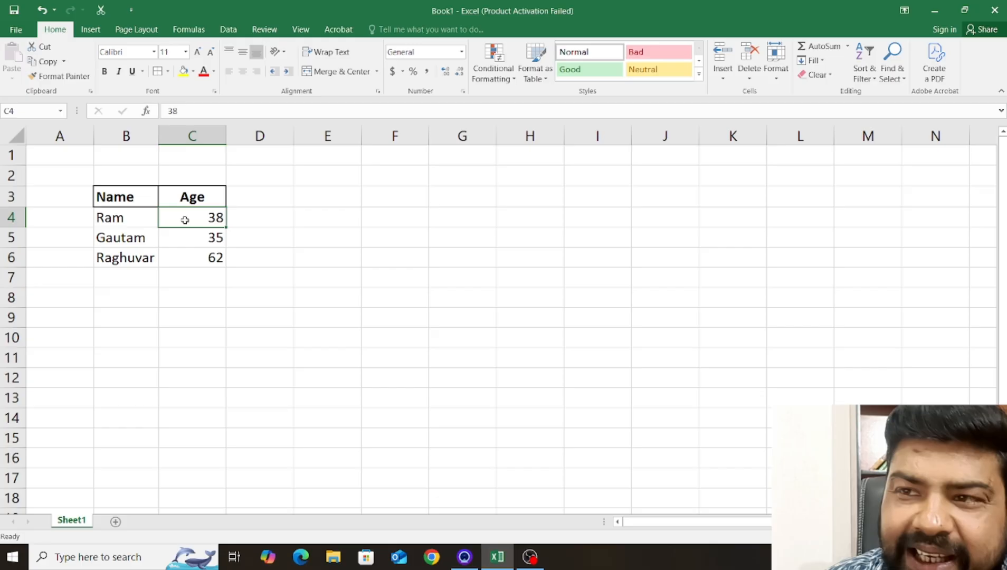
left_click(119, 238)
left_click(121, 220)
left_click(117, 232)
left_click(122, 217)
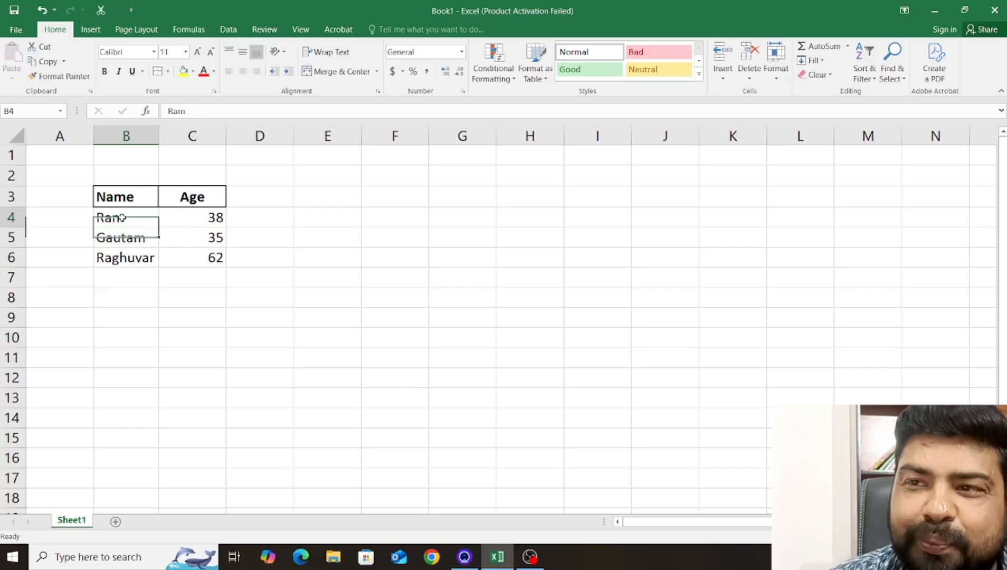
left_click(132, 233)
left_click(133, 219)
left_click(135, 230)
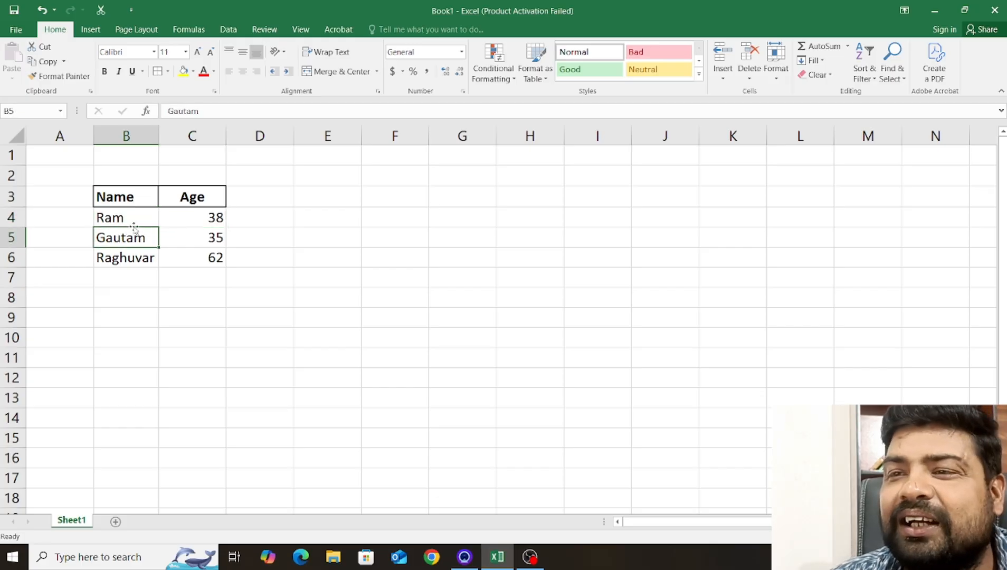
left_click(133, 220)
left_click(132, 234)
left_click(134, 222)
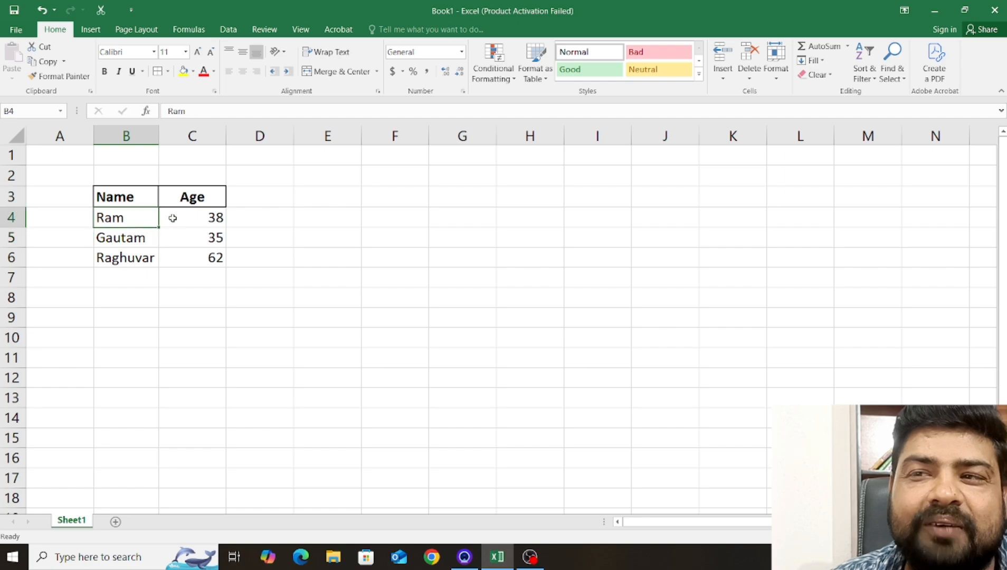
left_click(173, 218)
left_click(124, 223)
left_click(172, 218)
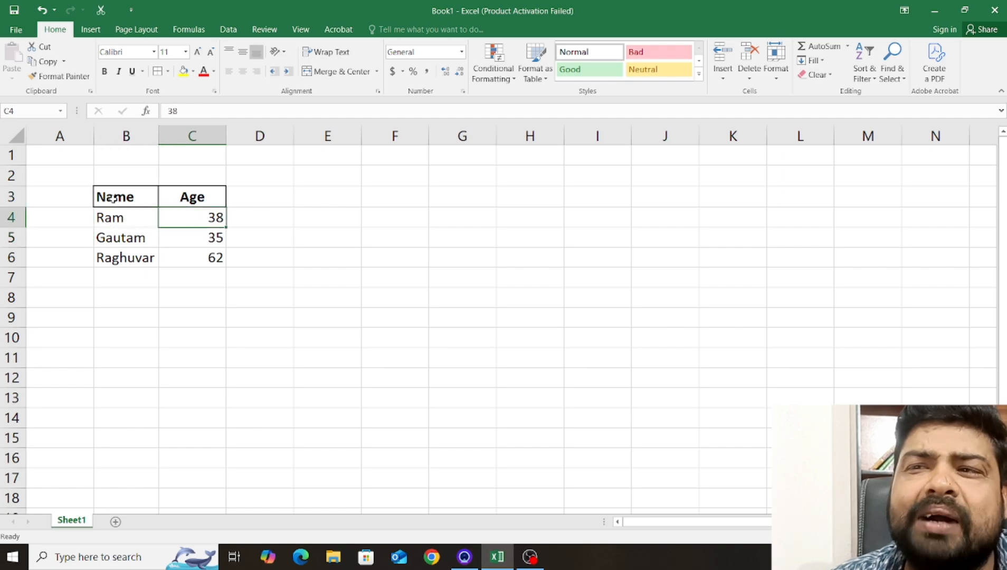
left_click_drag(113, 198, 203, 258)
left_click(173, 298)
Apply bold, italic and underline to the names in B4:B6, removing the underline and italic so that only bold is kept.
left_click_drag(118, 221, 127, 256)
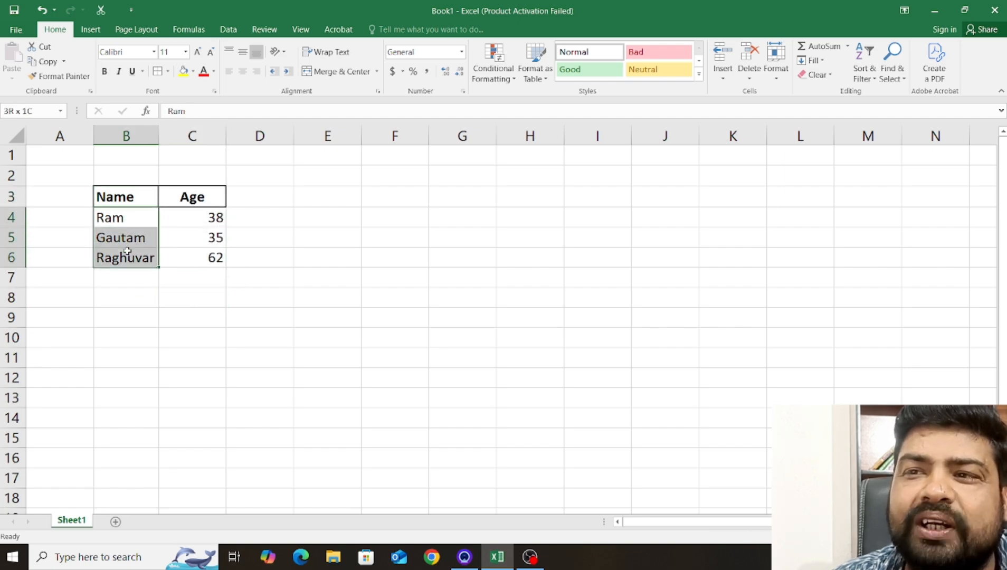
left_click(105, 72)
left_click(119, 71)
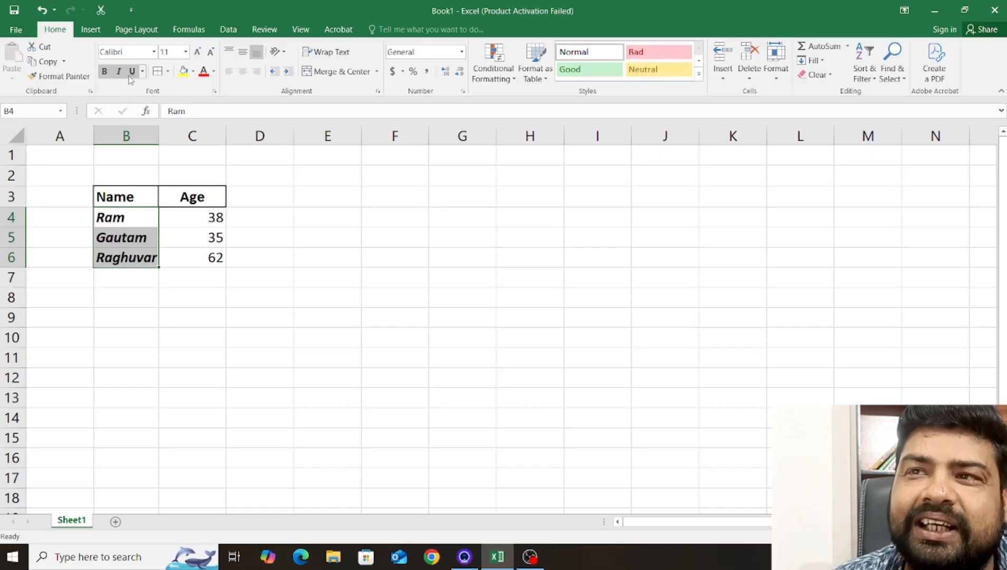
left_click(132, 72)
left_click(132, 71)
left_click(119, 71)
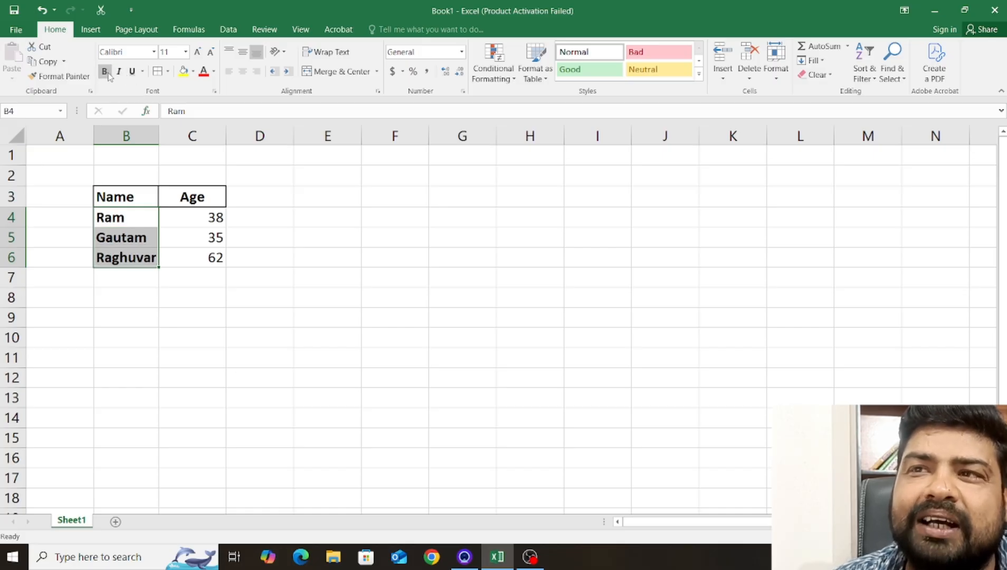
left_click(211, 293)
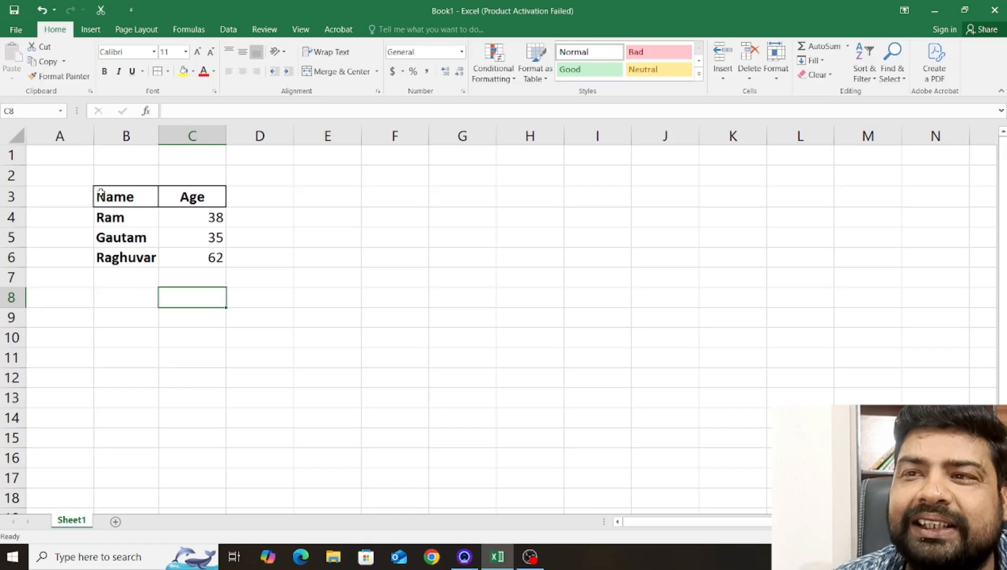
Add borders around all cells of the table B3:C6.
left_click_drag(101, 193, 211, 259)
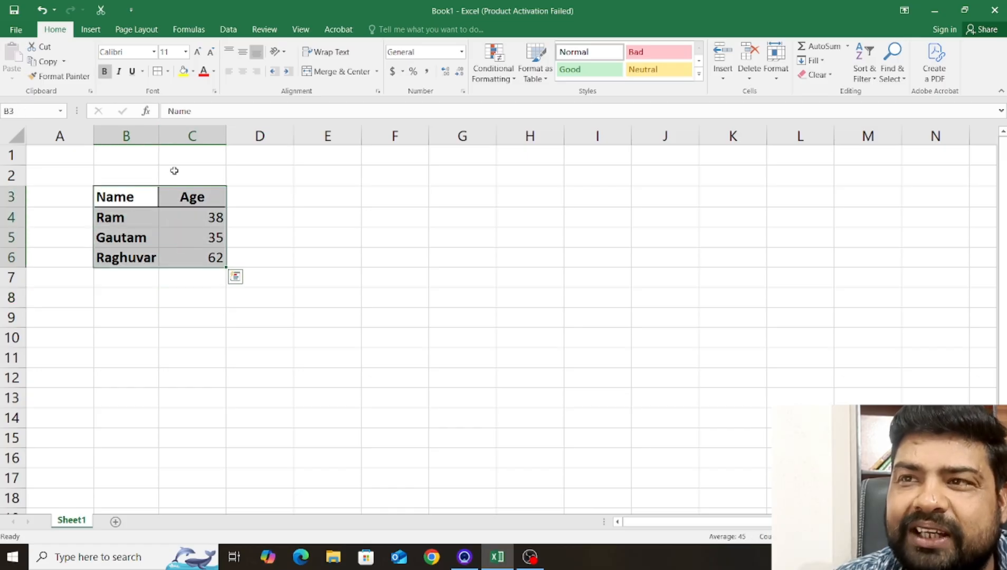
left_click(157, 71)
left_click(243, 298)
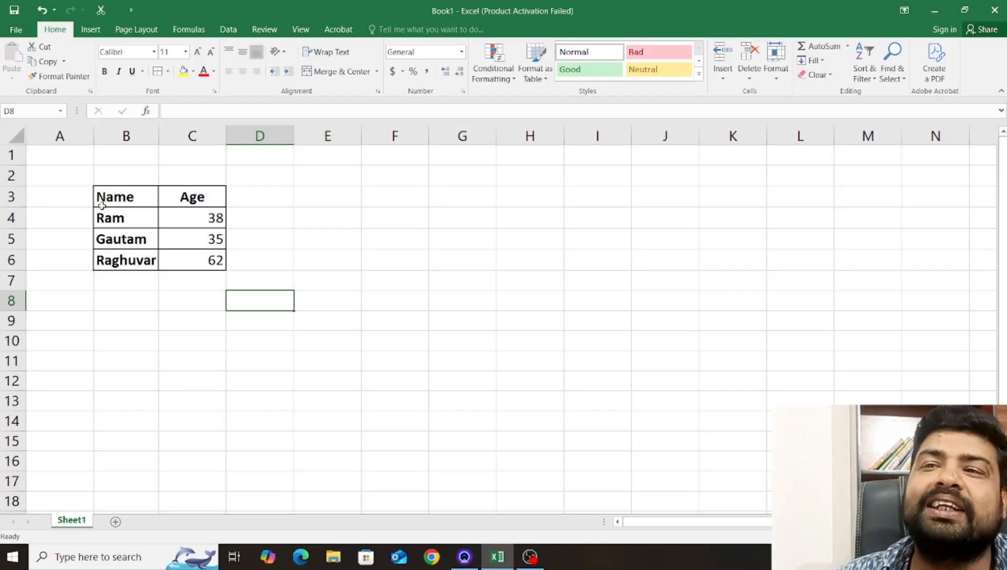
Fill the header cells B3:C3 with yellow.
left_click_drag(108, 198, 192, 198)
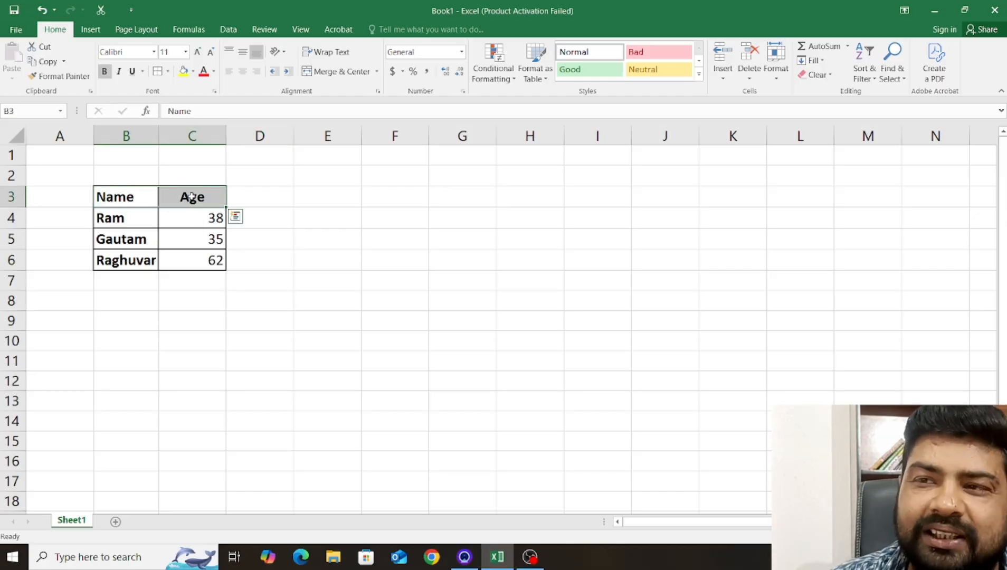
left_click(180, 74)
left_click(259, 154)
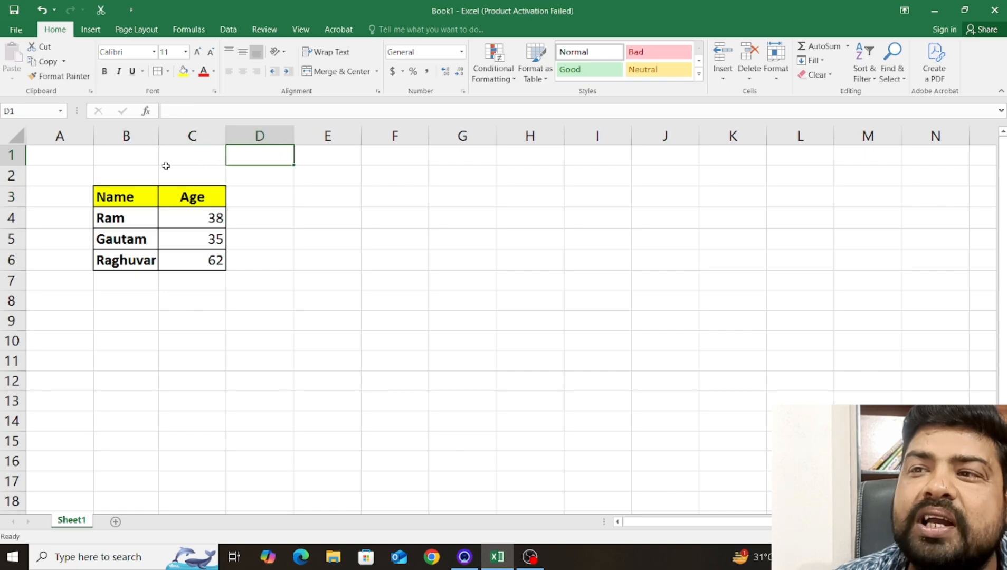
Try yellow as the font color of the header cells B3:C3 and set it back to black.
left_click_drag(116, 190, 198, 189)
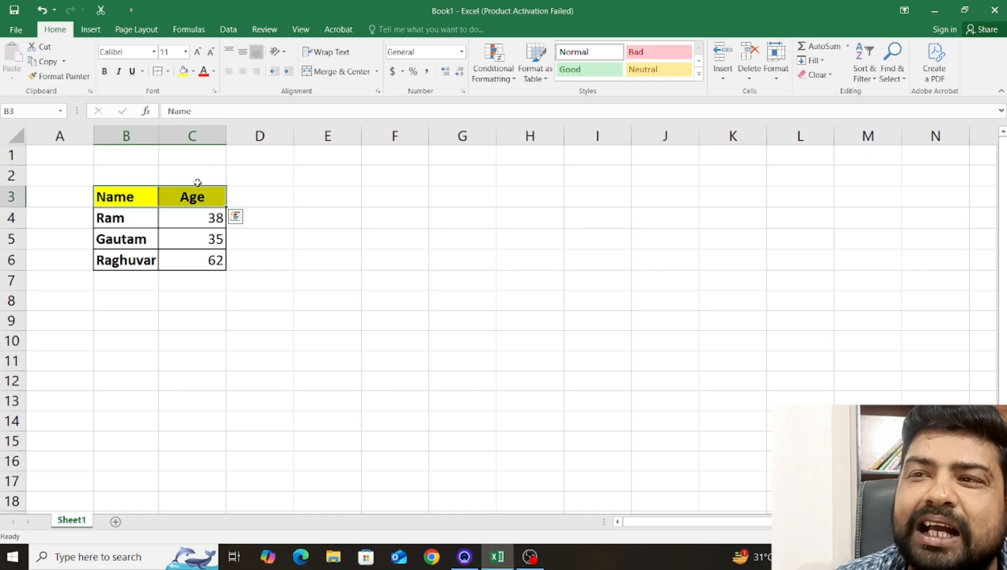
left_click(213, 74)
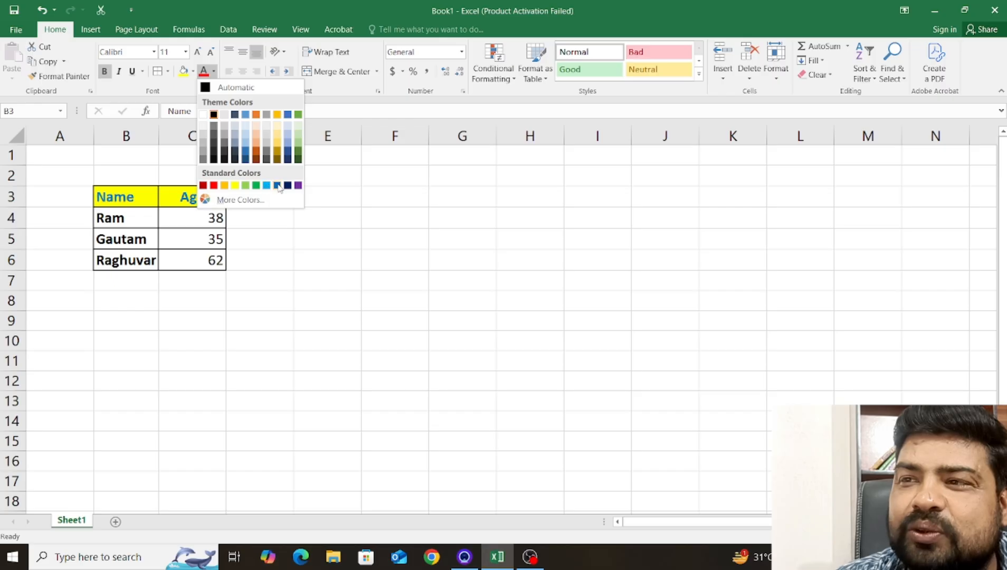
left_click(235, 185)
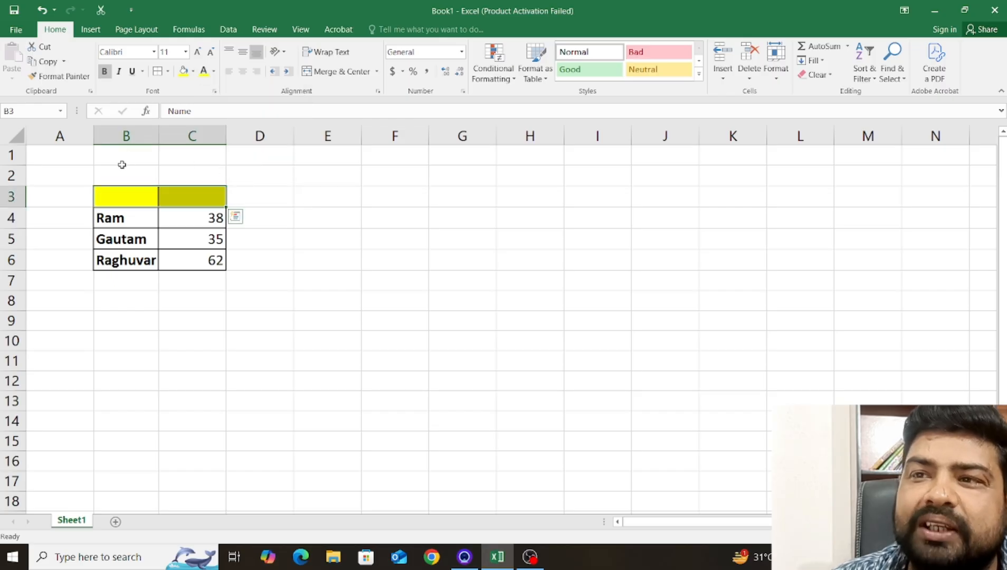
left_click(214, 71)
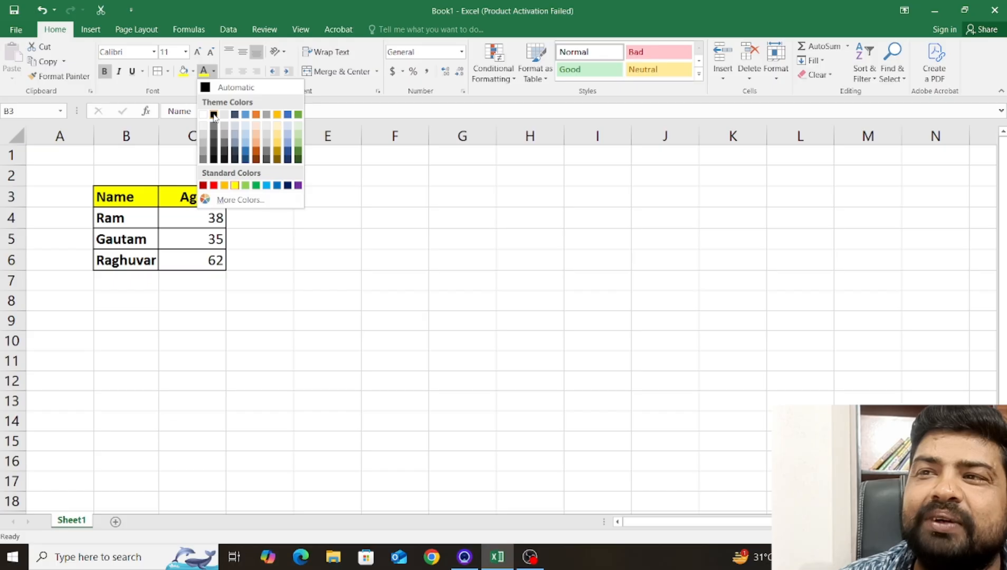
left_click(214, 115)
Set the header cells B3:C3 to No Fill, removing their yellow background.
left_click(116, 202)
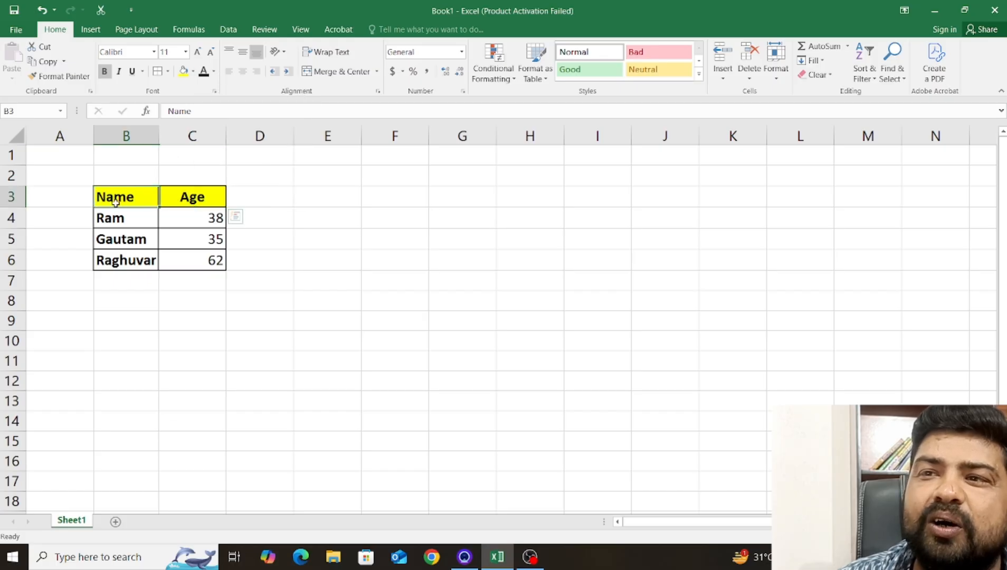
left_click_drag(116, 202, 198, 196)
left_click(302, 210)
left_click_drag(125, 196, 217, 199)
left_click(192, 72)
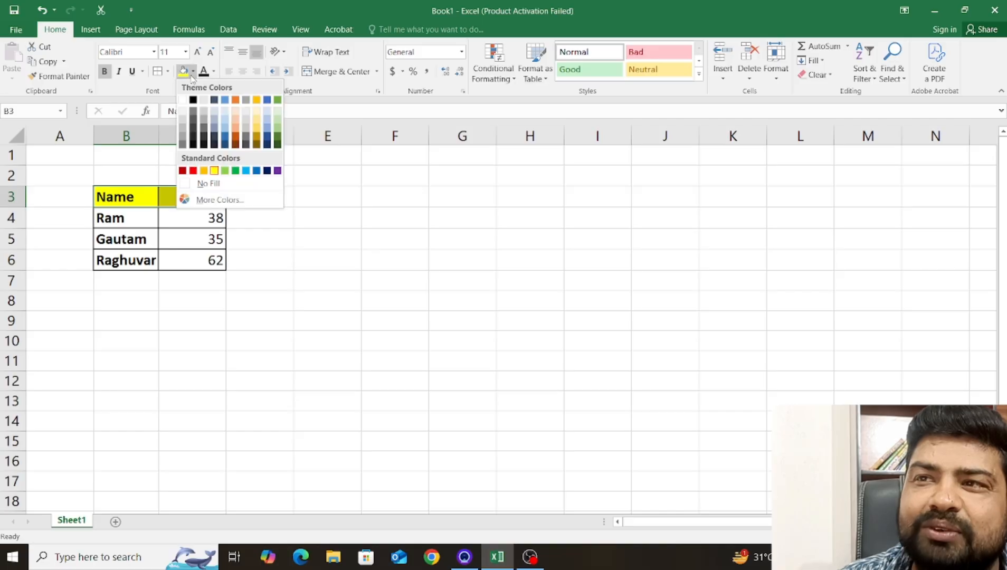
left_click(203, 180)
left_click(257, 234)
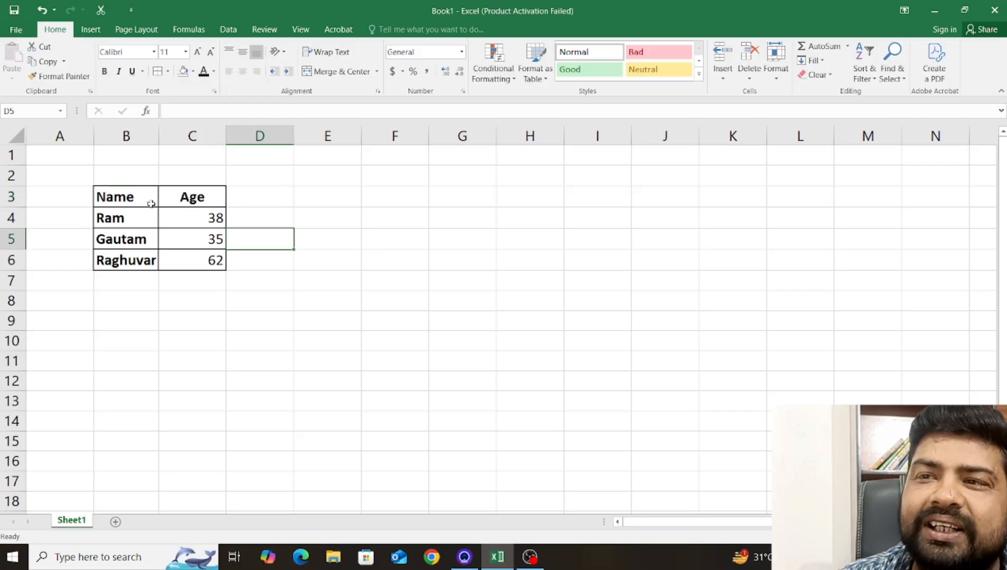
left_click(191, 199)
left_click_drag(125, 199, 203, 198)
left_click(248, 280)
left_click_drag(130, 193, 222, 262)
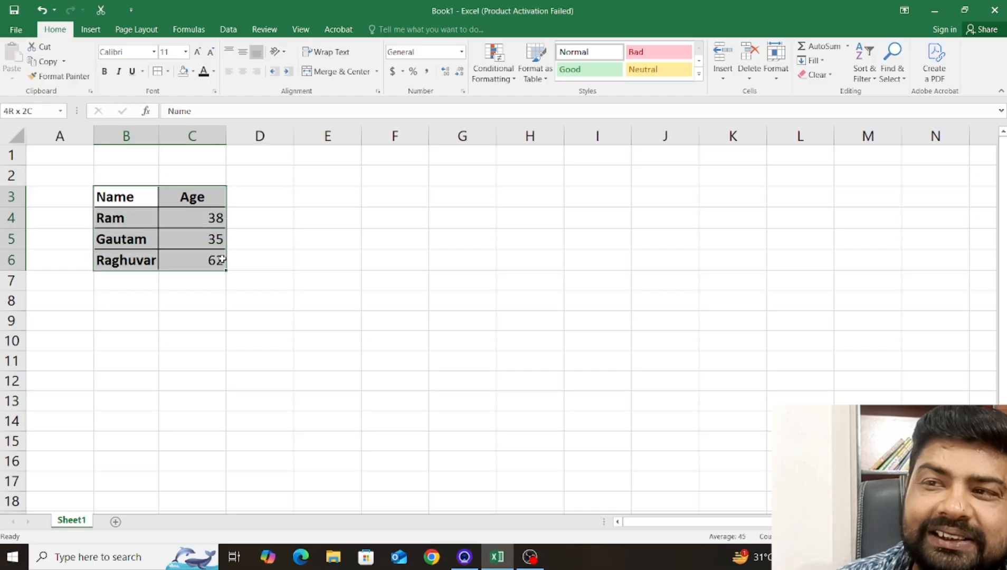
left_click(172, 317)
left_click_drag(116, 193, 217, 262)
left_click(245, 280)
left_click_drag(120, 204, 216, 261)
left_click(322, 355)
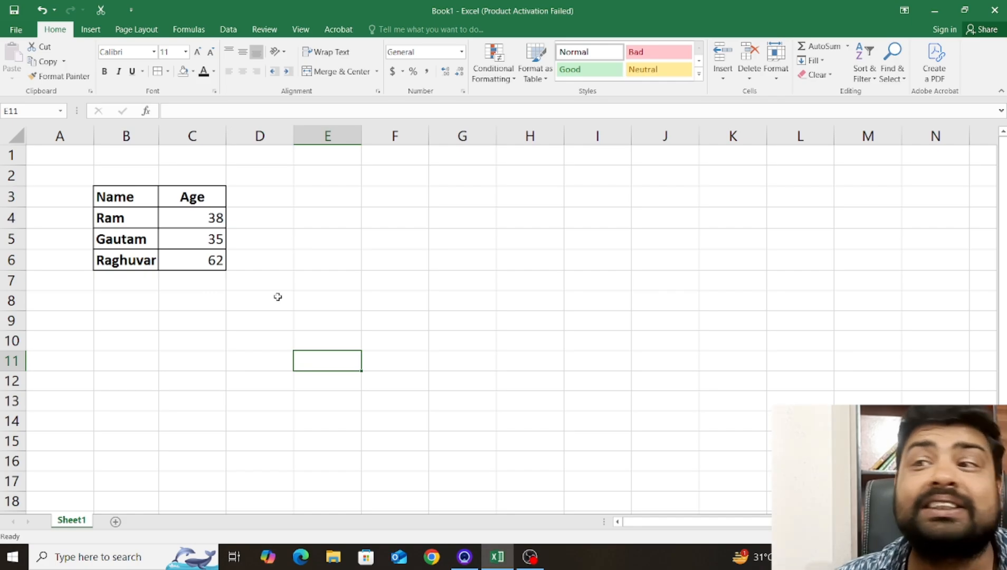